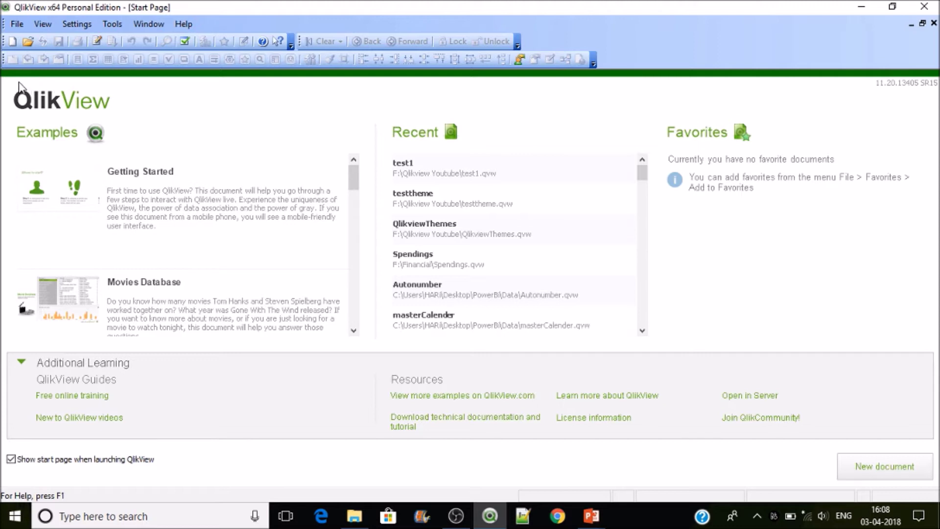
Step: Create a new document and save it as QlikviewThemeSource in the Qlikview Youtube folder
{"action": "left_click", "coordinate": [13, 42]}
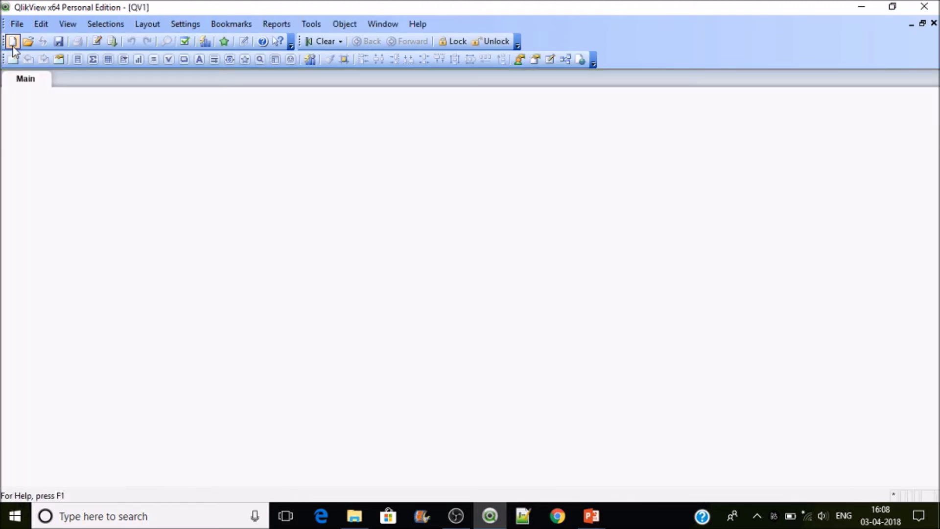
{"action": "key", "text": "ctrl+s"}
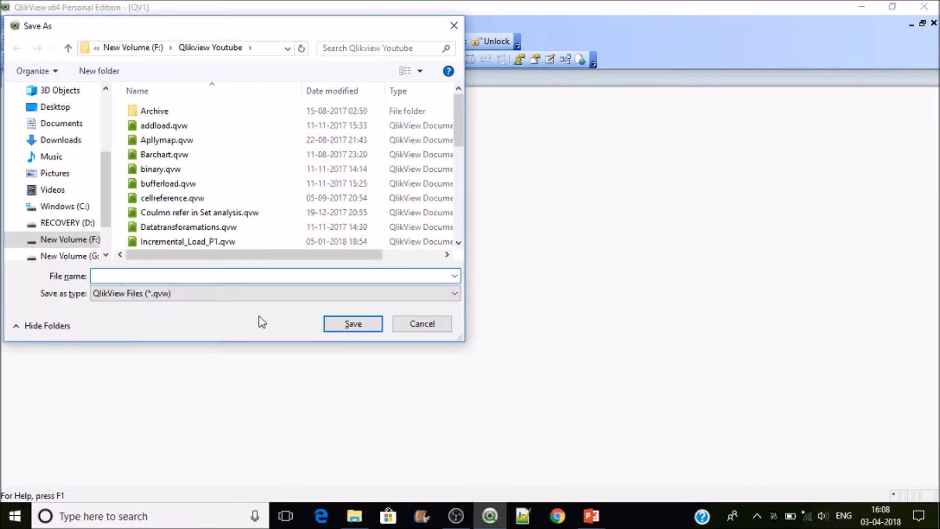
{"action": "type", "text": "QlikviewThemeSource"}
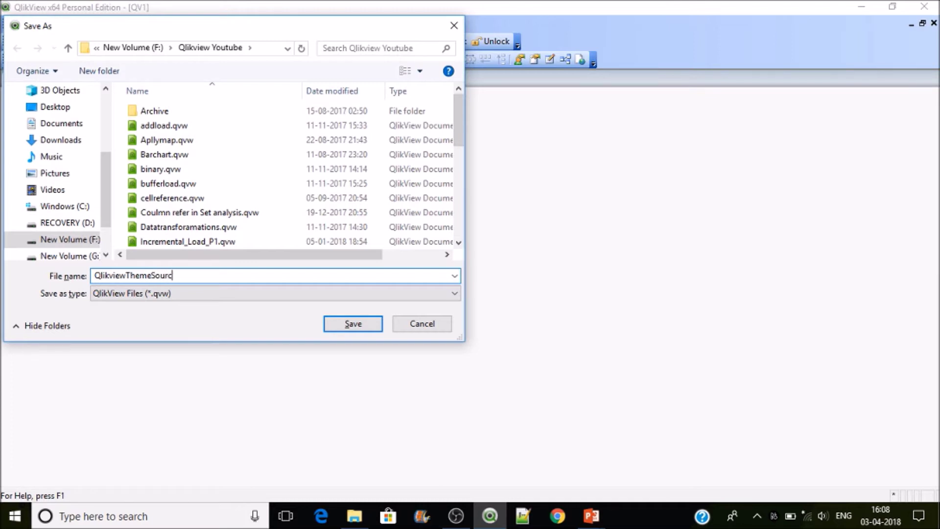
{"action": "left_click", "coordinate": [352, 324]}
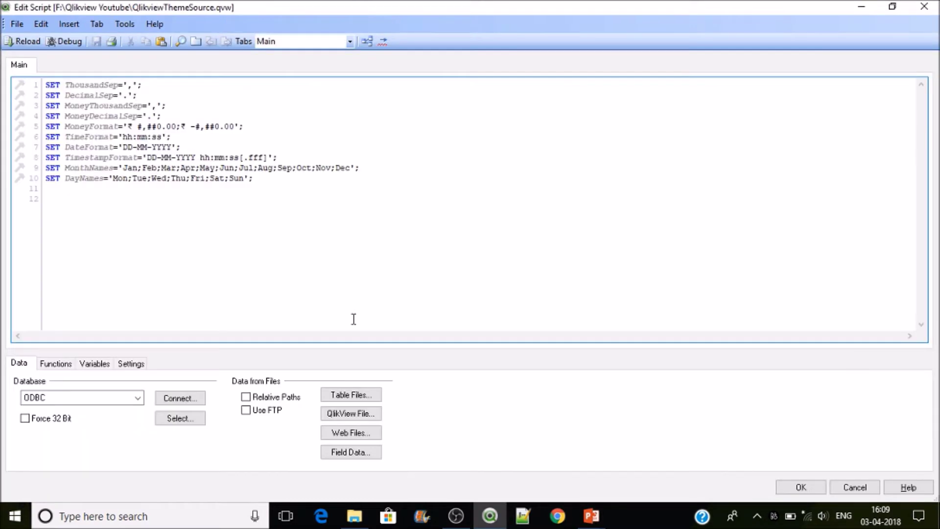
Step: Insert the built-in test script into the load script, reload the data without adding sheet fields, and save the document
{"action": "left_click", "coordinate": [75, 23]}
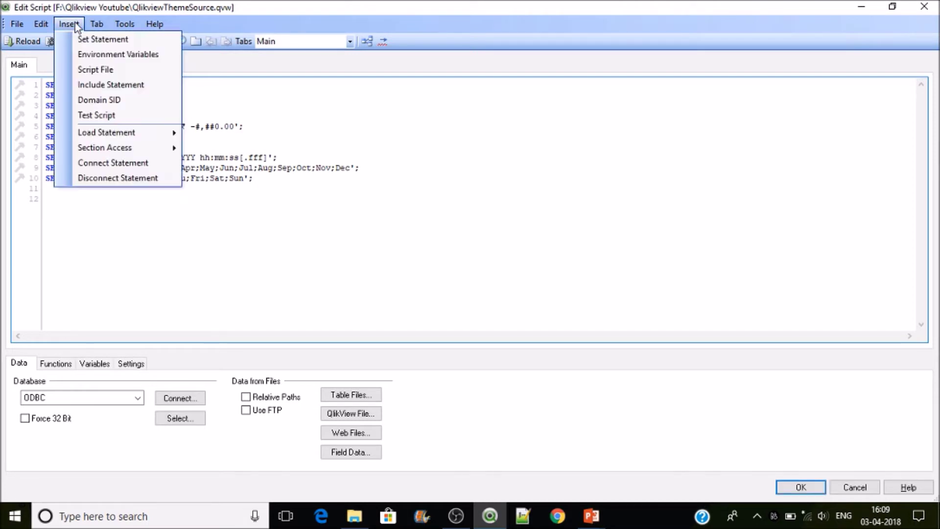
{"action": "left_click", "coordinate": [106, 117]}
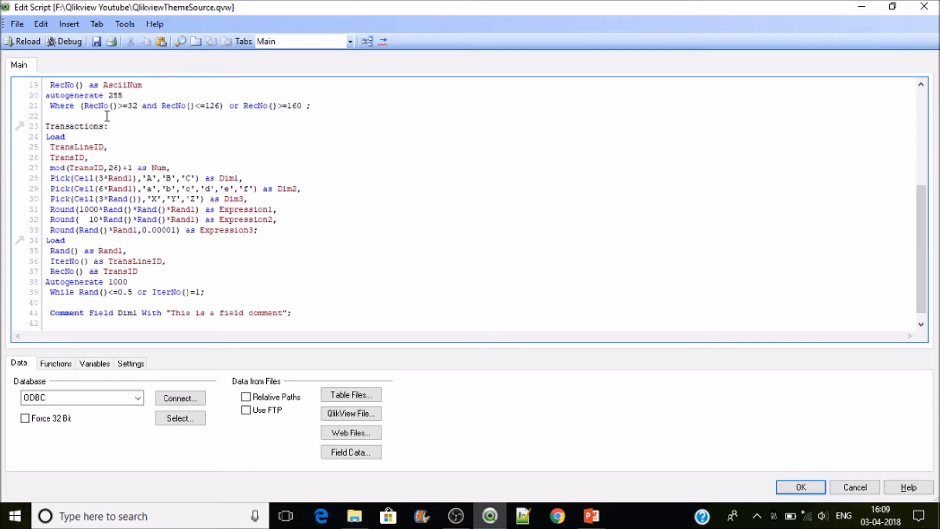
{"action": "left_click", "coordinate": [36, 42]}
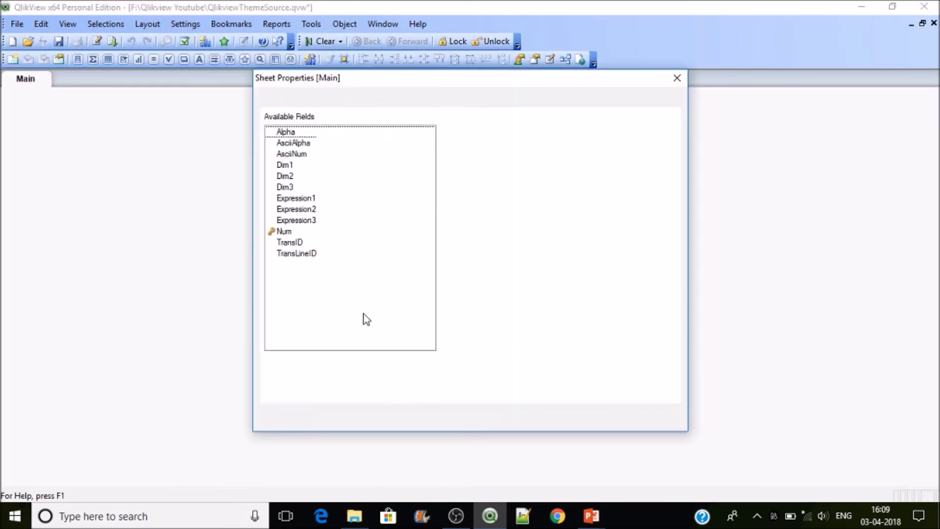
{"action": "left_click", "coordinate": [492, 418]}
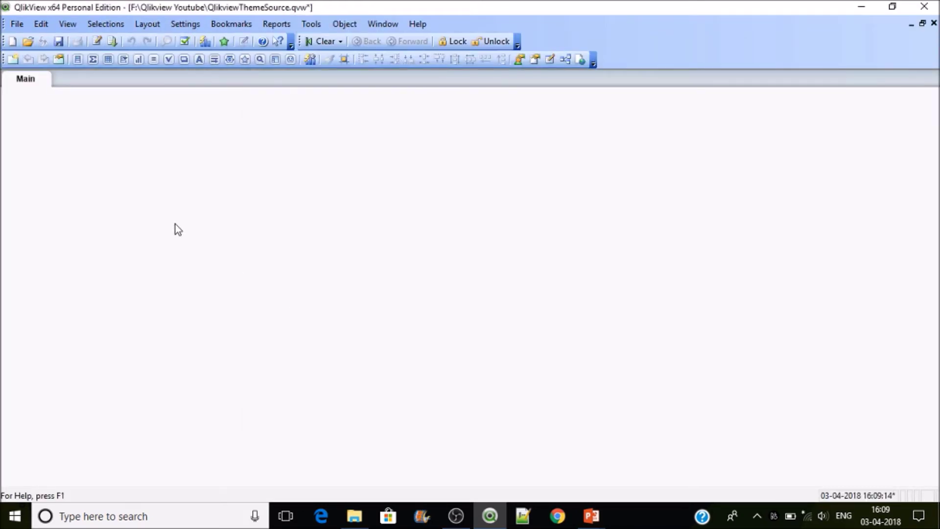
{"action": "key", "text": "ctrl+s"}
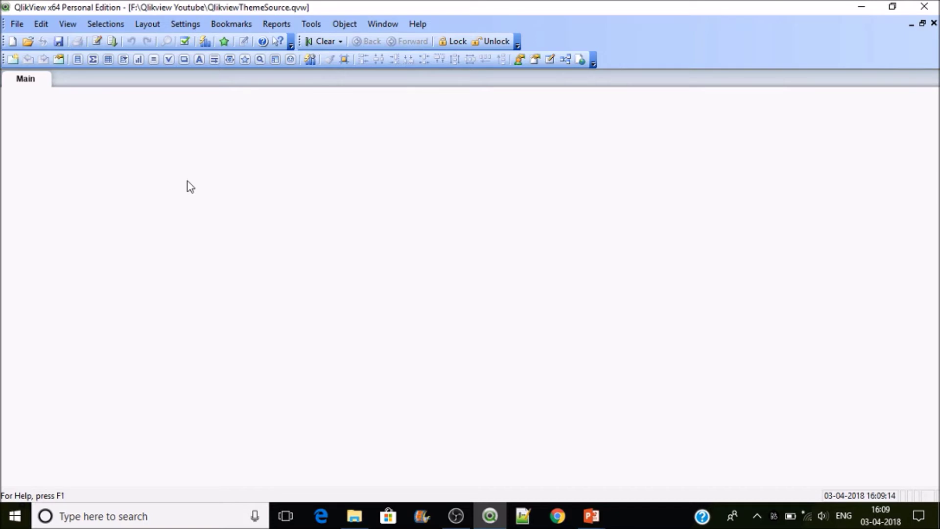
Step: Switch the Main sheet's tab settings to custom colors and set the tab color to solid teal (RGB 0, 128, 128)
{"action": "right_click", "coordinate": [187, 182]}
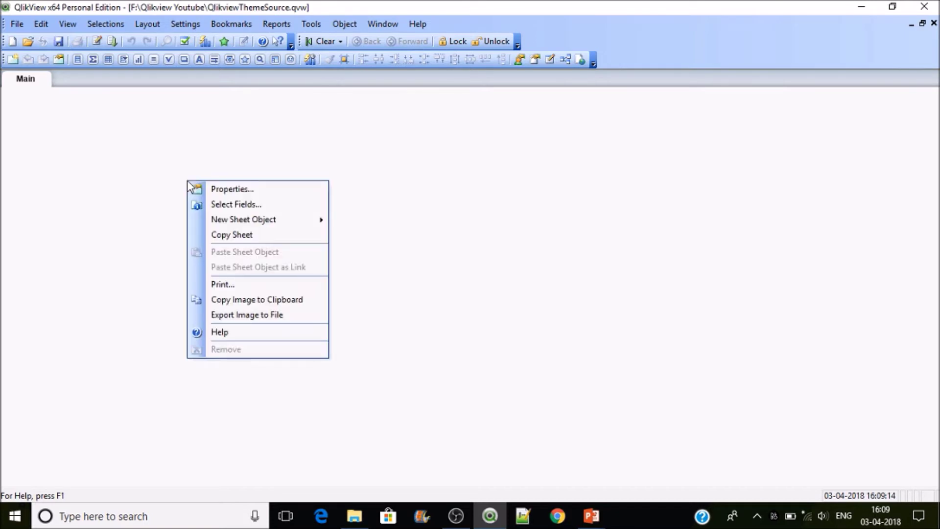
{"action": "left_click", "coordinate": [220, 199]}
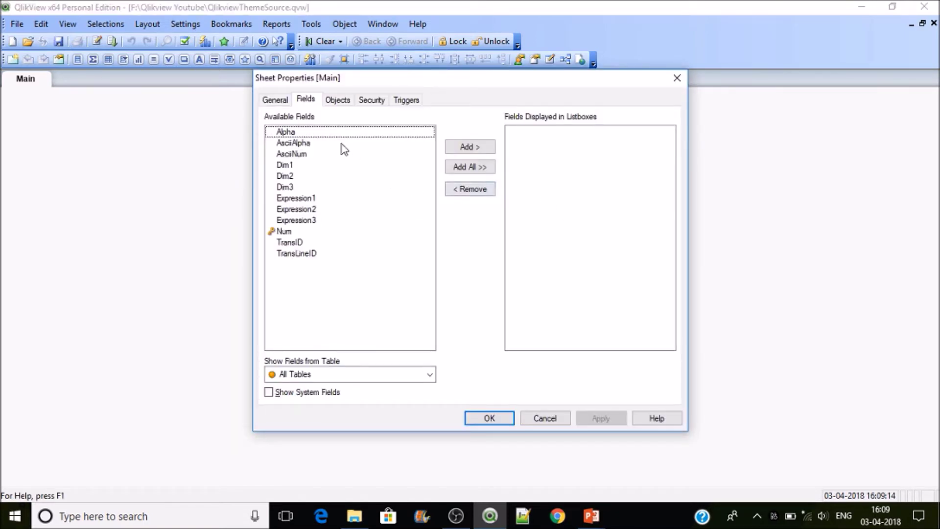
{"action": "left_click", "coordinate": [273, 100]}
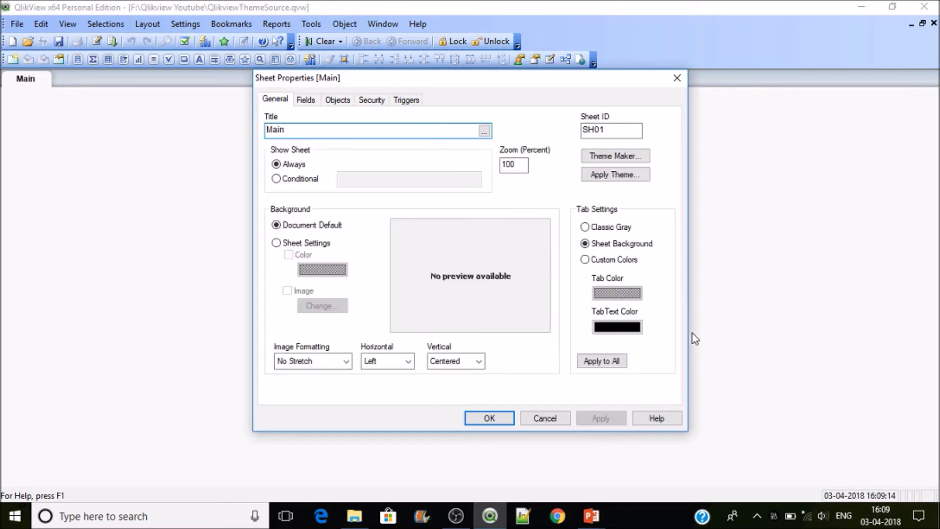
{"action": "left_click", "coordinate": [629, 261]}
{"action": "left_click", "coordinate": [618, 292]}
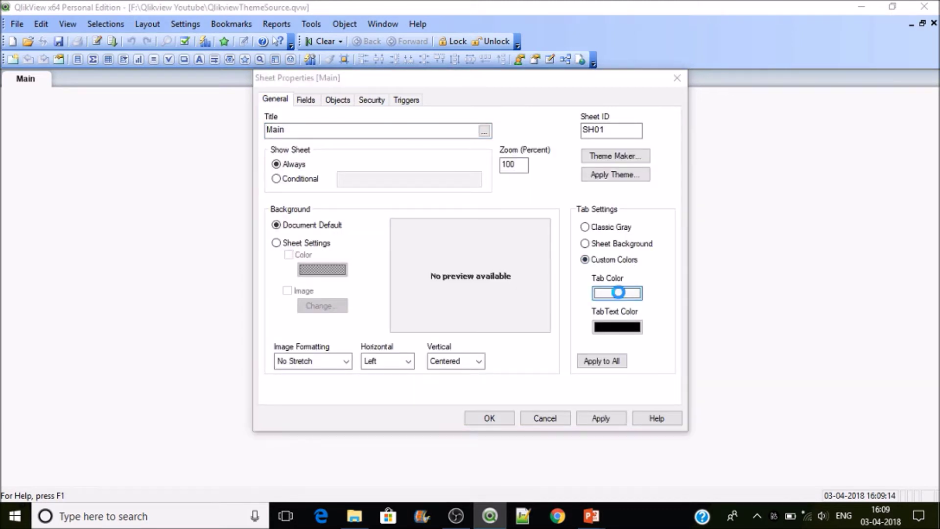
{"action": "left_click", "coordinate": [558, 143]}
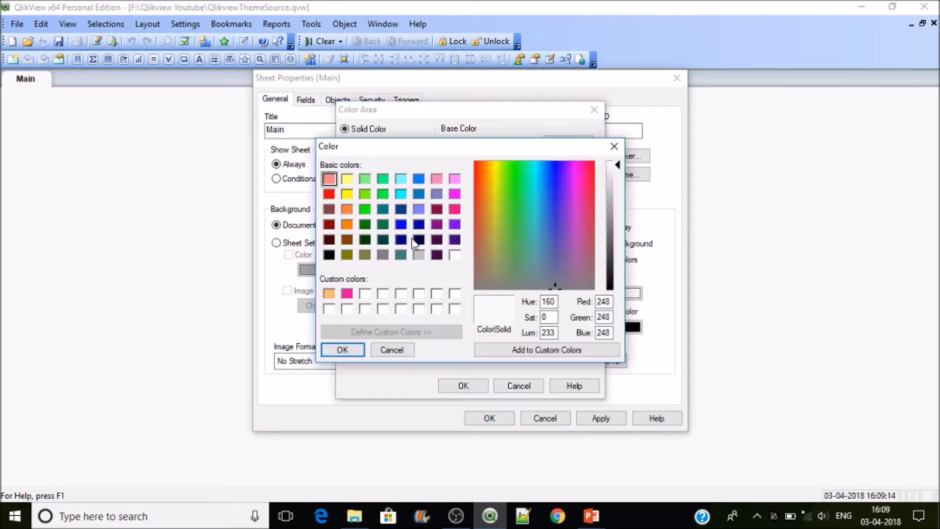
{"action": "left_click", "coordinate": [383, 209]}
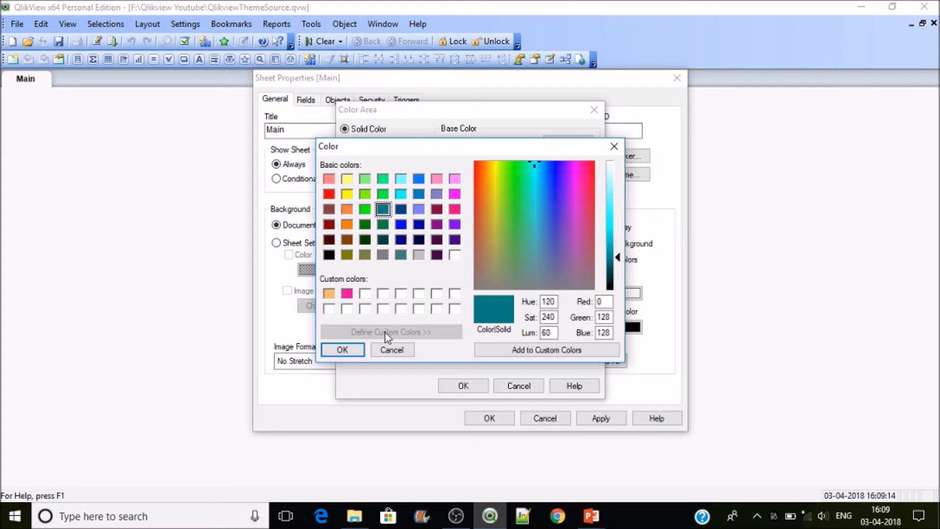
{"action": "left_click", "coordinate": [342, 350]}
{"action": "left_click", "coordinate": [455, 387]}
Step: Set the Main sheet's tab text color to white (RGB 255, 255, 255) and apply it
{"action": "left_click", "coordinate": [612, 329]}
{"action": "left_click", "coordinate": [568, 143]}
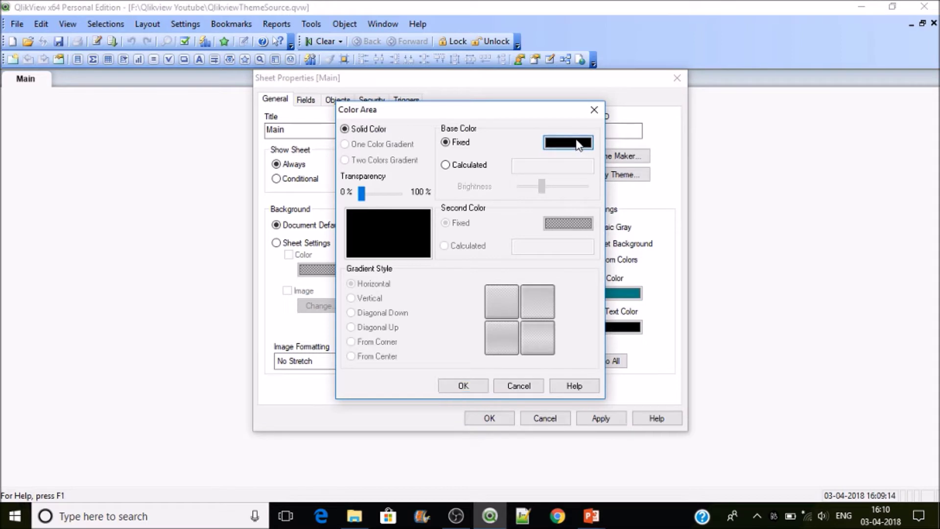
{"action": "left_click", "coordinate": [365, 293]}
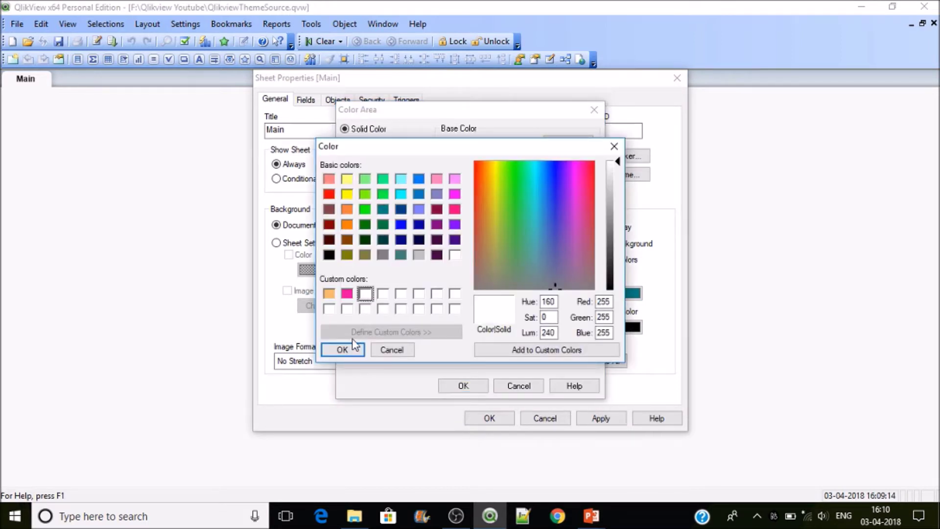
{"action": "left_click", "coordinate": [351, 349]}
{"action": "left_click", "coordinate": [463, 385]}
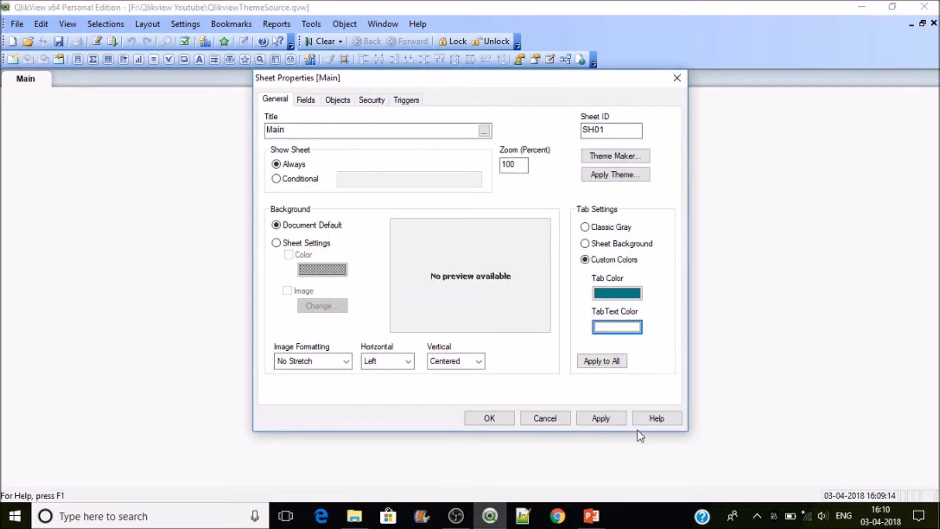
{"action": "left_click", "coordinate": [615, 417]}
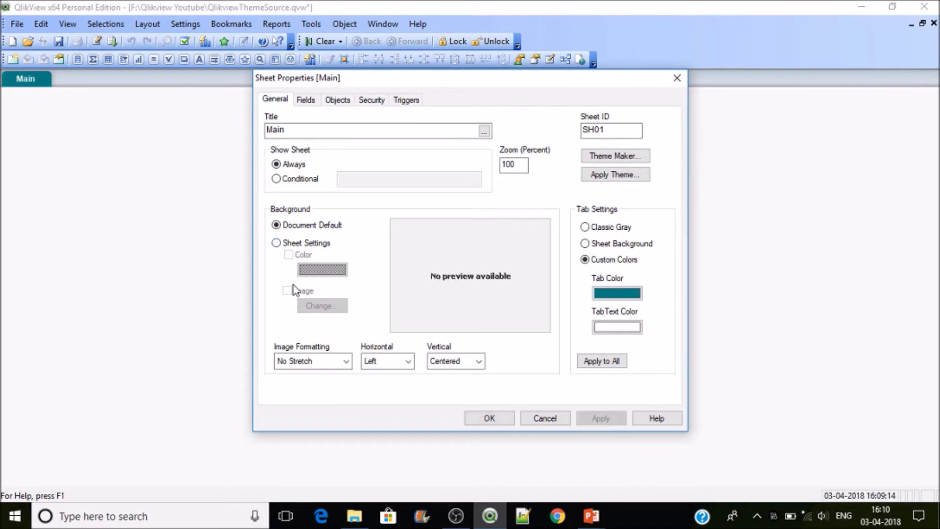
Step: Give the Main sheet its own light orange background color (RGB 242, 187, 110), apply it, and save the document
{"action": "left_click", "coordinate": [289, 243]}
{"action": "left_click", "coordinate": [318, 268]}
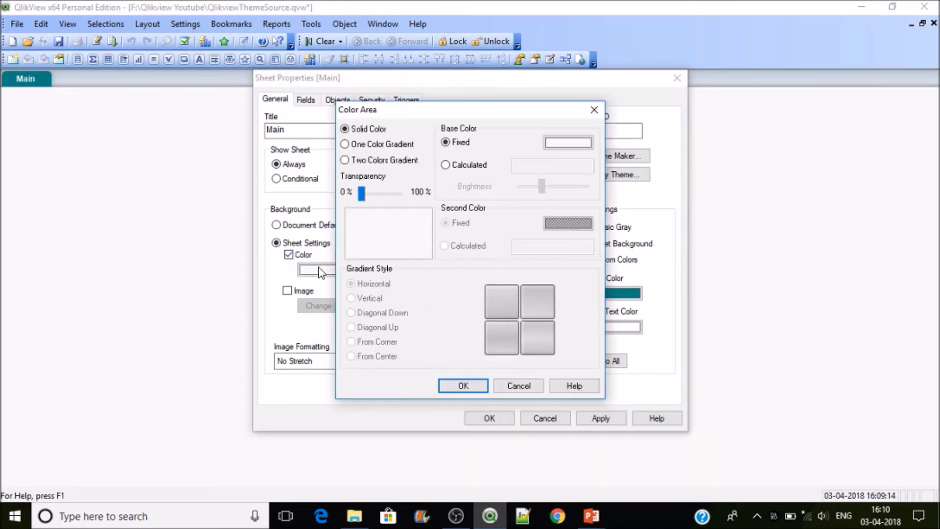
{"action": "left_click", "coordinate": [565, 142]}
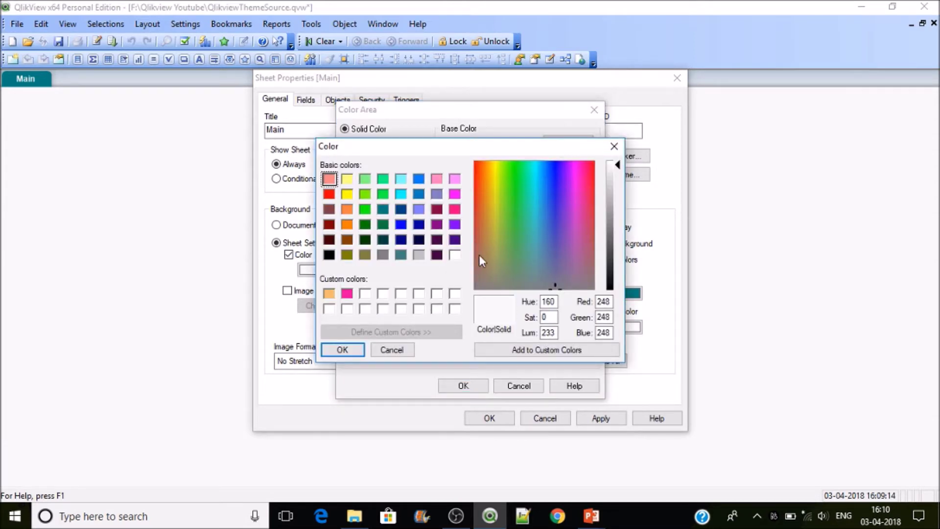
{"action": "left_click", "coordinate": [329, 293]}
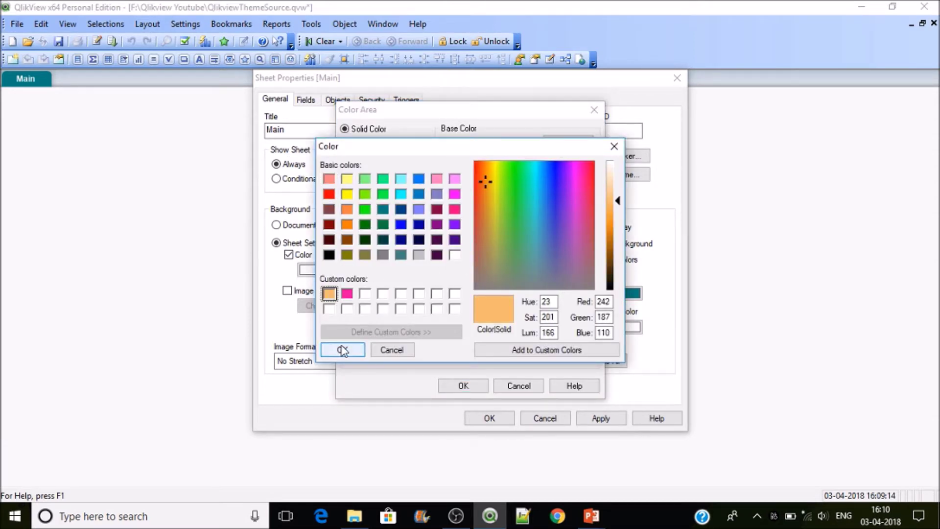
{"action": "left_click", "coordinate": [342, 349]}
{"action": "left_click", "coordinate": [460, 385]}
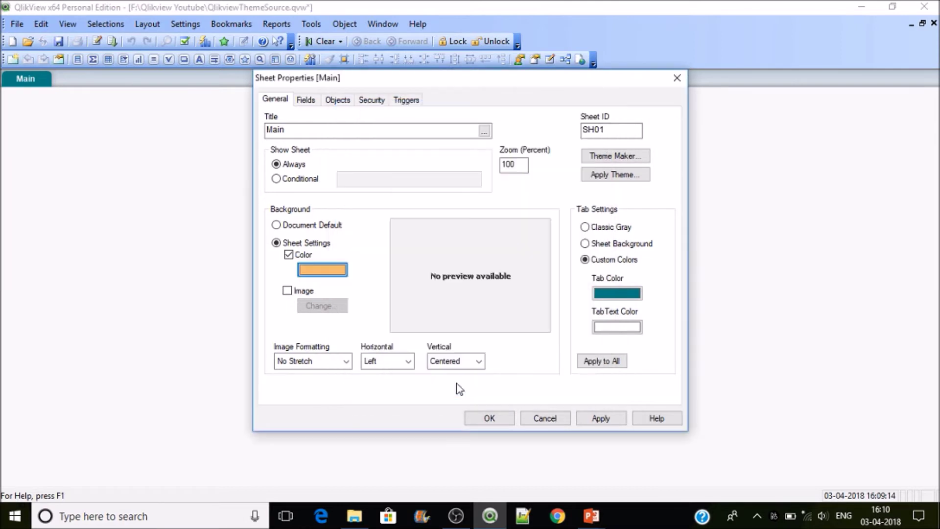
{"action": "left_click", "coordinate": [601, 418]}
{"action": "left_click", "coordinate": [489, 419]}
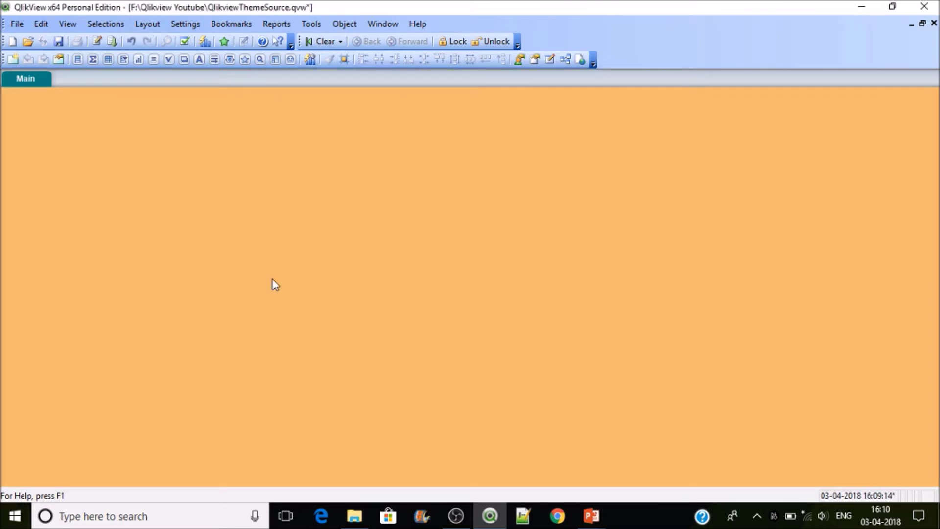
{"action": "key", "text": "ctrl+s"}
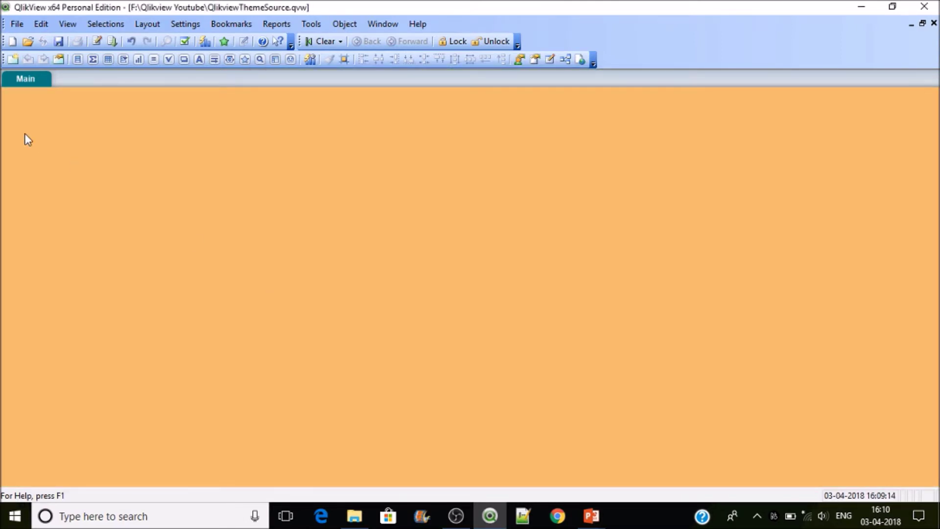
Step: Add a list box for the Alpha field near the sheet's upper-left area
{"action": "right_click", "coordinate": [27, 139]}
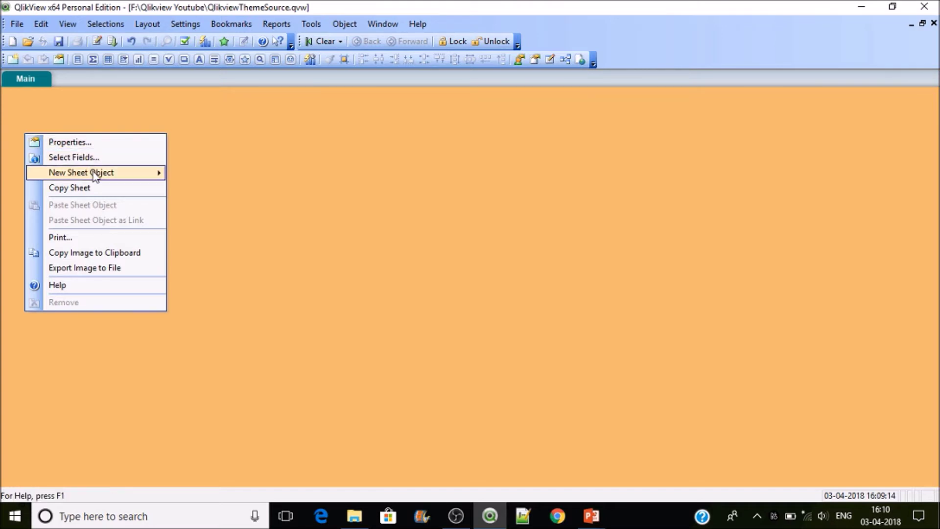
{"action": "mouse_move", "coordinate": [81, 172]}
{"action": "left_click", "coordinate": [233, 174]}
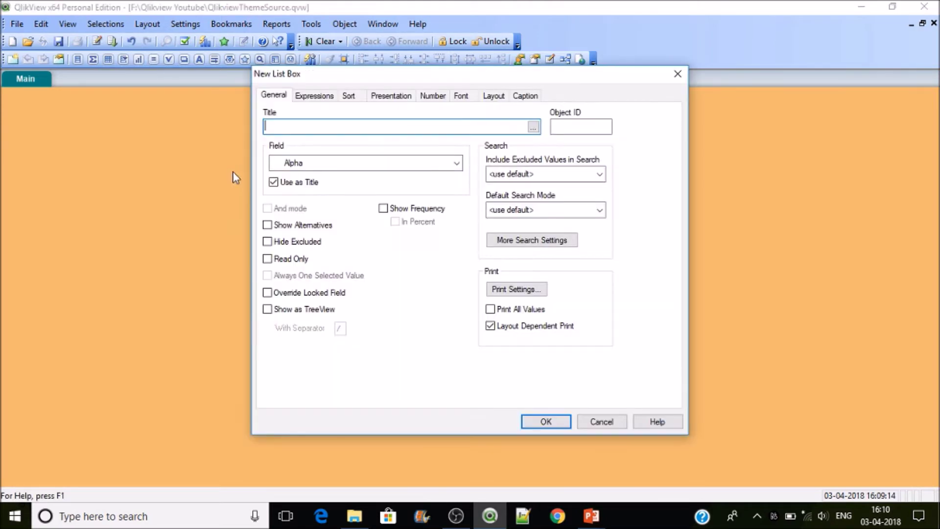
{"action": "left_click", "coordinate": [546, 421]}
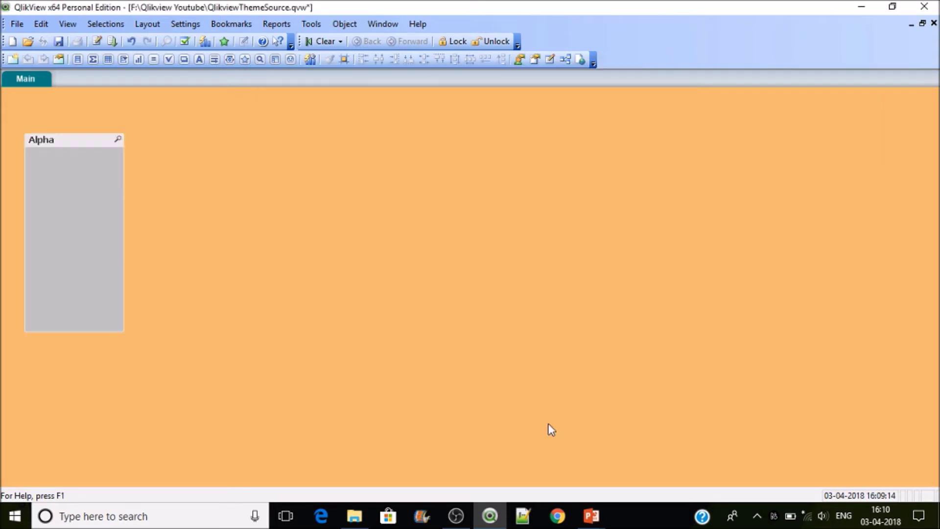
Step: Create a new chart on the sheet with Alpha as its dimension and proceed to its expressions
{"action": "right_click", "coordinate": [223, 151]}
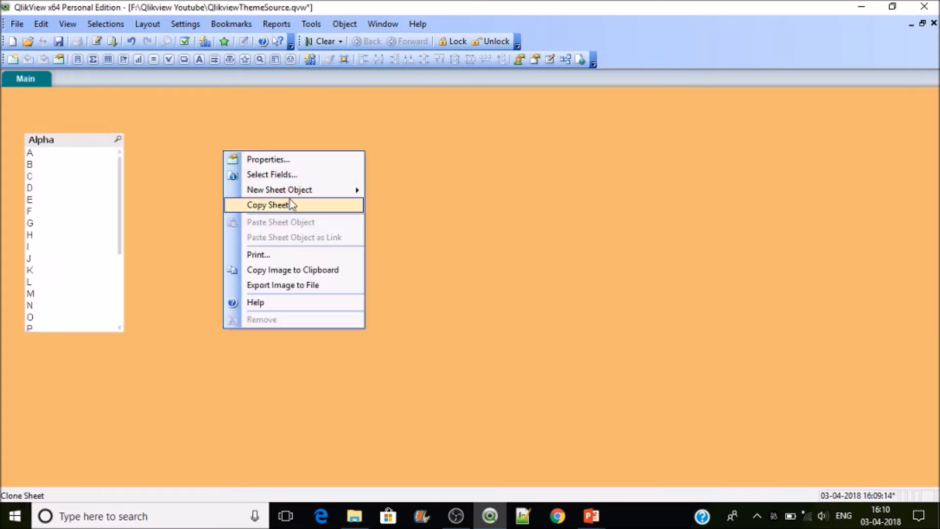
{"action": "mouse_move", "coordinate": [300, 189]}
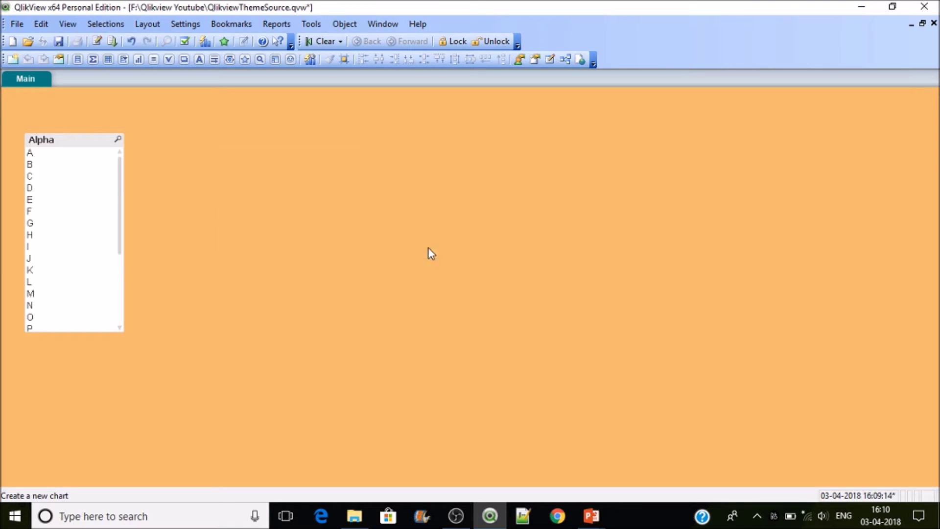
{"action": "left_click", "coordinate": [429, 252]}
{"action": "left_click", "coordinate": [495, 432]}
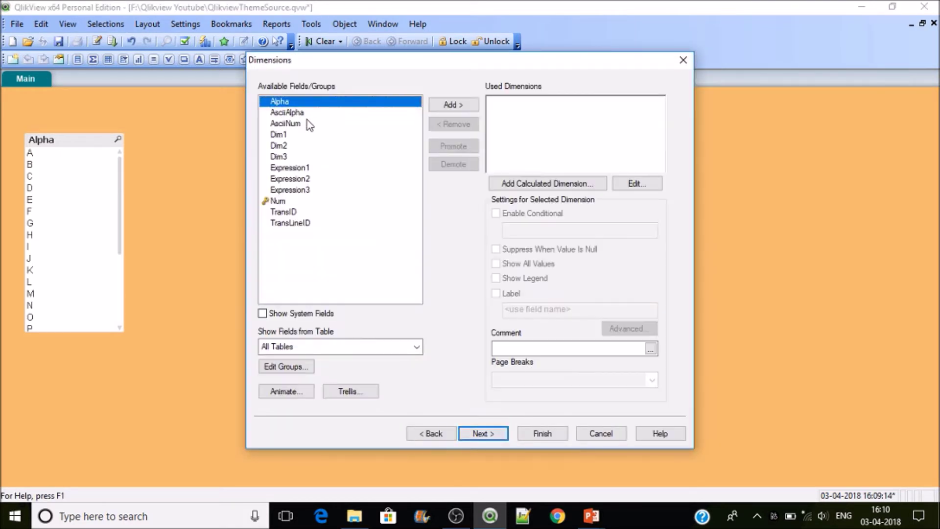
{"action": "left_click", "coordinate": [466, 106]}
{"action": "left_click", "coordinate": [496, 432]}
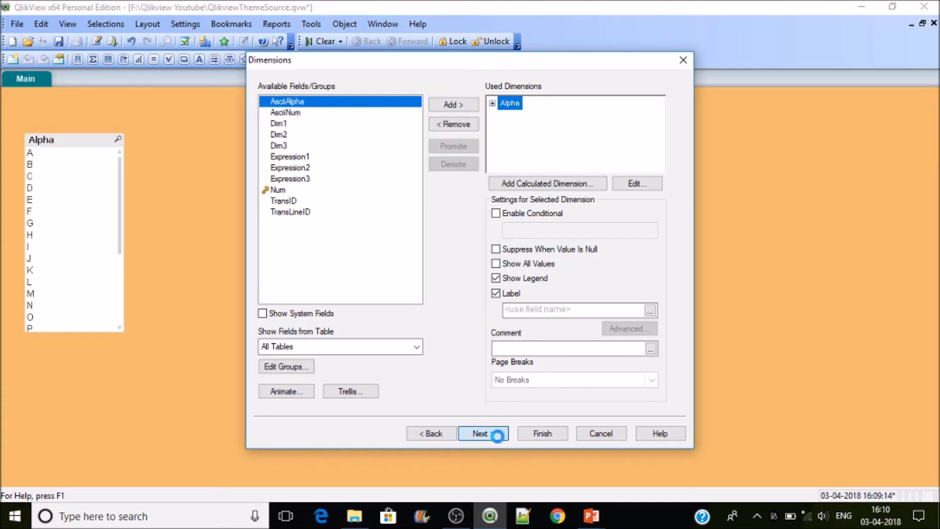
Step: Give the chart the expression sum(Expression1), finish creating it, and place it just beside the Alpha list box
{"action": "type", "text": "se"}
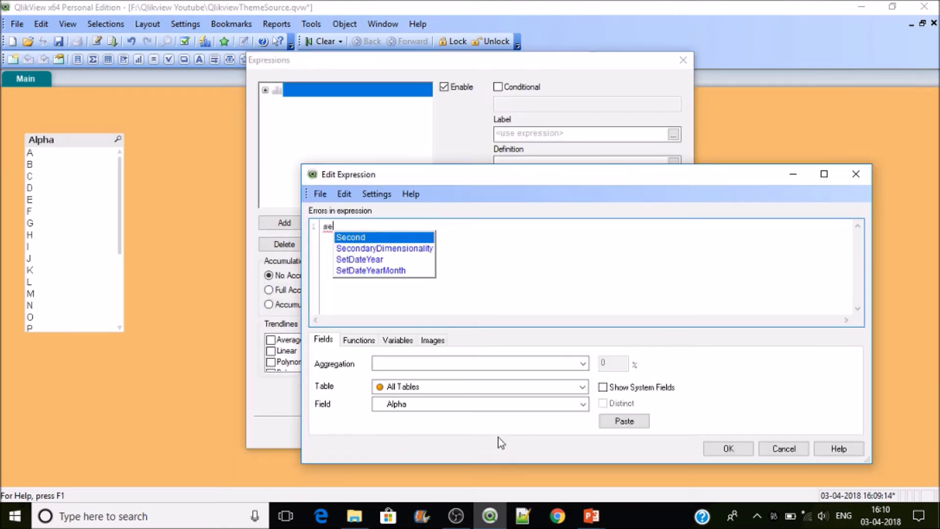
{"action": "key", "text": "BackSpace"}
{"action": "type", "text": "um(ex"}
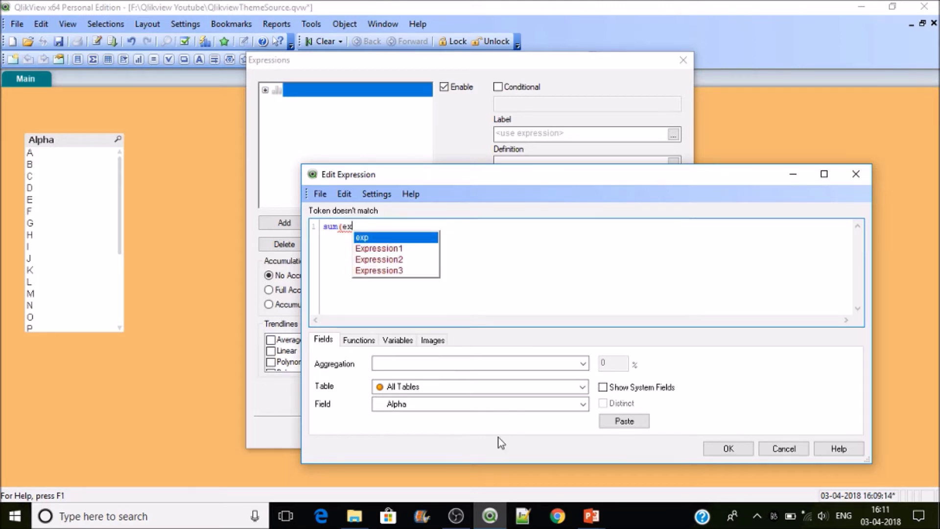
{"action": "key", "text": "Down"}
{"action": "key", "text": "Return"}
{"action": "type", "text": ")"}
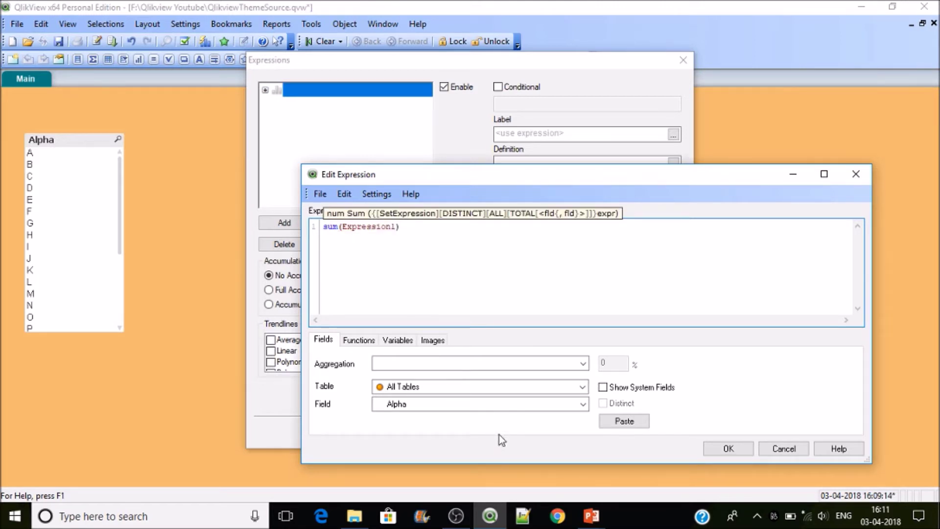
{"action": "left_click", "coordinate": [744, 449]}
{"action": "left_click", "coordinate": [527, 433]}
{"action": "left_click_drag", "start_coordinate": [300, 161], "coordinate": [247, 128]}
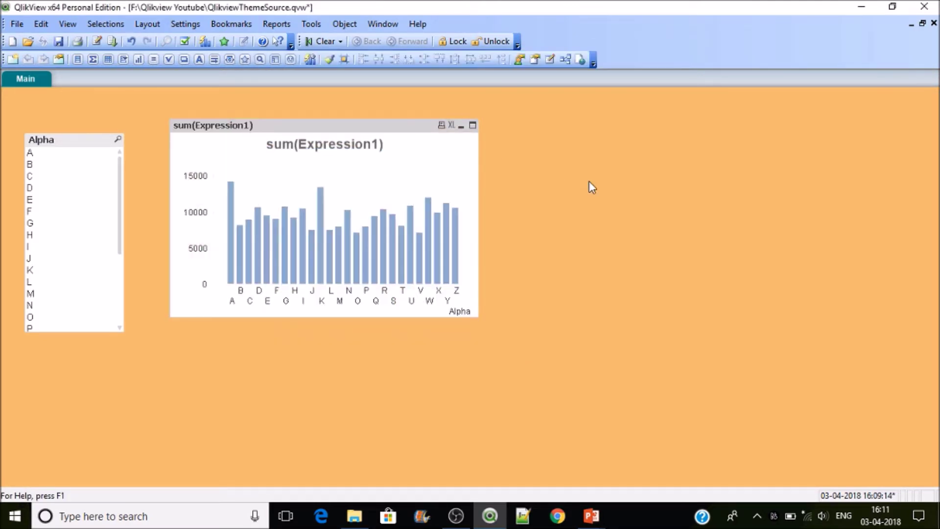
Step: Add an empty text object with default settings beside the chart, level with the chart's upper part, and save the document
{"action": "right_click", "coordinate": [589, 182]}
{"action": "mouse_move", "coordinate": [641, 221]}
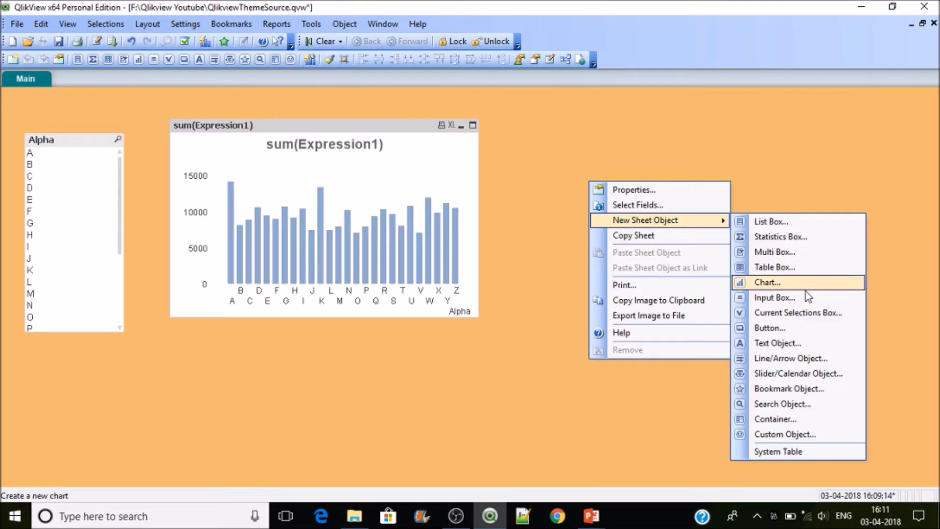
{"action": "left_click", "coordinate": [795, 349]}
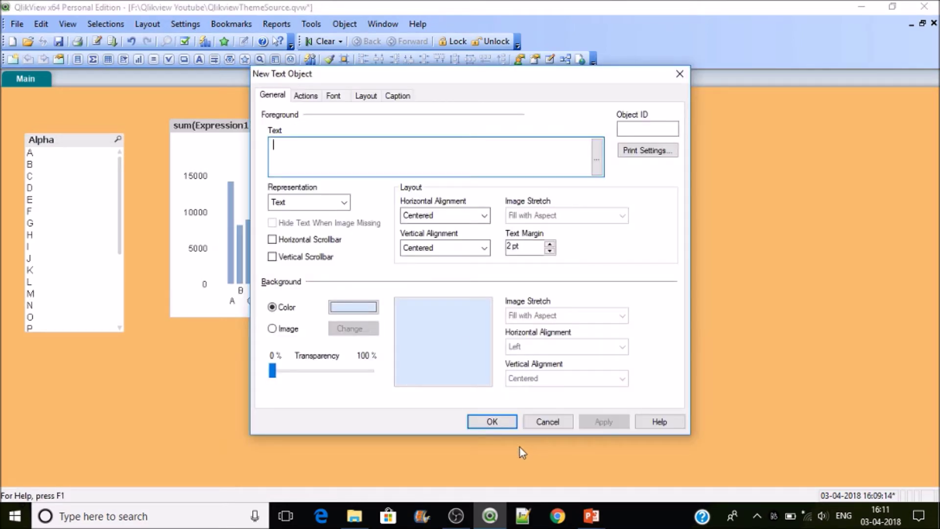
{"action": "left_click", "coordinate": [494, 422]}
{"action": "left_click_drag", "start_coordinate": [658, 243], "coordinate": [590, 186]}
{"action": "left_click_drag", "start_coordinate": [596, 221], "coordinate": [606, 162]}
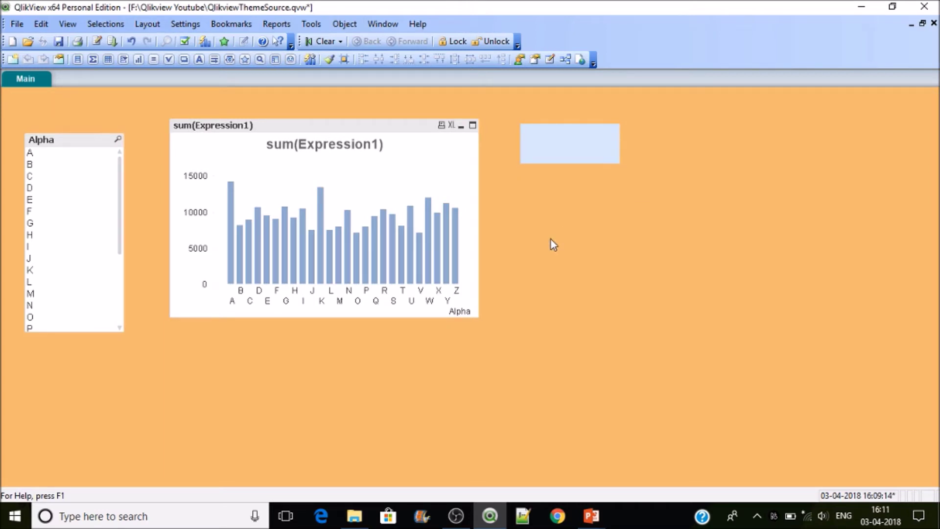
{"action": "key", "text": "ctrl+s"}
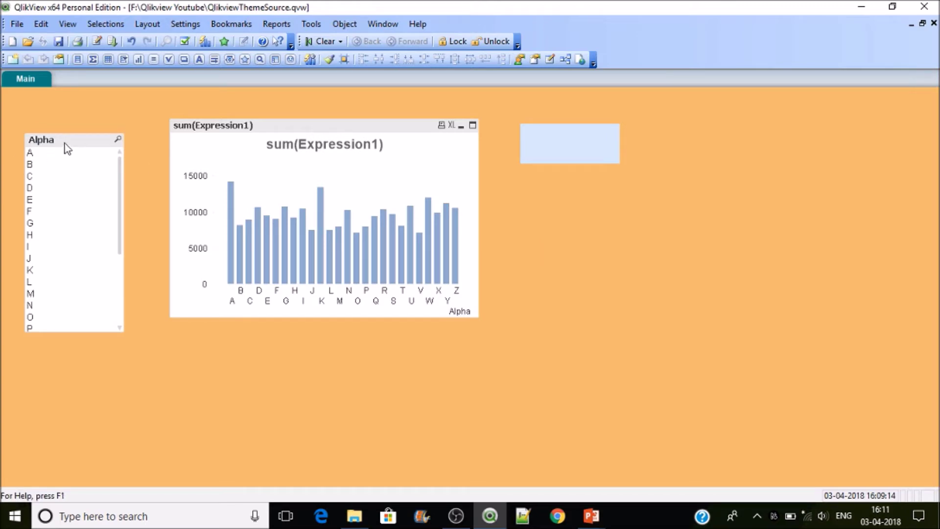
Step: Move the Alpha list box closer to the sheet's upper-left corner and apply the Windows Checkboxes selection style with left-aligned numbers
{"action": "left_click_drag", "start_coordinate": [67, 148], "coordinate": [55, 113]}
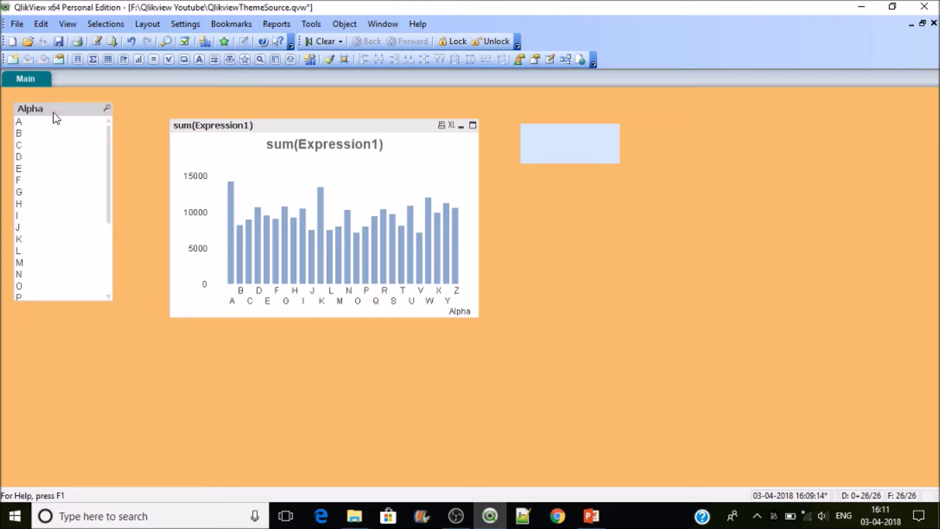
{"action": "right_click", "coordinate": [56, 117]}
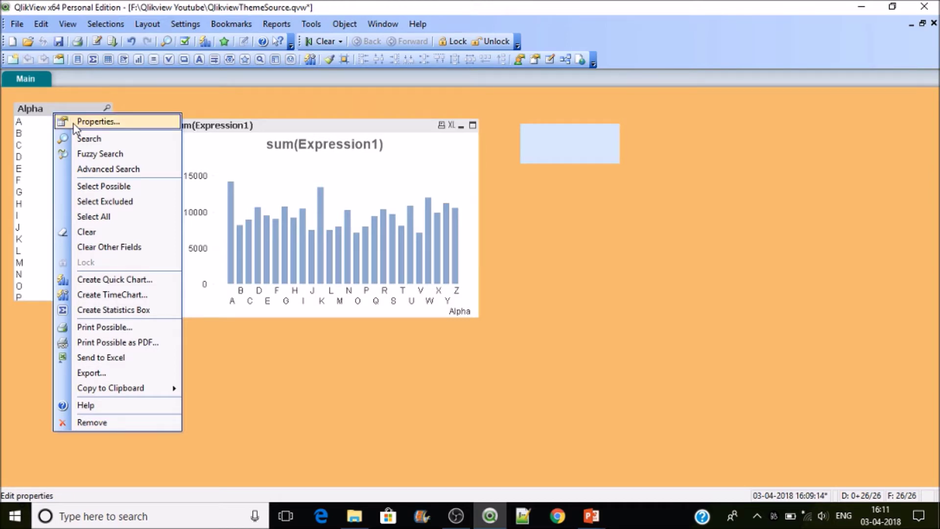
{"action": "left_click", "coordinate": [62, 122]}
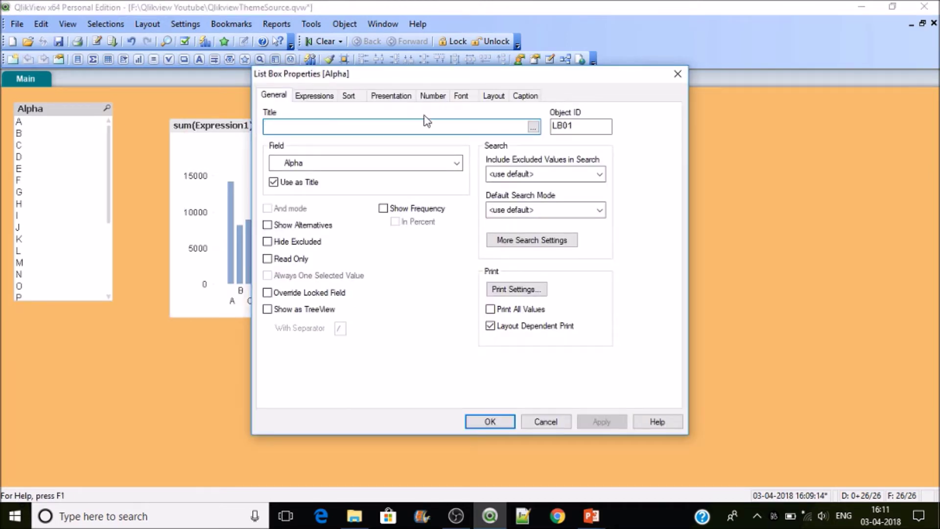
{"action": "left_click", "coordinate": [405, 98]}
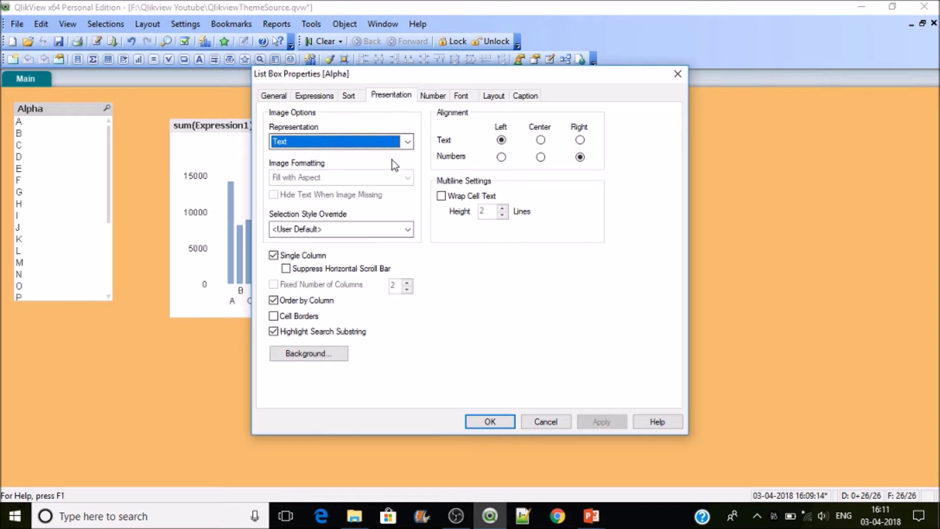
{"action": "left_click", "coordinate": [382, 232]}
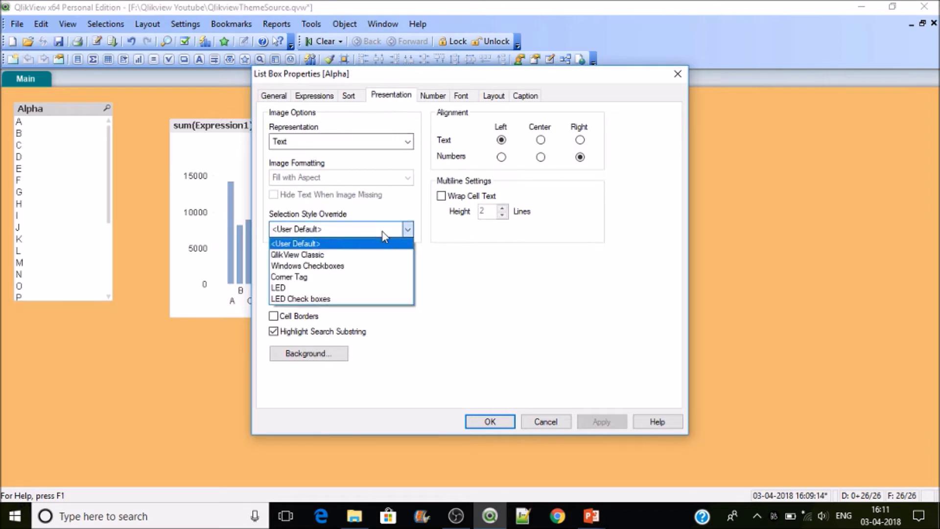
{"action": "left_click", "coordinate": [320, 265]}
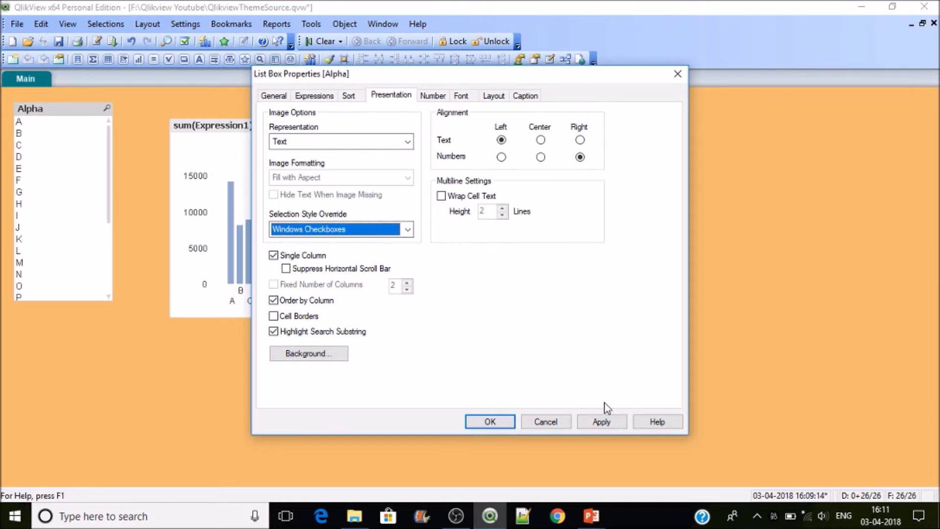
{"action": "left_click", "coordinate": [598, 422]}
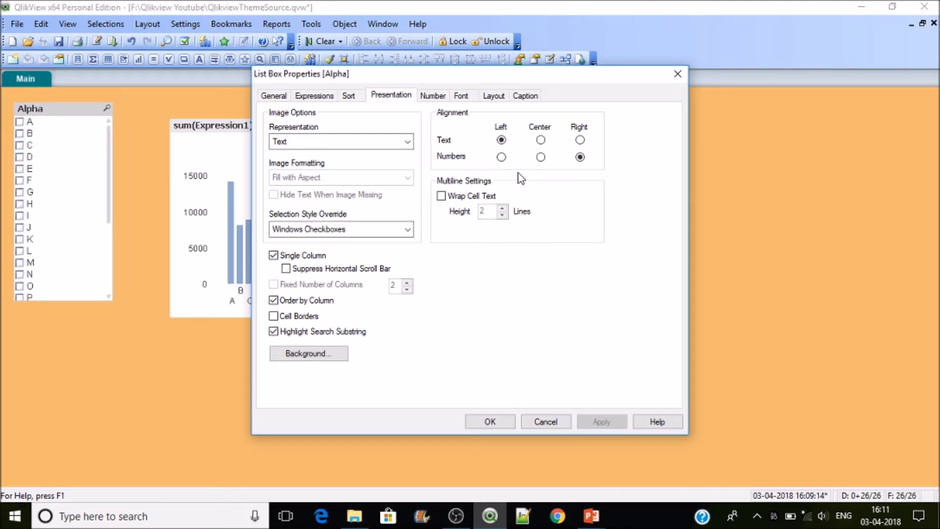
{"action": "left_click", "coordinate": [502, 158]}
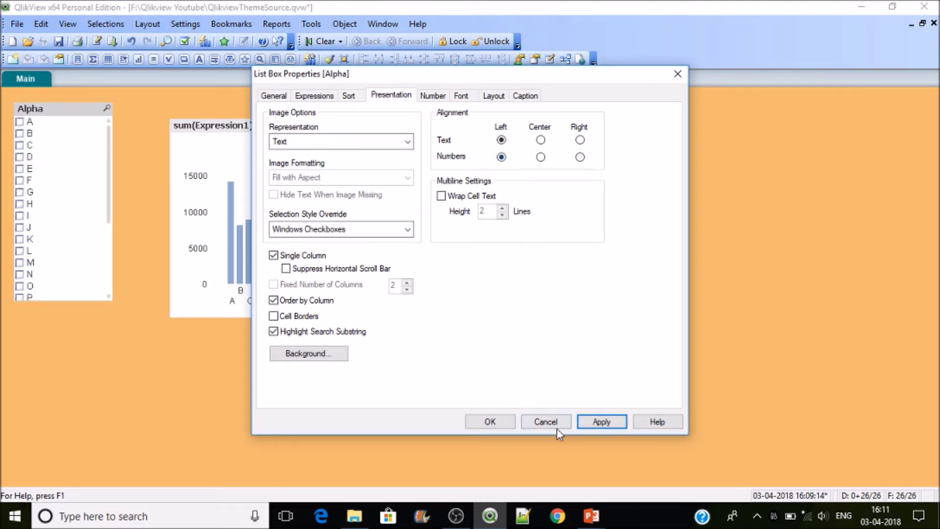
{"action": "left_click", "coordinate": [606, 421]}
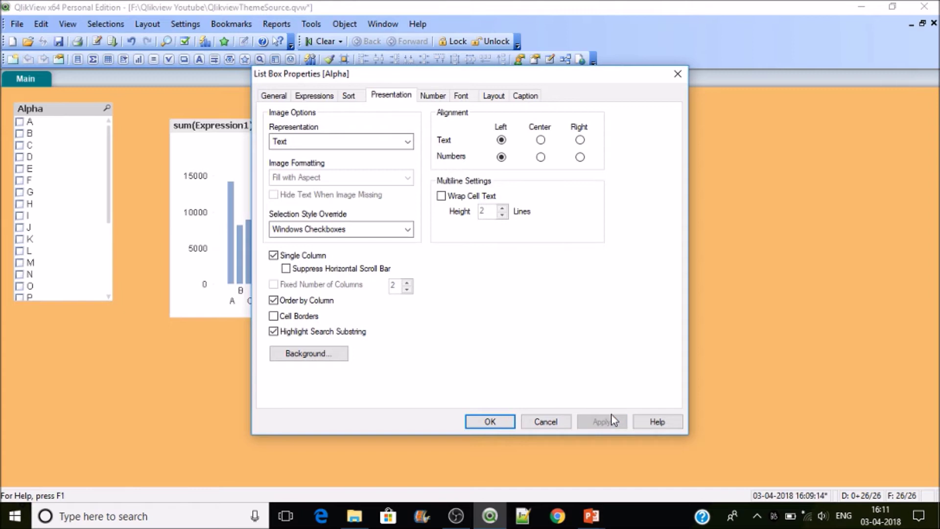
Step: Set the Alpha list box's scrollbar width to 12 pt and apply it
{"action": "left_click", "coordinate": [437, 96]}
{"action": "left_click", "coordinate": [460, 96]}
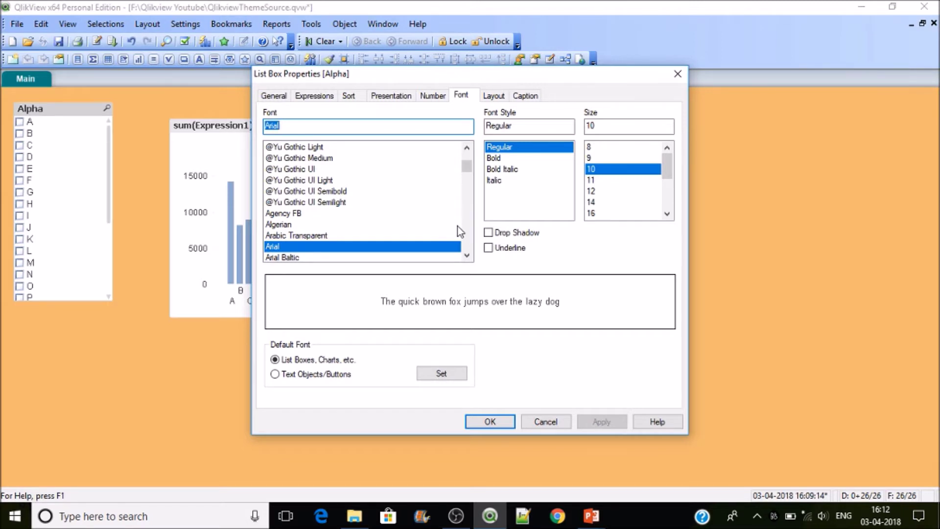
{"action": "left_click", "coordinate": [497, 96]}
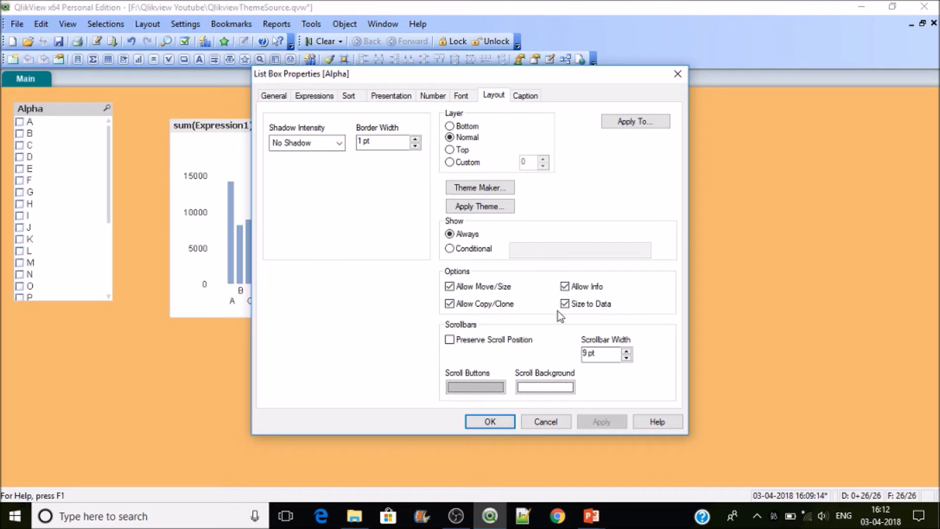
{"action": "left_click", "coordinate": [626, 351]}
{"action": "left_click", "coordinate": [626, 350]}
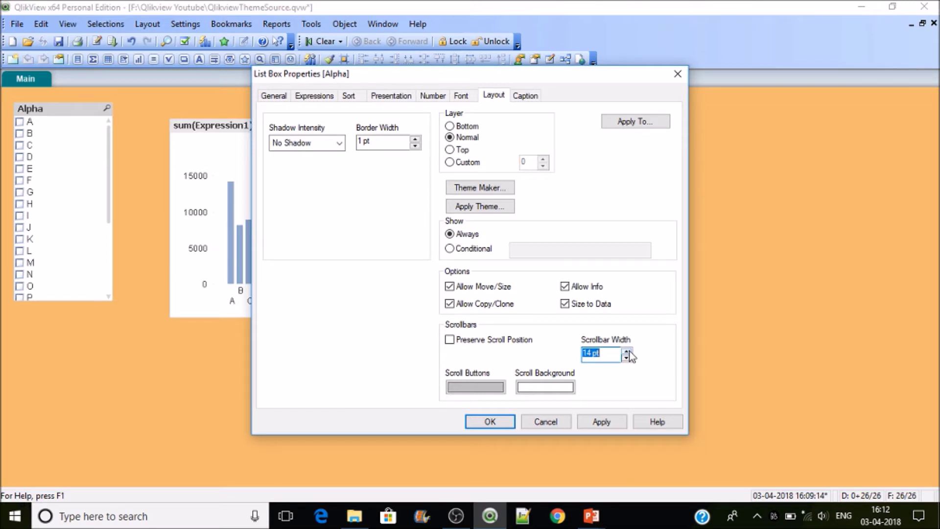
{"action": "left_click", "coordinate": [626, 358]}
{"action": "left_click", "coordinate": [601, 420]}
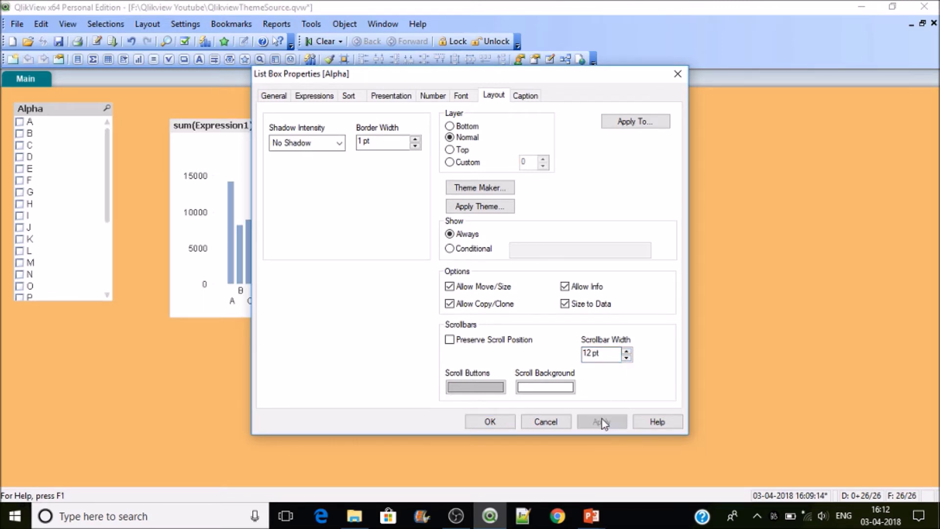
Step: Color the list box's scroll buttons orange (RGB 255, 128, 0), apply the change, and open the caption settings
{"action": "left_click", "coordinate": [477, 387]}
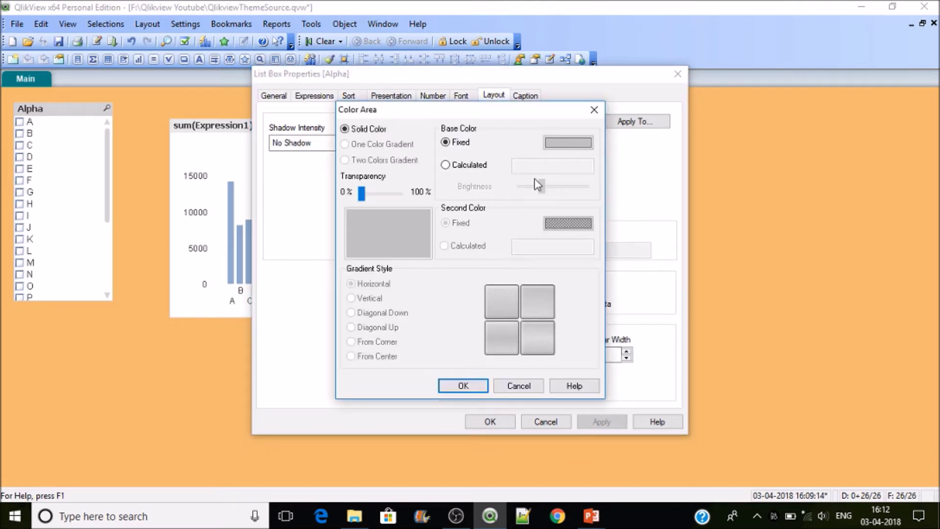
{"action": "left_click", "coordinate": [577, 142]}
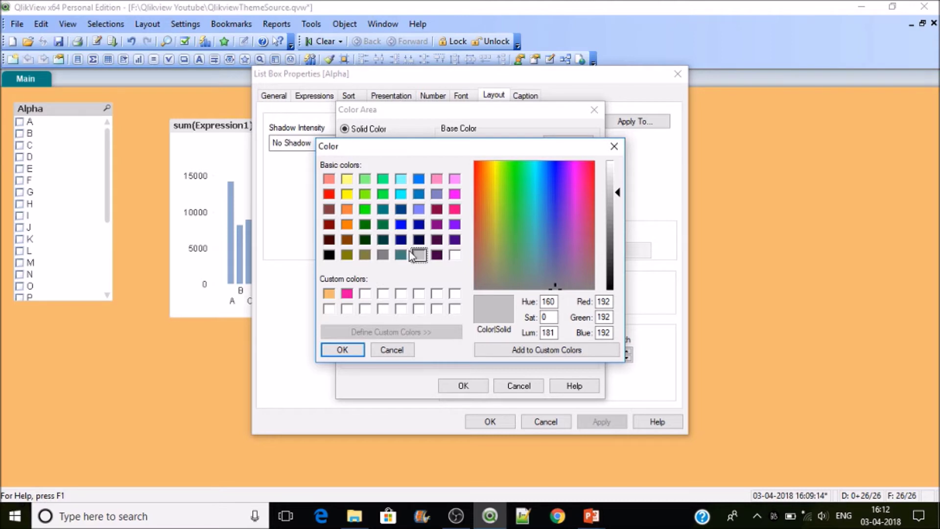
{"action": "left_click", "coordinate": [347, 226]}
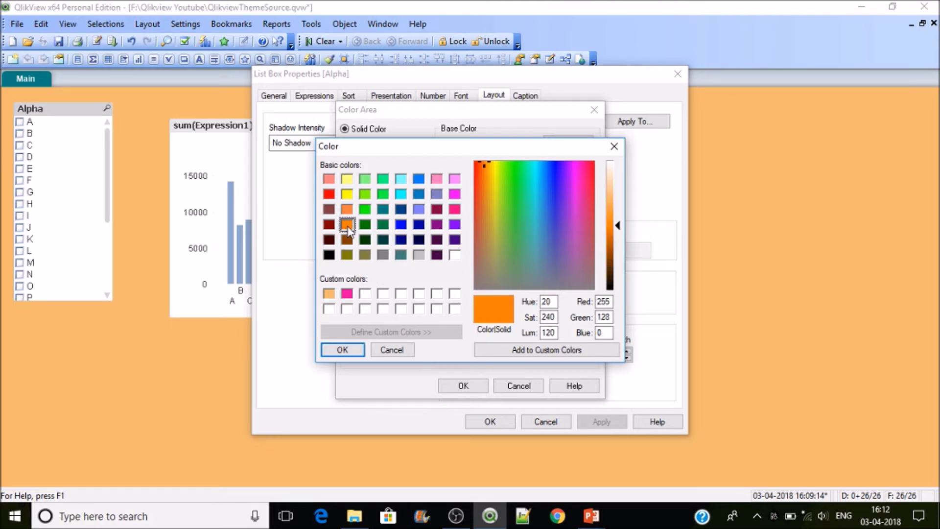
{"action": "left_click", "coordinate": [342, 350]}
{"action": "left_click", "coordinate": [468, 386]}
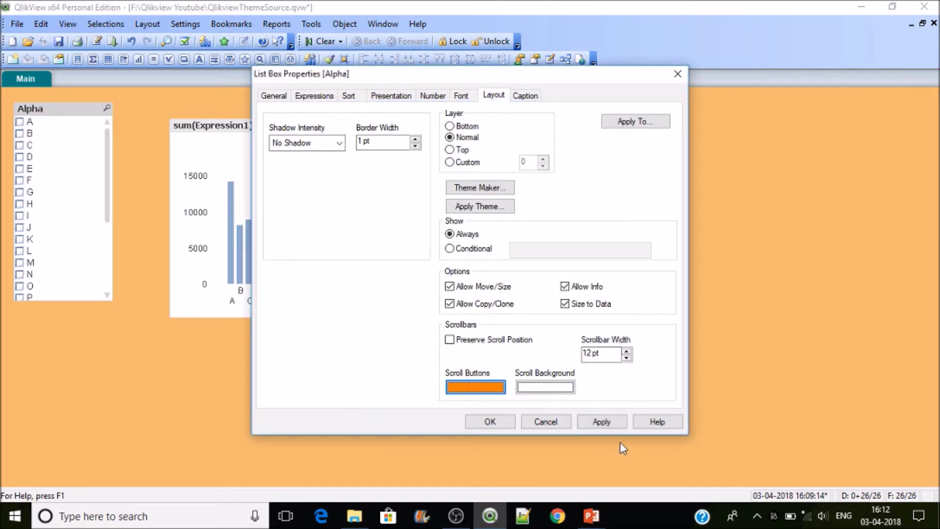
{"action": "left_click", "coordinate": [603, 422]}
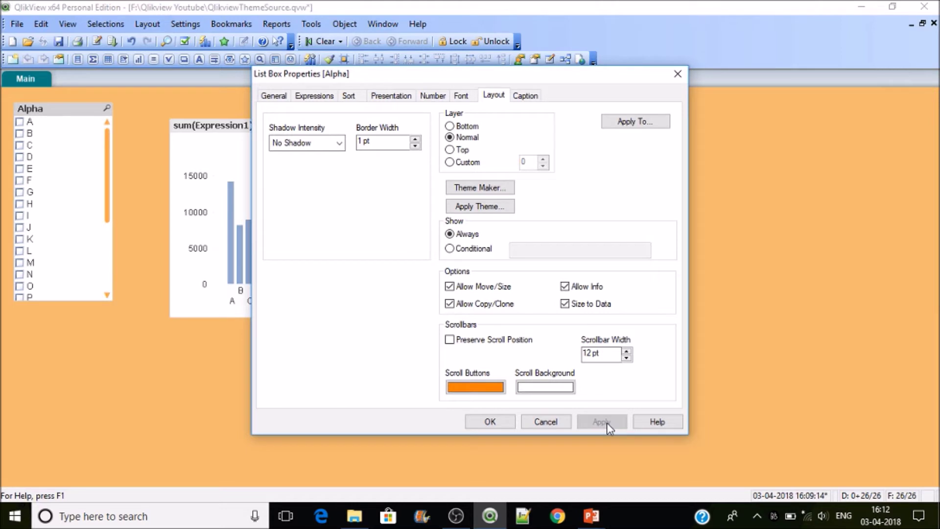
{"action": "left_click", "coordinate": [524, 96]}
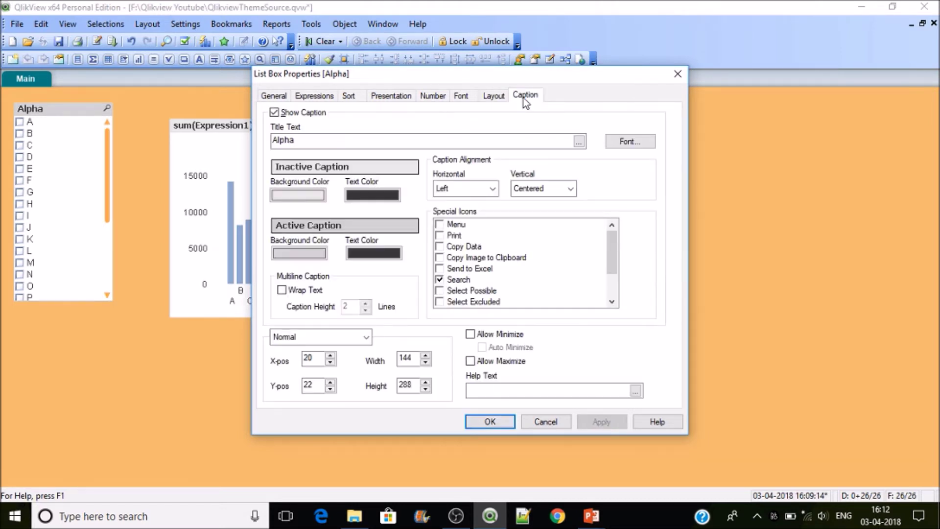
{"action": "left_click", "coordinate": [312, 194]}
{"action": "left_click", "coordinate": [556, 143]}
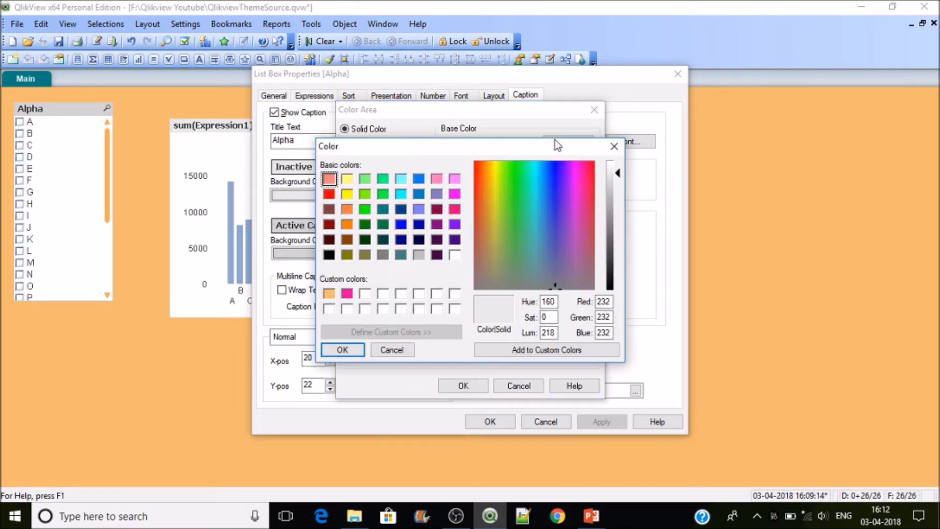
{"action": "left_click", "coordinate": [614, 146]}
{"action": "left_click", "coordinate": [594, 109]}
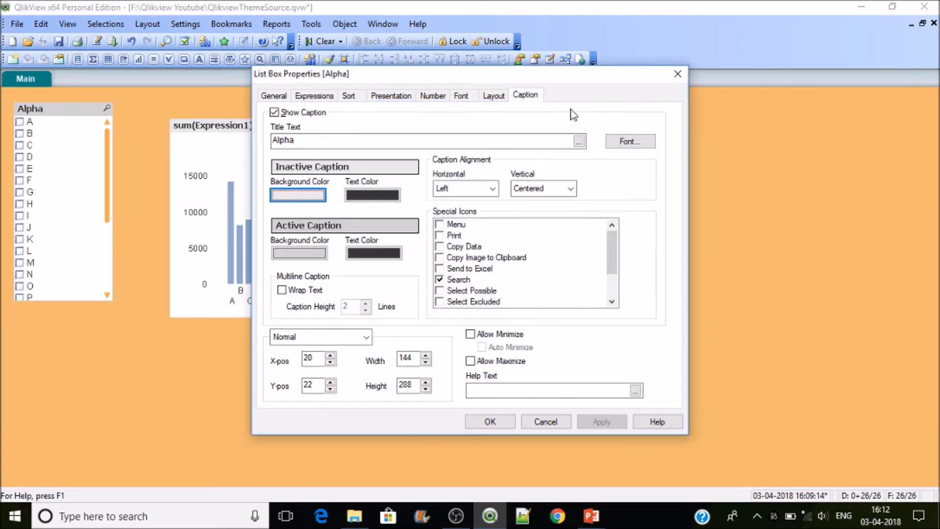
{"action": "left_click", "coordinate": [287, 198]}
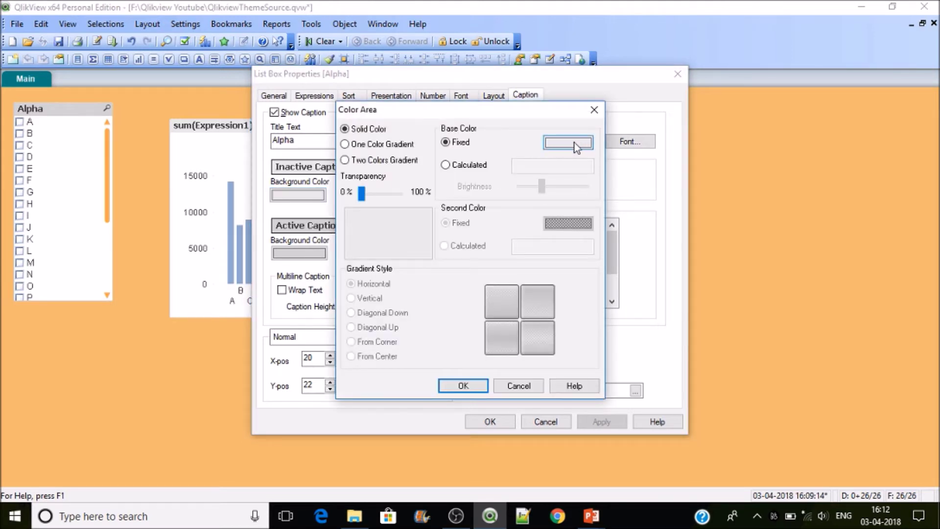
{"action": "left_click", "coordinate": [593, 110]}
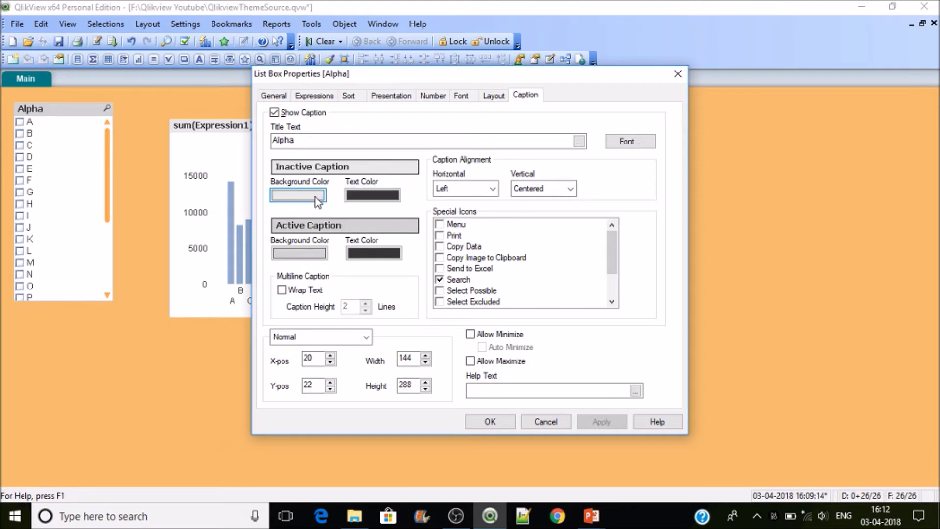
Step: Set the list box's inactive caption background to solid red (RGB 255, 0, 0)
{"action": "left_click", "coordinate": [317, 198]}
{"action": "left_click", "coordinate": [562, 142]}
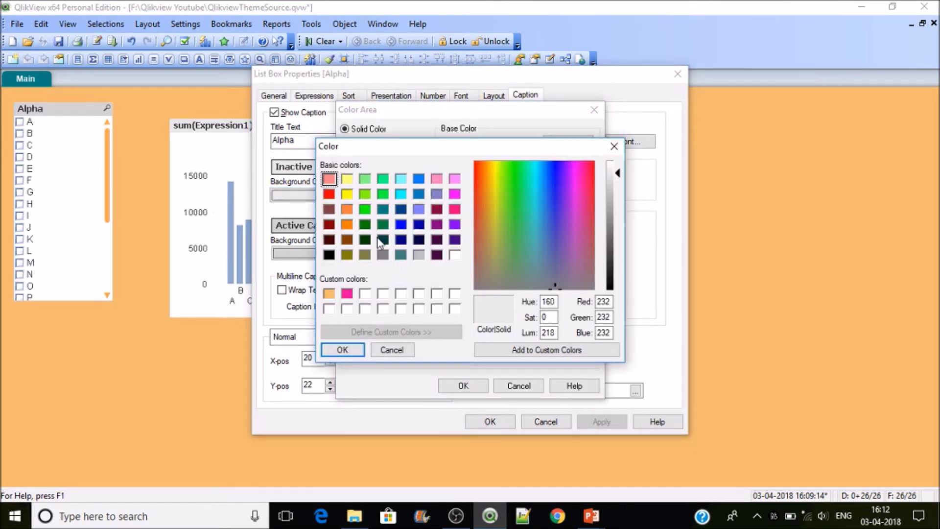
{"action": "left_click", "coordinate": [329, 194]}
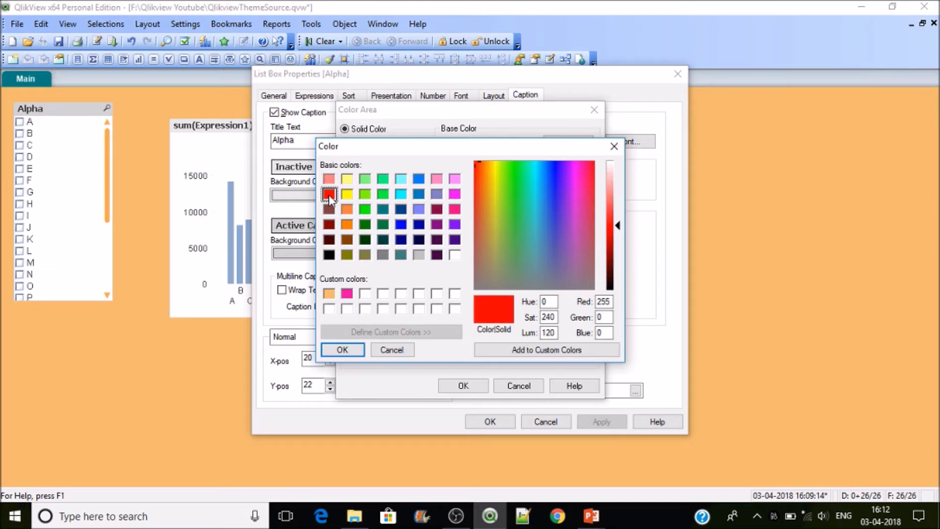
{"action": "left_click", "coordinate": [342, 350]}
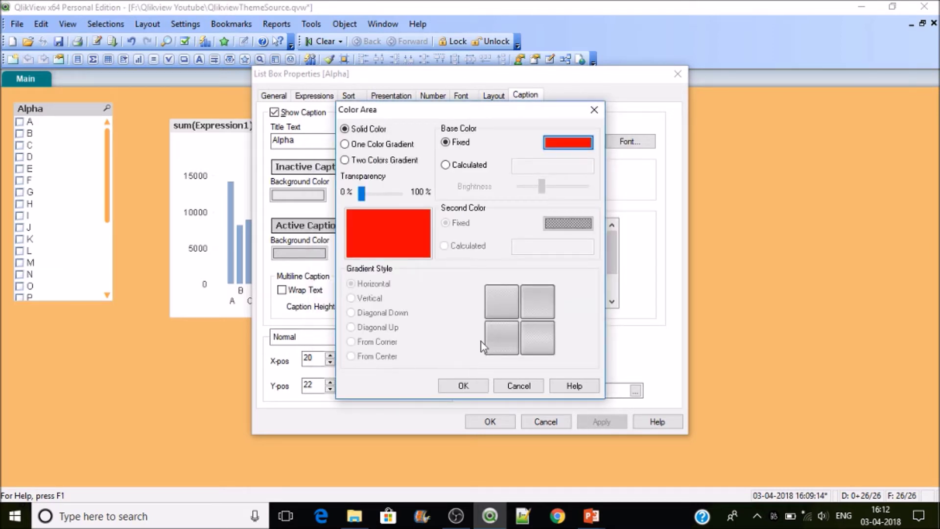
{"action": "left_click", "coordinate": [469, 385]}
Step: Set the list box's inactive caption text color to white (RGB 255, 255, 255)
{"action": "left_click", "coordinate": [372, 195]}
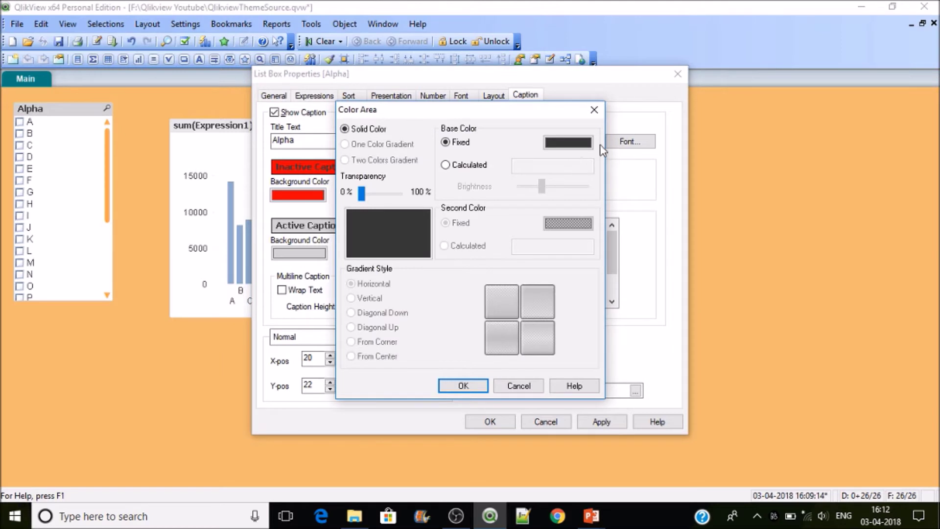
{"action": "left_click", "coordinate": [580, 143]}
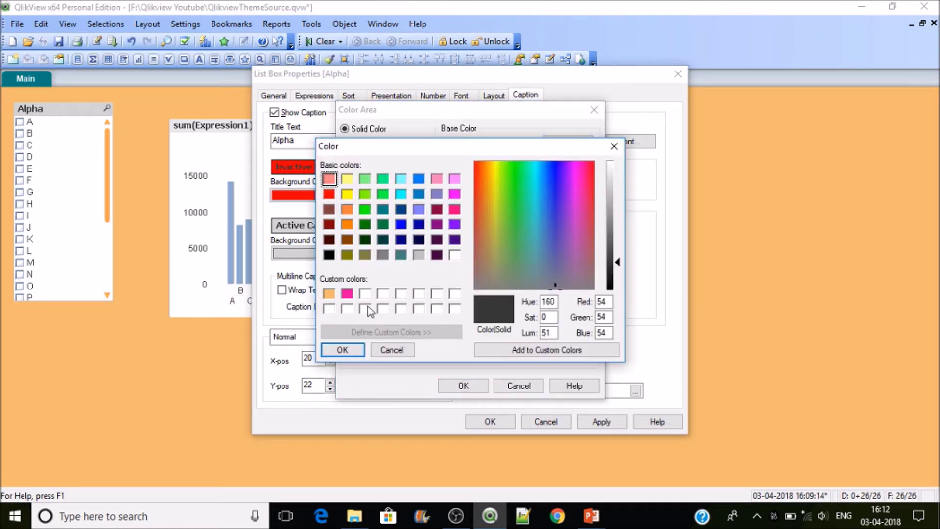
{"action": "left_click", "coordinate": [366, 294]}
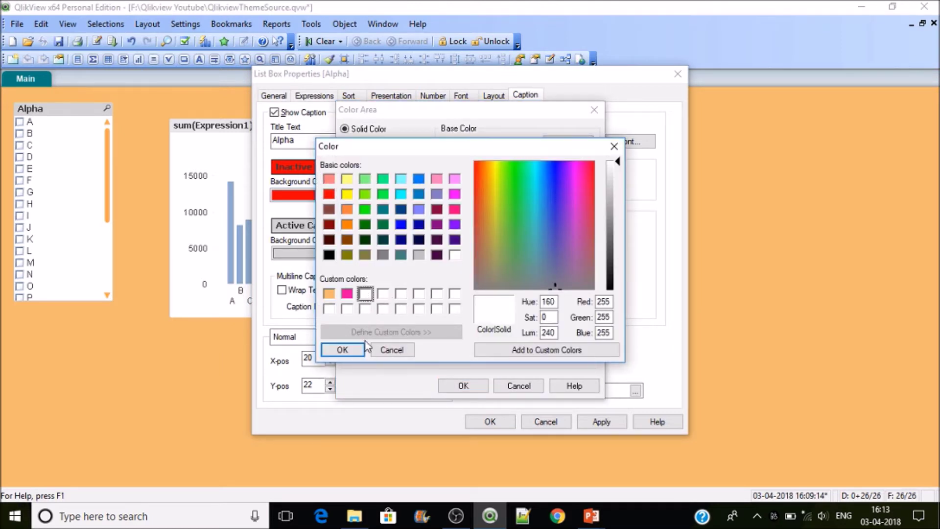
{"action": "left_click", "coordinate": [342, 350]}
{"action": "left_click", "coordinate": [460, 384]}
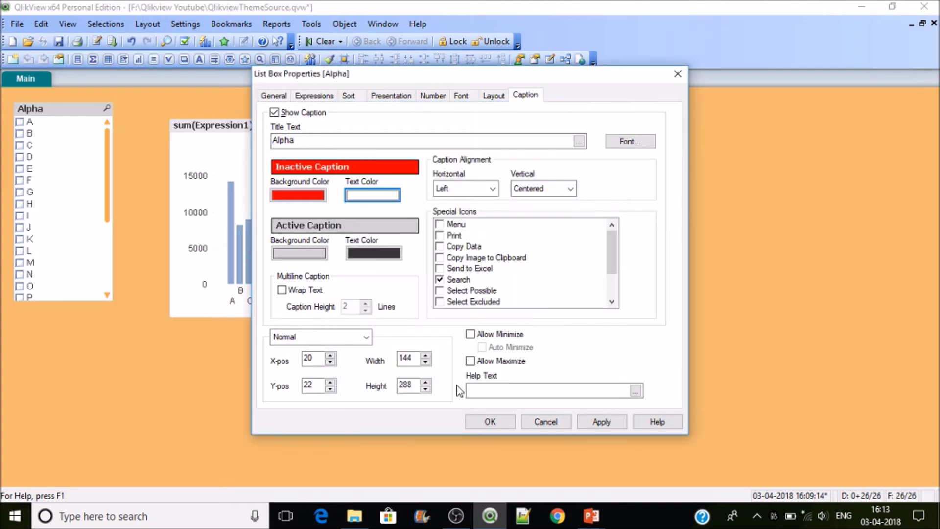
Step: Set the list box's active caption background to solid dark red (RGB 128, 0, 0)
{"action": "left_click", "coordinate": [276, 252]}
{"action": "left_click", "coordinate": [566, 147]}
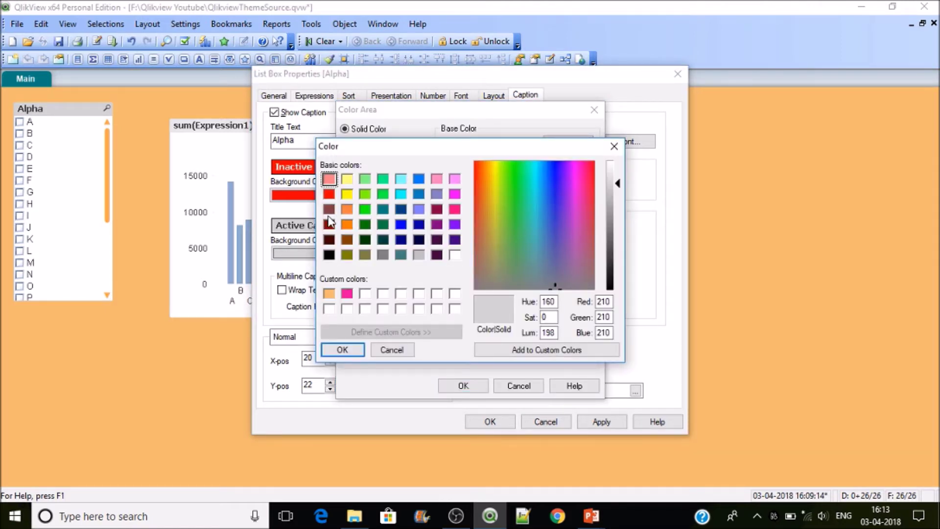
{"action": "left_click", "coordinate": [329, 224]}
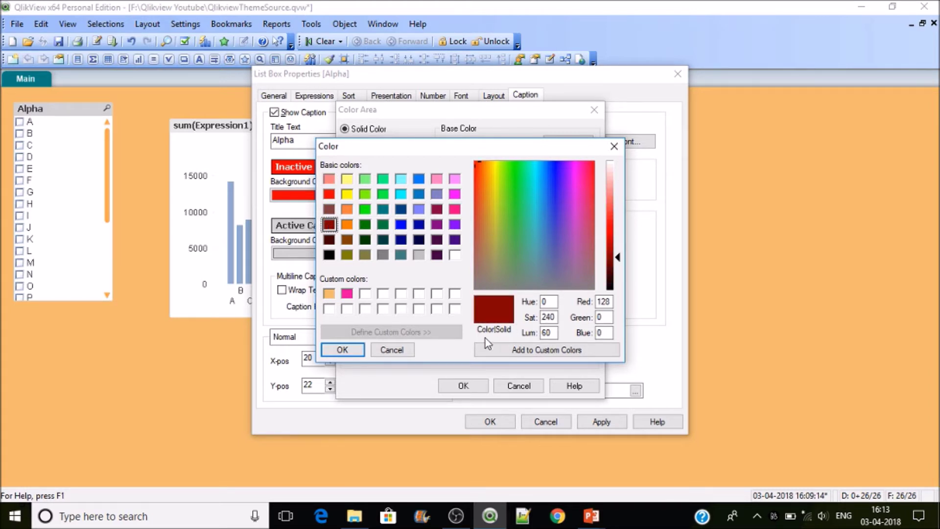
{"action": "left_click", "coordinate": [343, 349]}
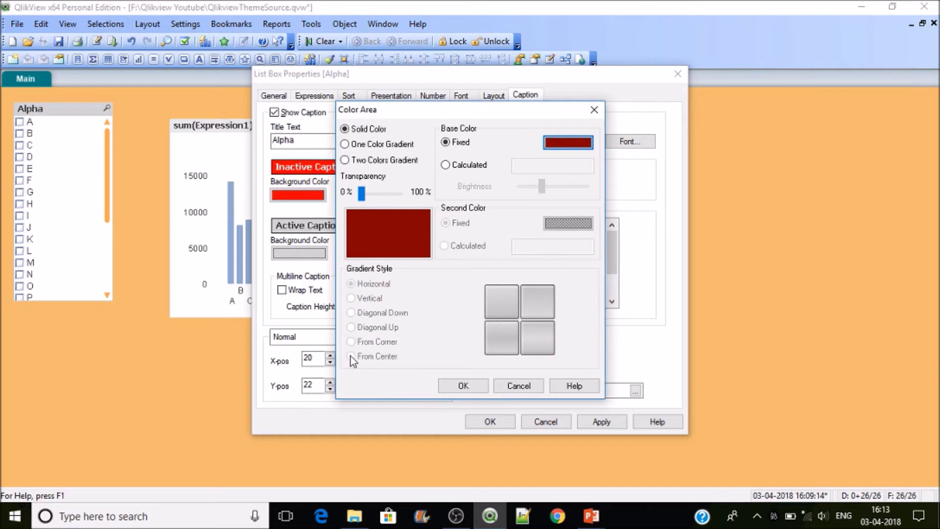
{"action": "left_click", "coordinate": [482, 385]}
Step: Set the list box's active caption text color to white, apply the change and close the properties
{"action": "left_click", "coordinate": [359, 253]}
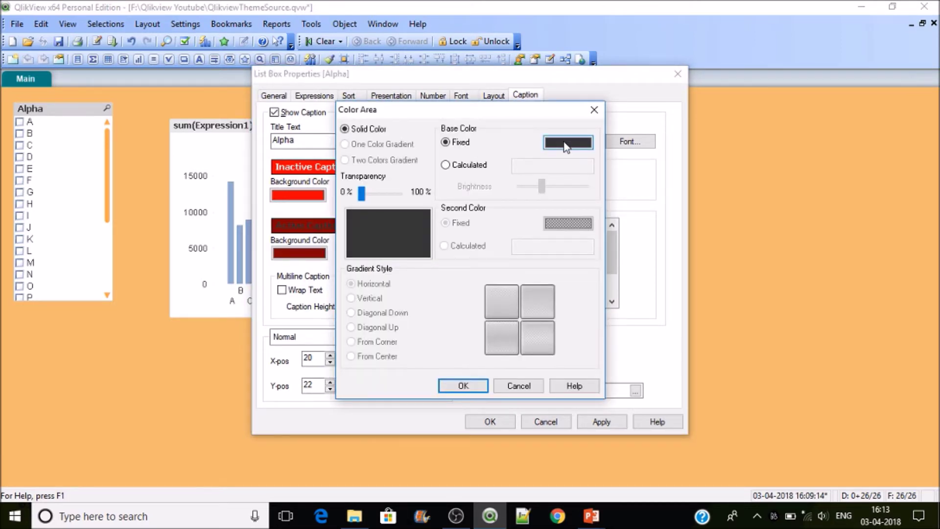
{"action": "left_click", "coordinate": [566, 143]}
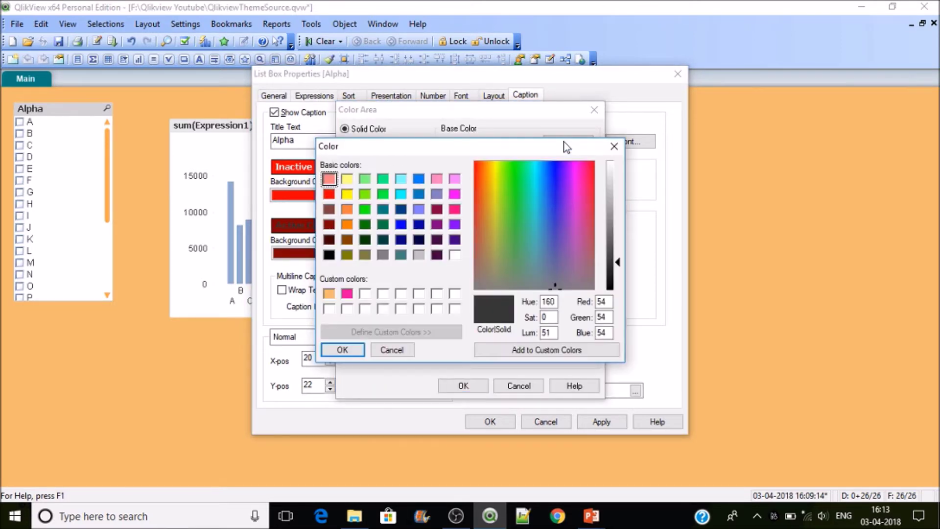
{"action": "left_click", "coordinate": [328, 308]}
{"action": "left_click", "coordinate": [342, 348]}
{"action": "left_click", "coordinate": [463, 385]}
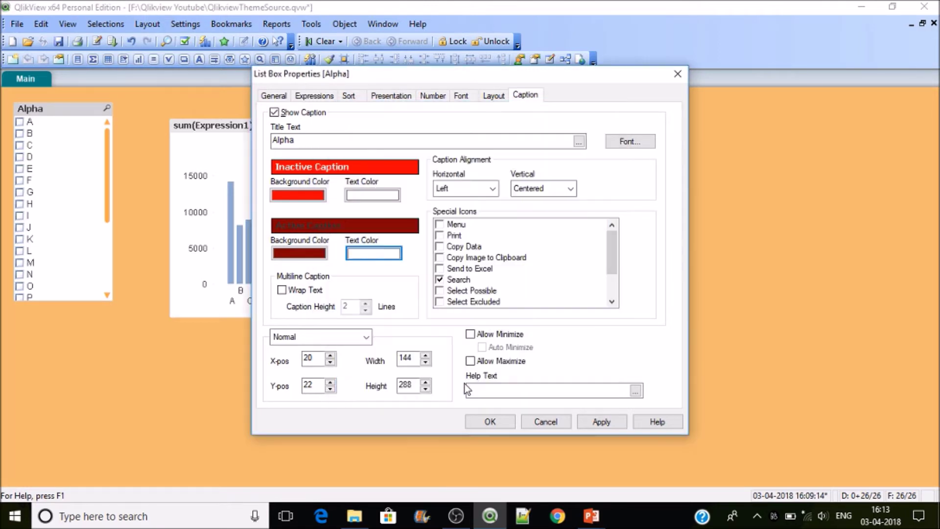
{"action": "left_click", "coordinate": [623, 427]}
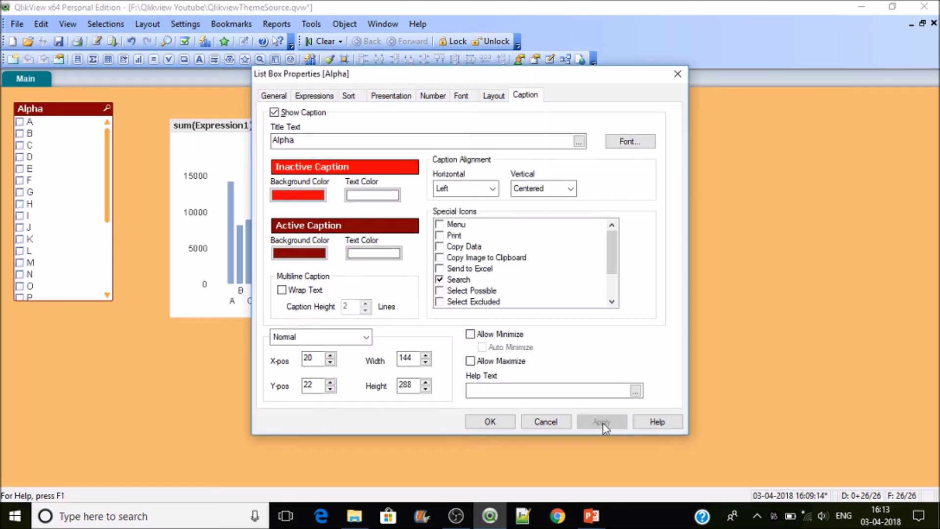
{"action": "left_click", "coordinate": [478, 425]}
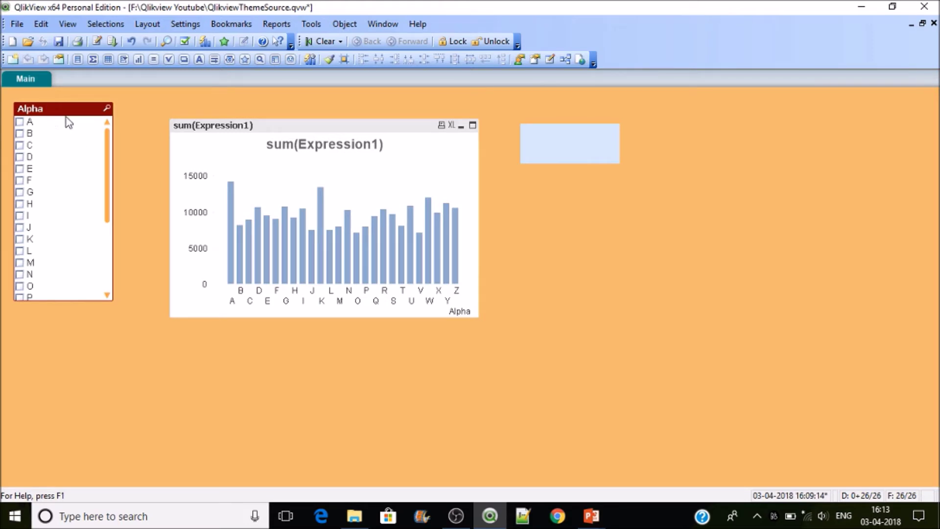
Step: Compare the Alpha list box's caption colors when active and inactive, and save the document
{"action": "left_click", "coordinate": [141, 136]}
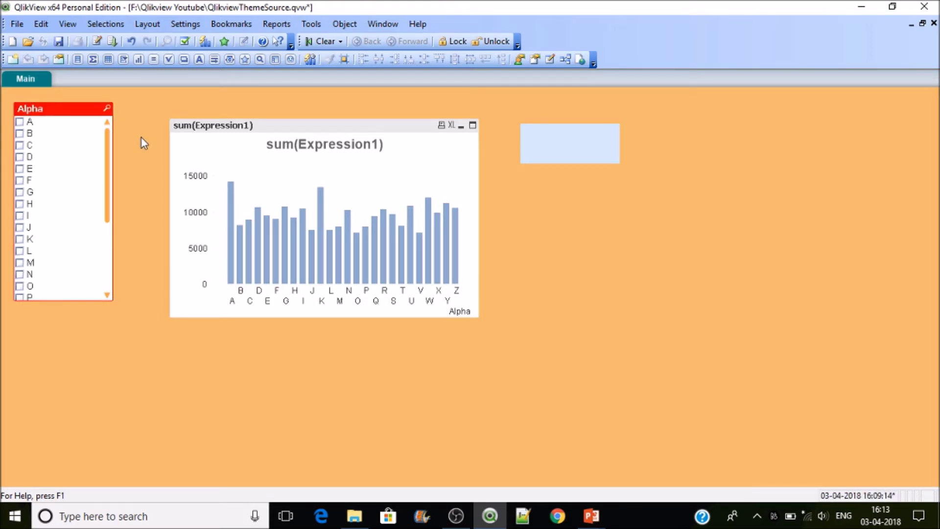
{"action": "left_click", "coordinate": [60, 111]}
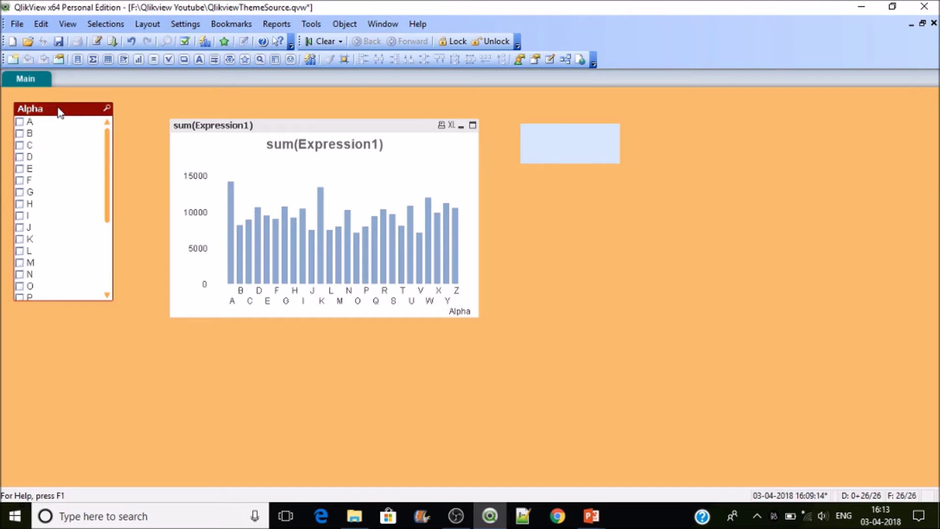
{"action": "left_click", "coordinate": [133, 145]}
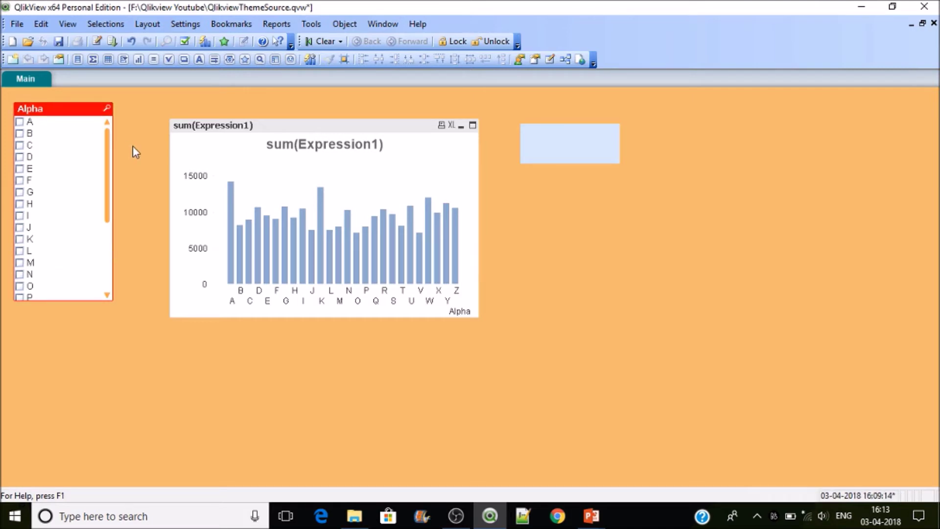
{"action": "left_click", "coordinate": [64, 48]}
Step: Set the bar chart's primary dimension labels to diagonal in its axis settings and apply the change
{"action": "right_click", "coordinate": [346, 150]}
{"action": "left_click", "coordinate": [368, 161]}
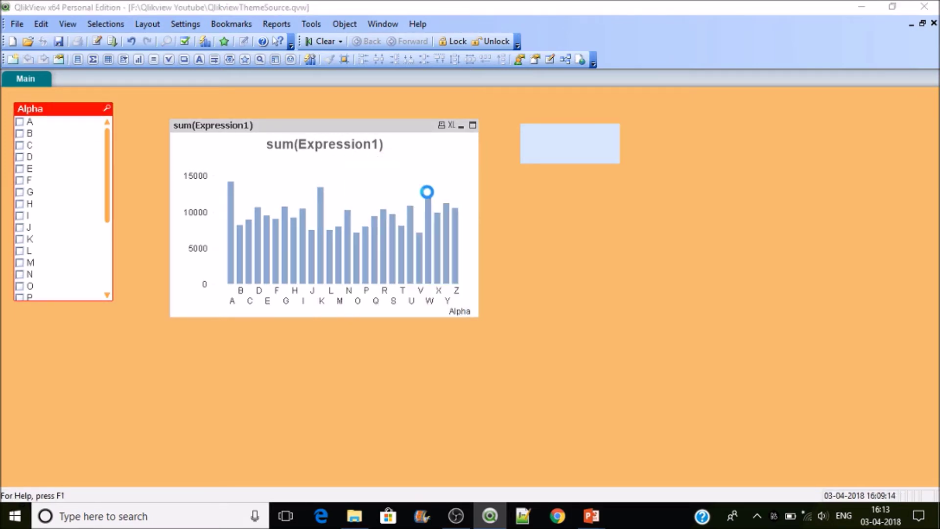
{"action": "left_click", "coordinate": [280, 84]}
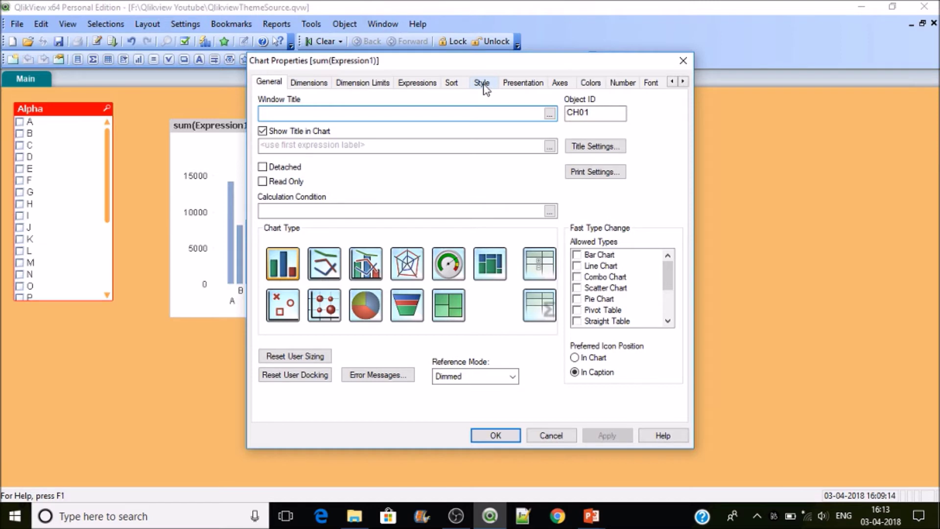
{"action": "left_click", "coordinate": [539, 84]}
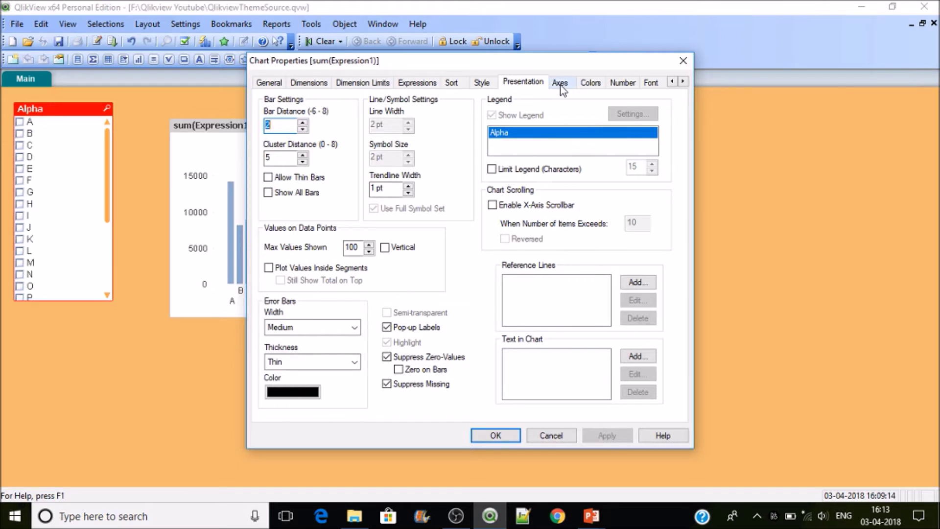
{"action": "left_click", "coordinate": [561, 85]}
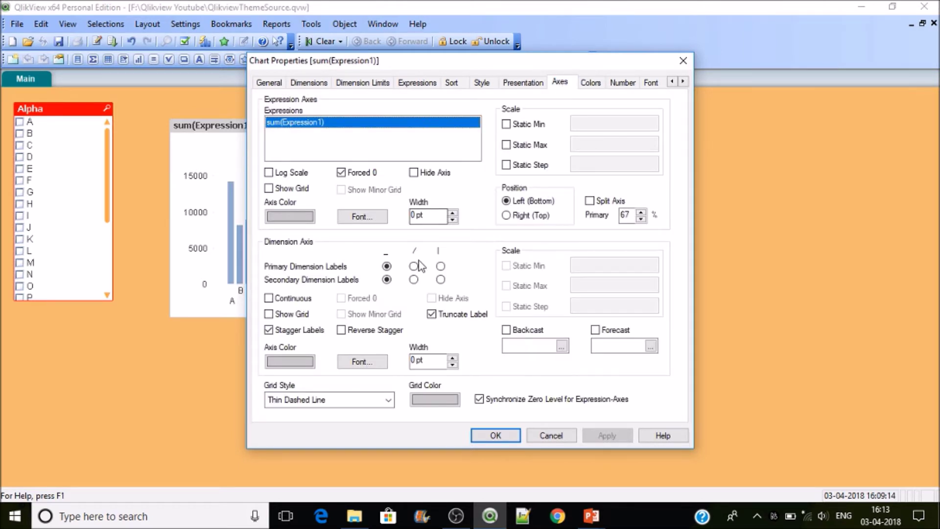
{"action": "left_click", "coordinate": [413, 266]}
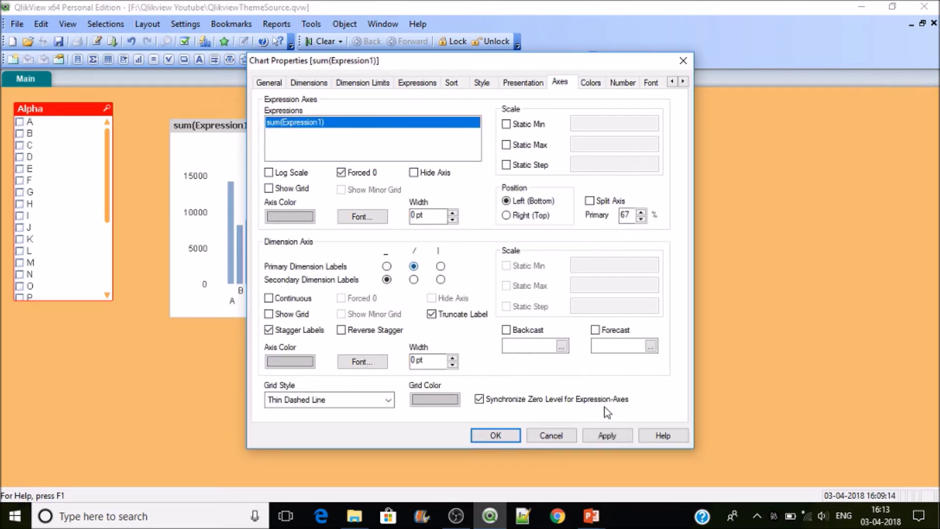
{"action": "left_click", "coordinate": [606, 435]}
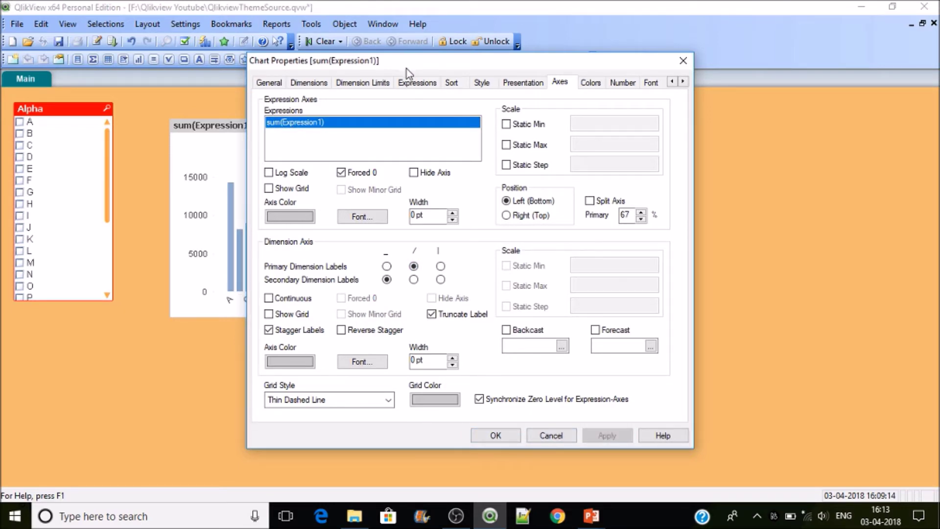
Step: Turn on Multicolored and Persistent Colors for the chart's bars, applying each change
{"action": "left_click_drag", "start_coordinate": [406, 68], "coordinate": [504, 53]}
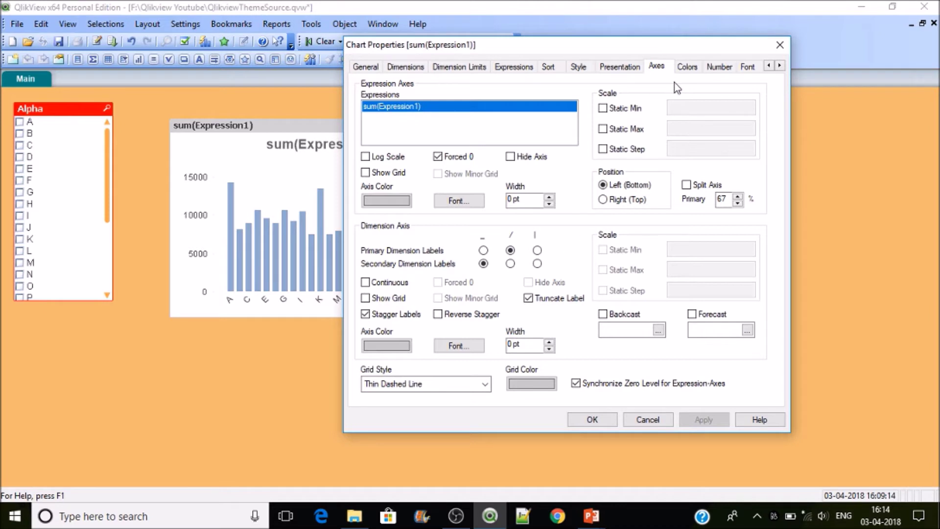
{"action": "left_click", "coordinate": [688, 68]}
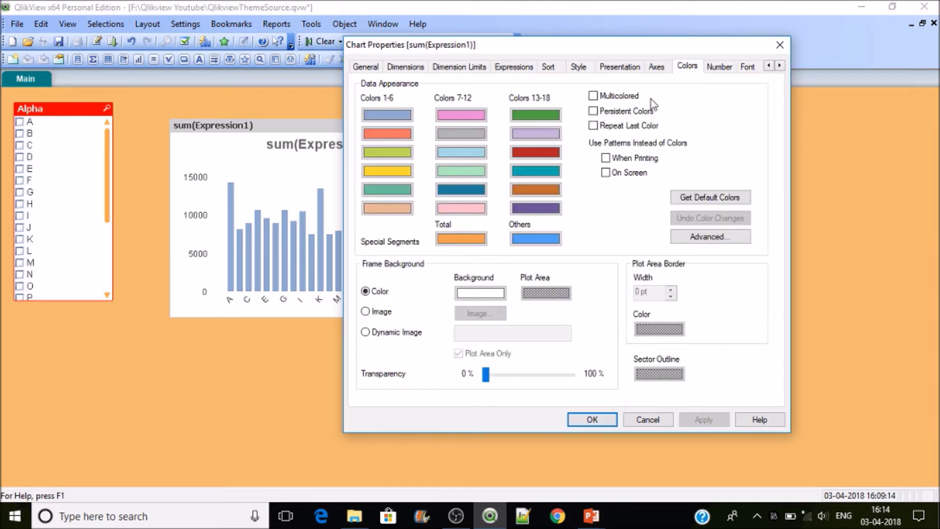
{"action": "left_click", "coordinate": [624, 98]}
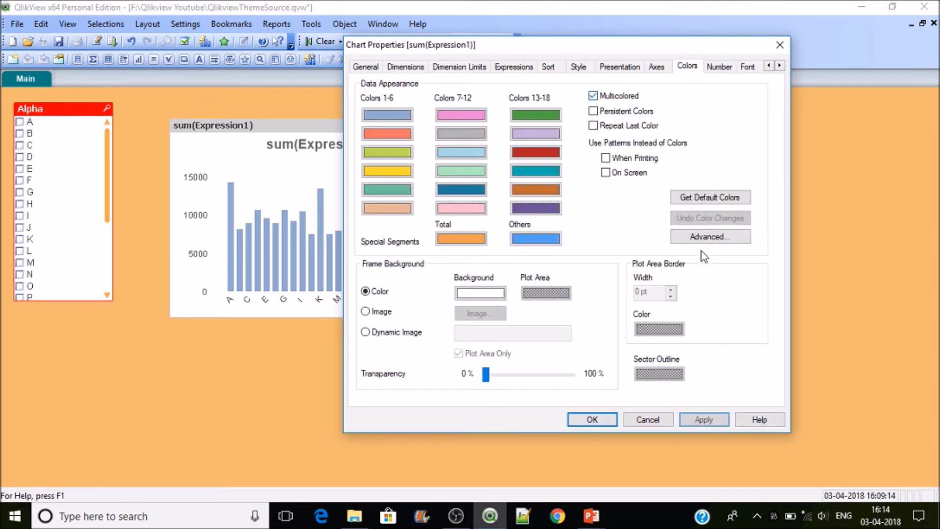
{"action": "left_click", "coordinate": [703, 419]}
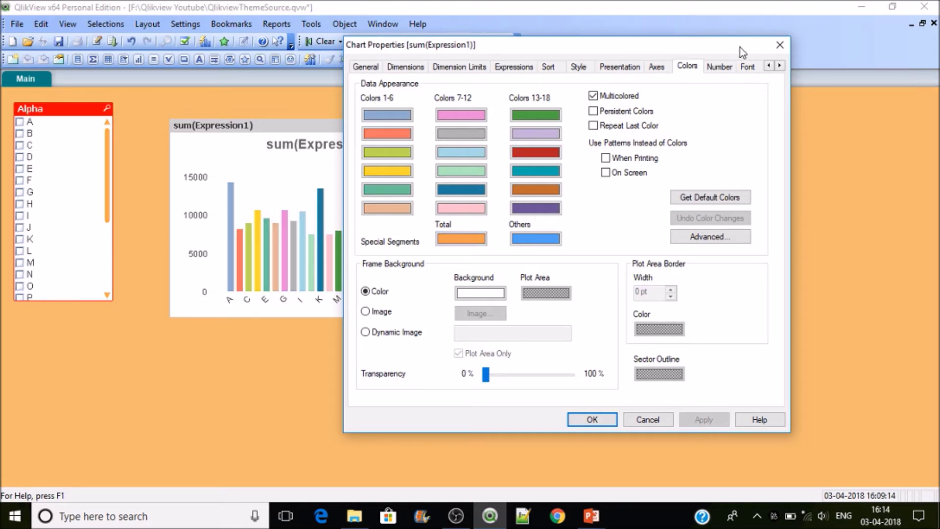
{"action": "left_click", "coordinate": [608, 112]}
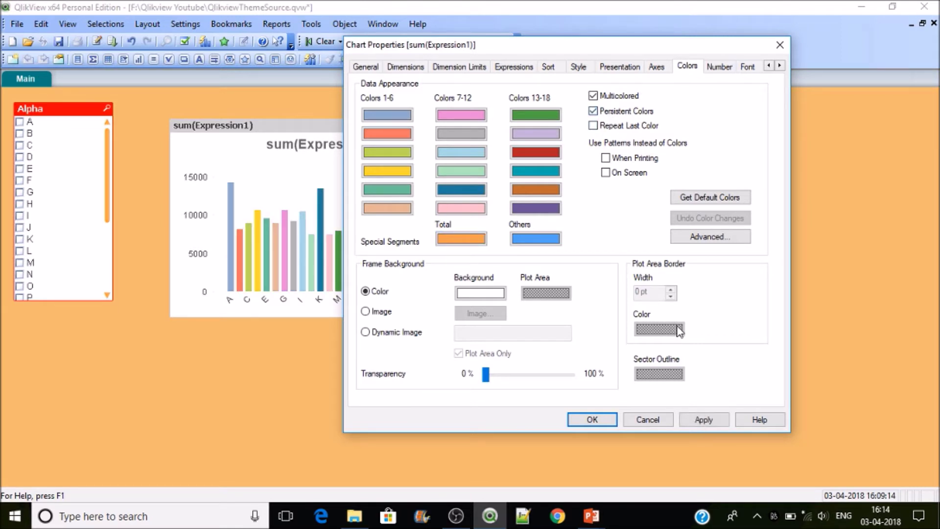
{"action": "left_click", "coordinate": [715, 420]}
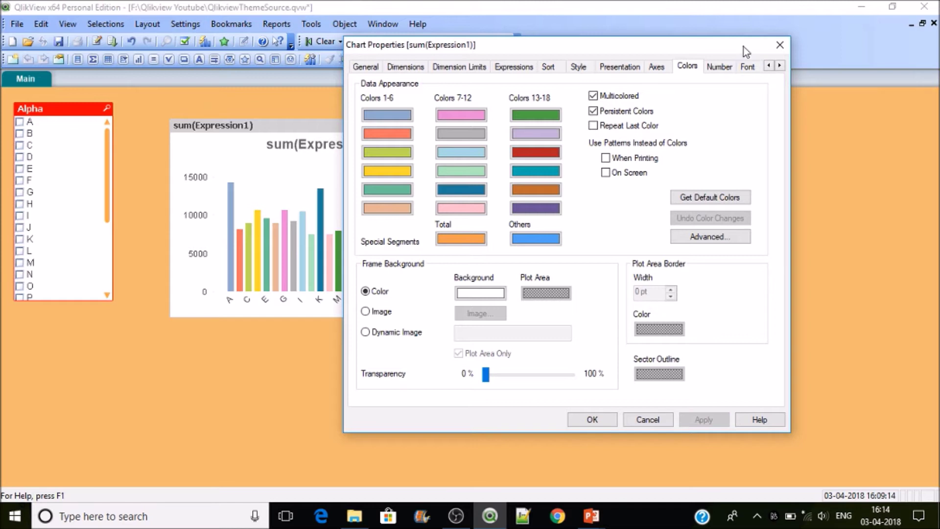
Step: Set the chart's scrollbar width to 12 pt, check its caption settings and confirm the chart properties
{"action": "left_click", "coordinate": [747, 67]}
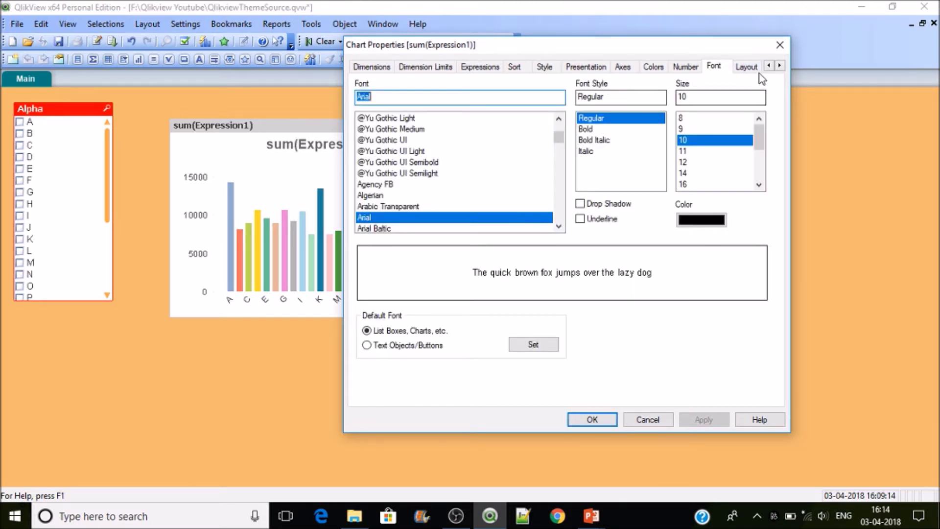
{"action": "left_click", "coordinate": [746, 66]}
{"action": "left_click", "coordinate": [717, 322]}
{"action": "left_click", "coordinate": [718, 322]}
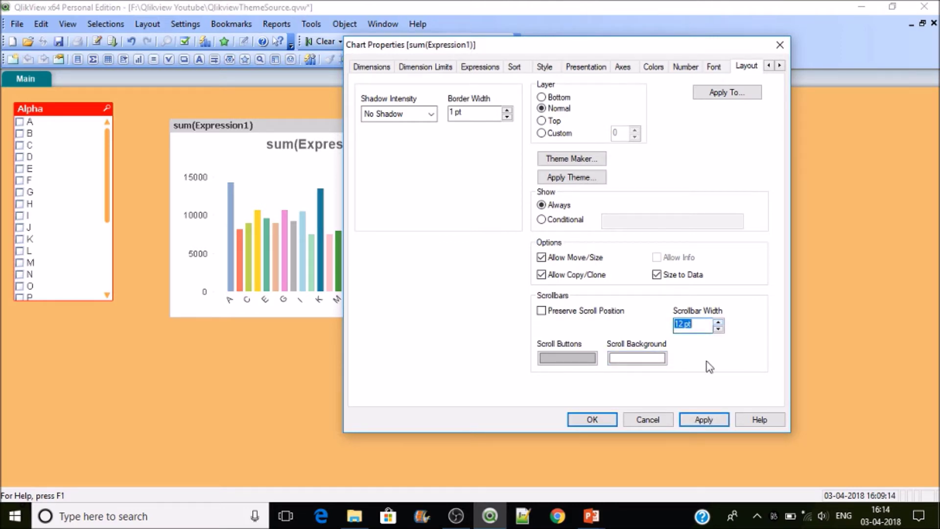
{"action": "left_click", "coordinate": [779, 66]}
{"action": "left_click", "coordinate": [742, 68]}
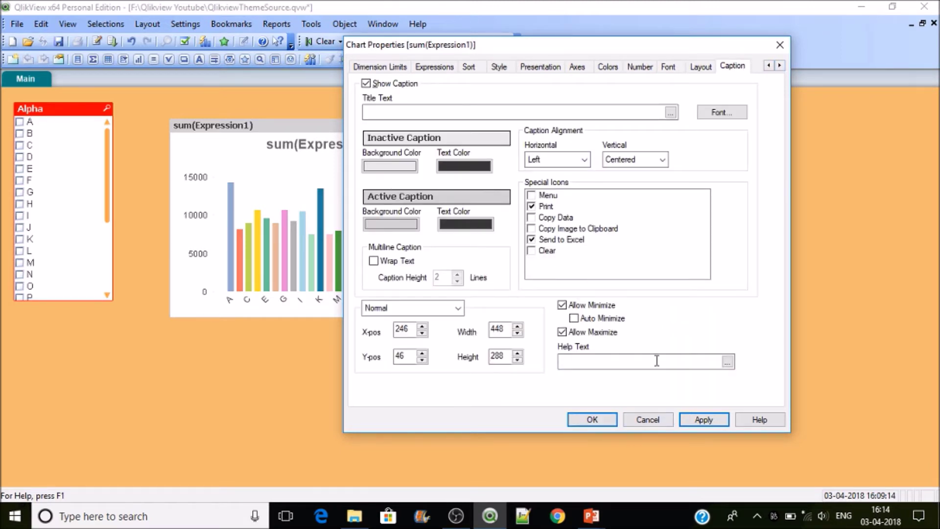
{"action": "left_click", "coordinate": [613, 422]}
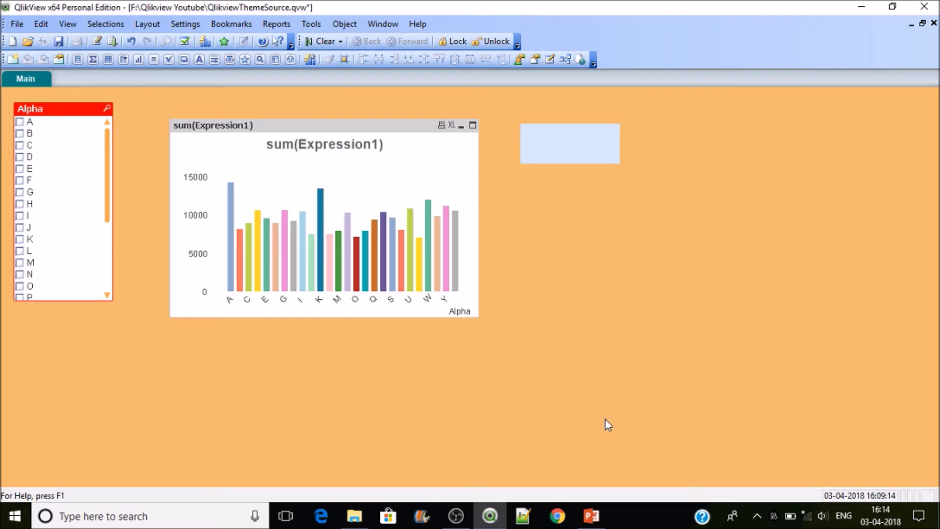
Step: Copy the Alpha list box's caption formatting onto the sum(Expression1) chart with the Format Painter
{"action": "left_click", "coordinate": [72, 112]}
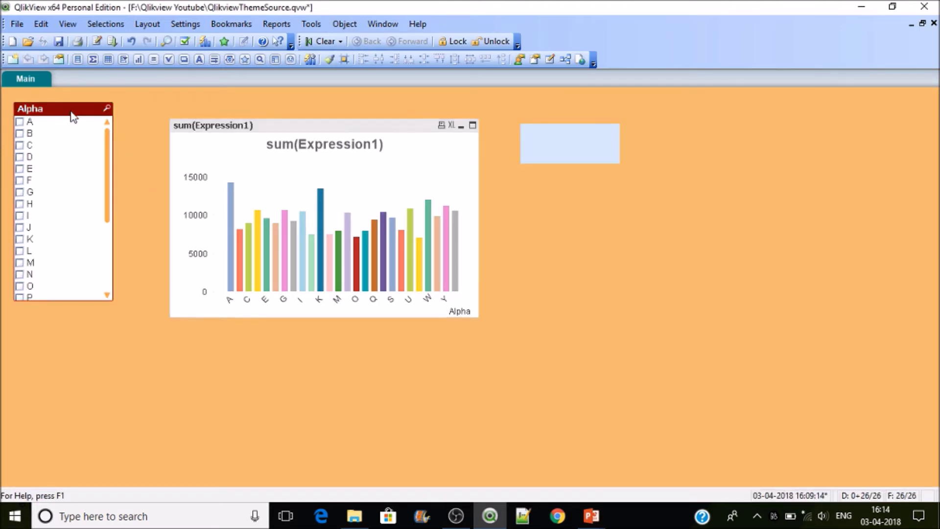
{"action": "left_click", "coordinate": [329, 59]}
{"action": "left_click", "coordinate": [358, 131]}
Step: Check the sum(Expression1) chart's caption and scrollbar layout settings, then close its properties
{"action": "right_click", "coordinate": [357, 132]}
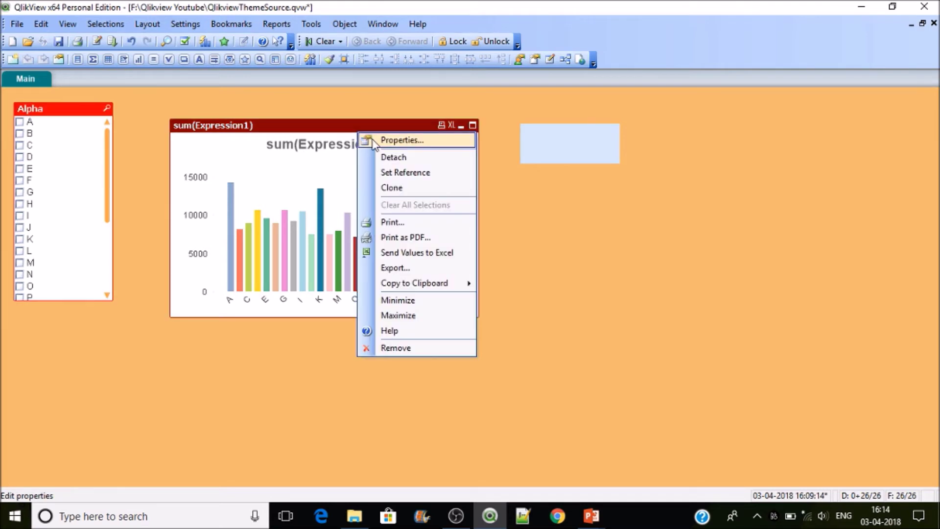
{"action": "left_click", "coordinate": [376, 140]}
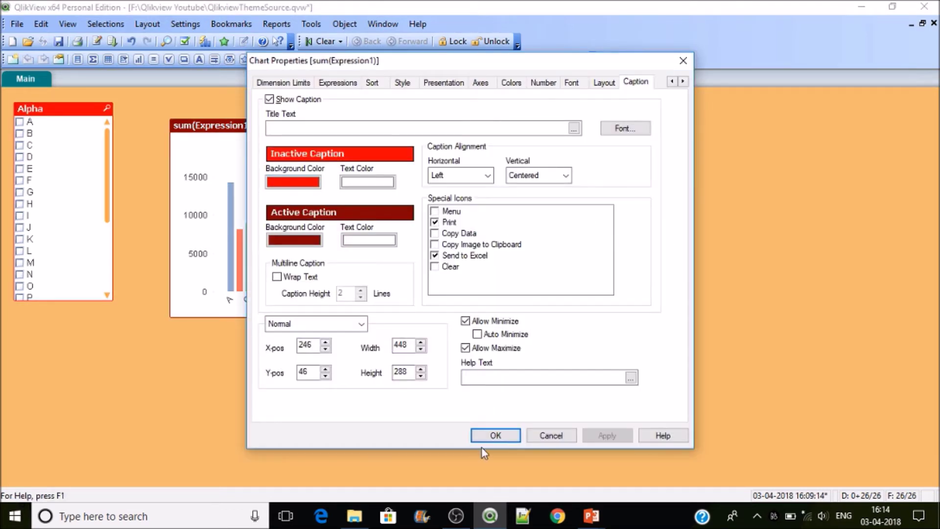
{"action": "left_click", "coordinate": [604, 84]}
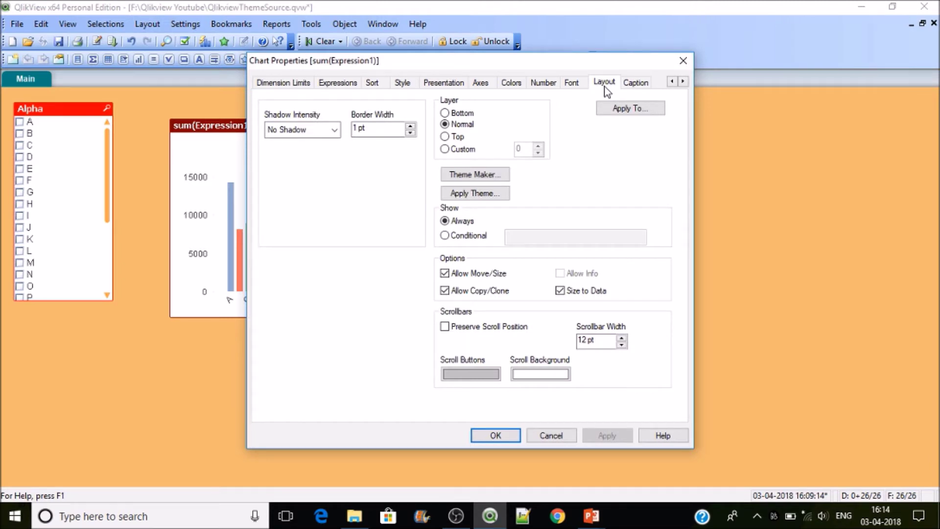
{"action": "left_click", "coordinate": [505, 437]}
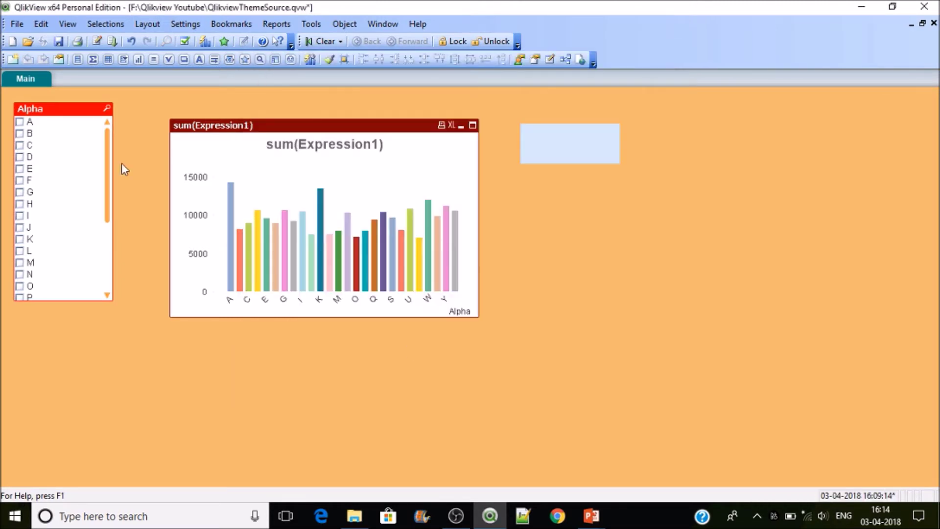
Step: Copy the orange scroll button color from the Alpha list box's layout settings and close its properties
{"action": "right_click", "coordinate": [63, 154]}
{"action": "left_click", "coordinate": [98, 154]}
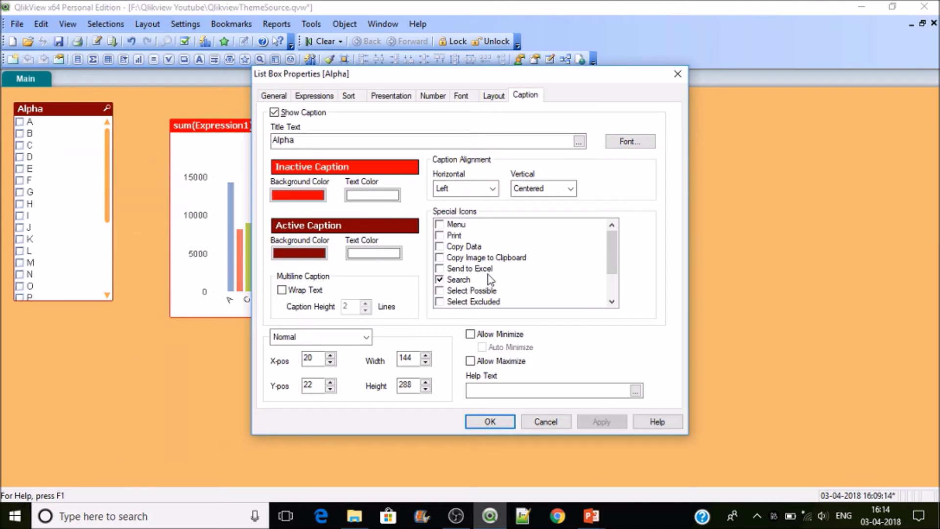
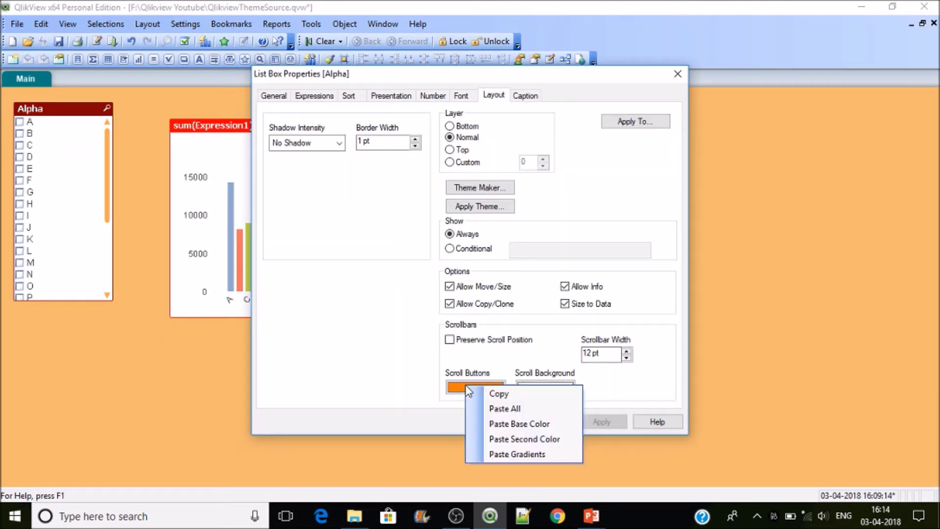
{"action": "left_click", "coordinate": [482, 392]}
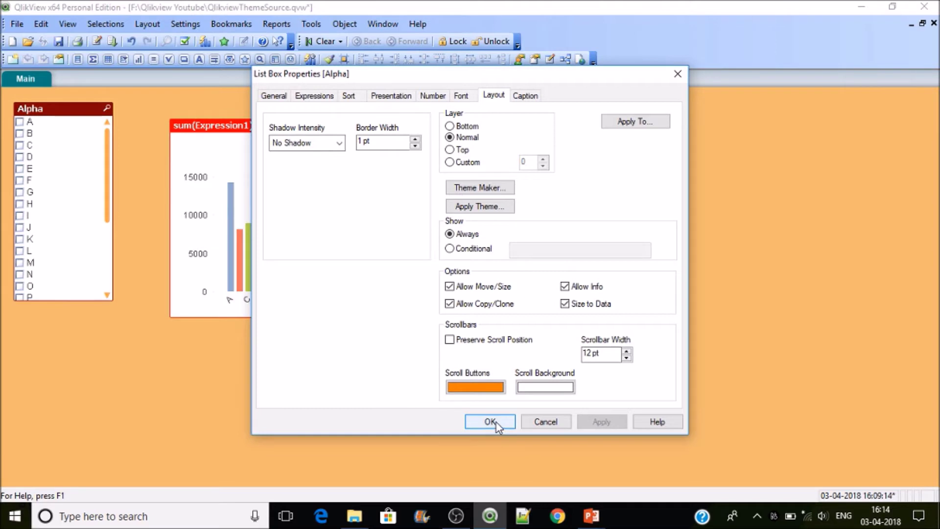
{"action": "left_click", "coordinate": [496, 422]}
{"action": "right_click", "coordinate": [78, 128]}
{"action": "left_click", "coordinate": [92, 137]}
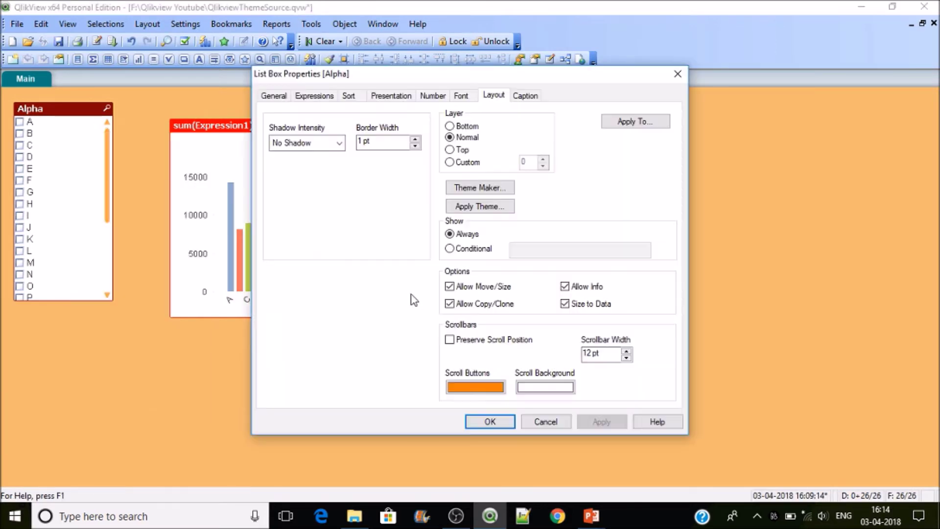
{"action": "right_click", "coordinate": [488, 389]}
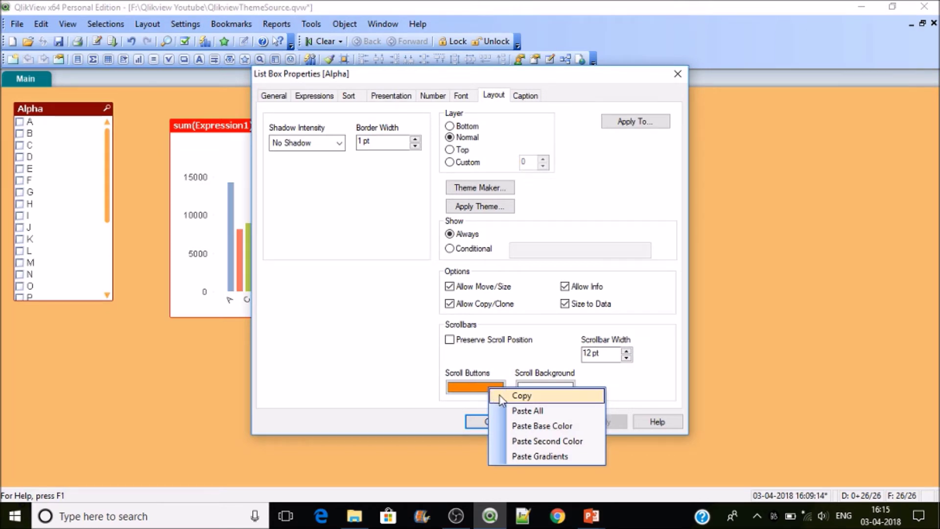
{"action": "left_click", "coordinate": [519, 395]}
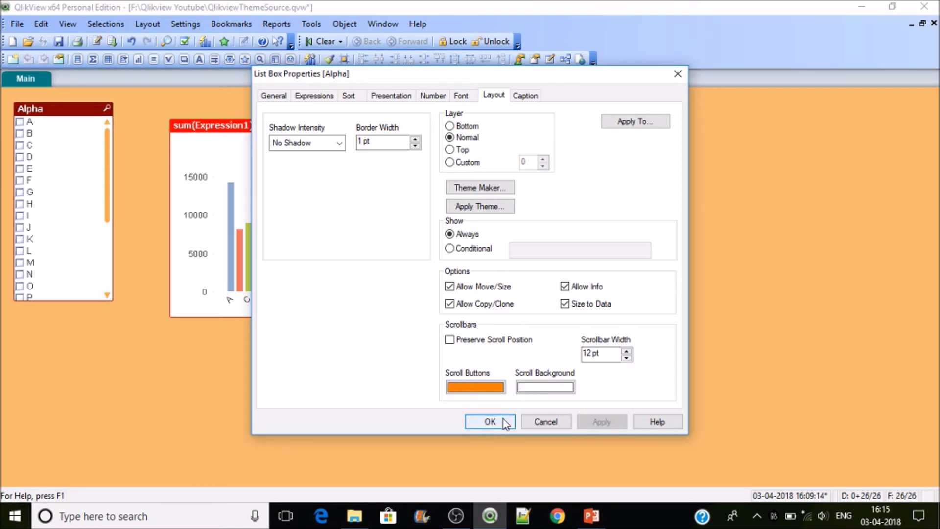
{"action": "left_click", "coordinate": [505, 423]}
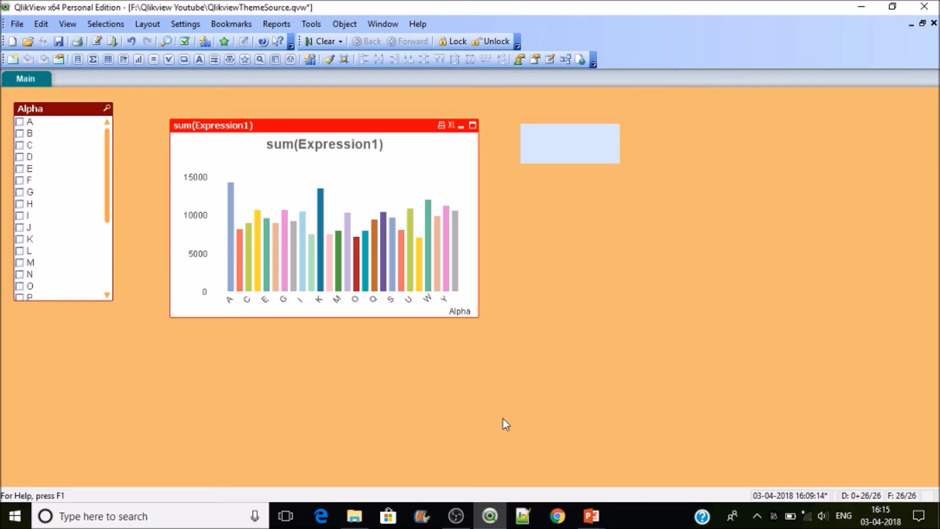
Step: Paste the copied color with Paste All onto the sum(Expression1) chart's scroll buttons, apply it and confirm the properties
{"action": "right_click", "coordinate": [438, 203]}
{"action": "left_click", "coordinate": [445, 212]}
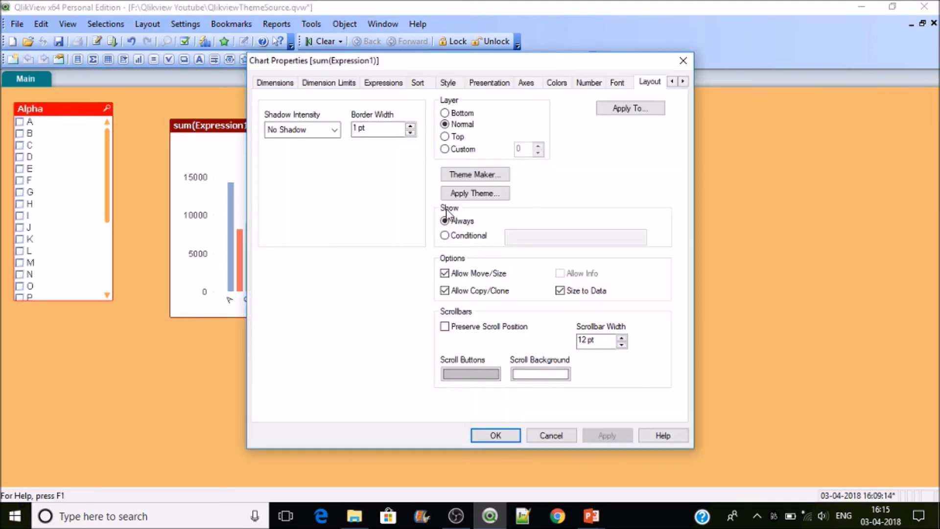
{"action": "right_click", "coordinate": [492, 375]}
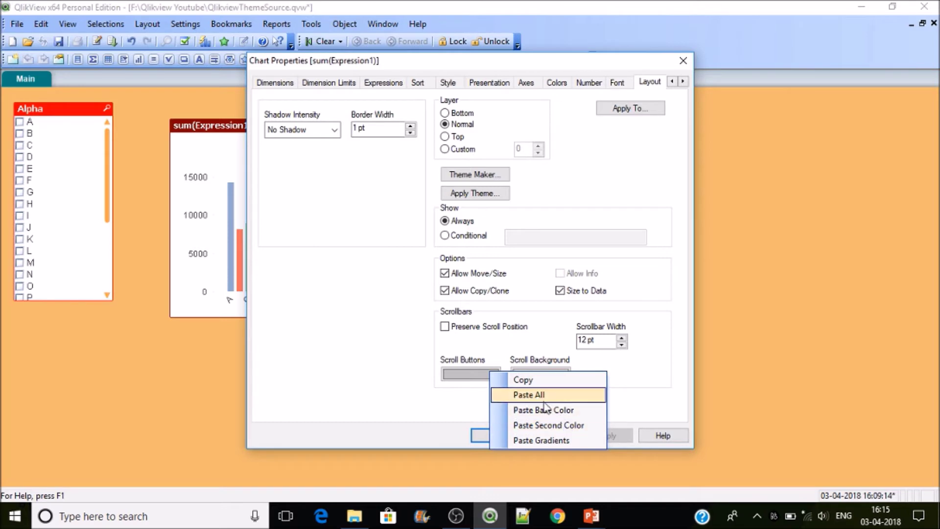
{"action": "left_click", "coordinate": [529, 394]}
{"action": "left_click", "coordinate": [608, 435]}
{"action": "left_click", "coordinate": [495, 435]}
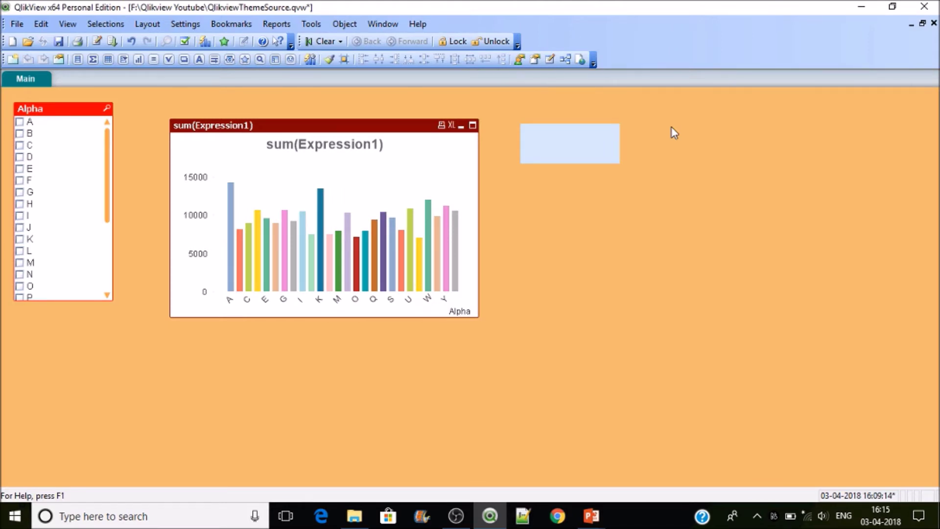
Step: Set the text object's background to a solid teal with red 0, green 128 and blue 128
{"action": "key", "text": "alt+Return"}
{"action": "left_click", "coordinate": [355, 307]}
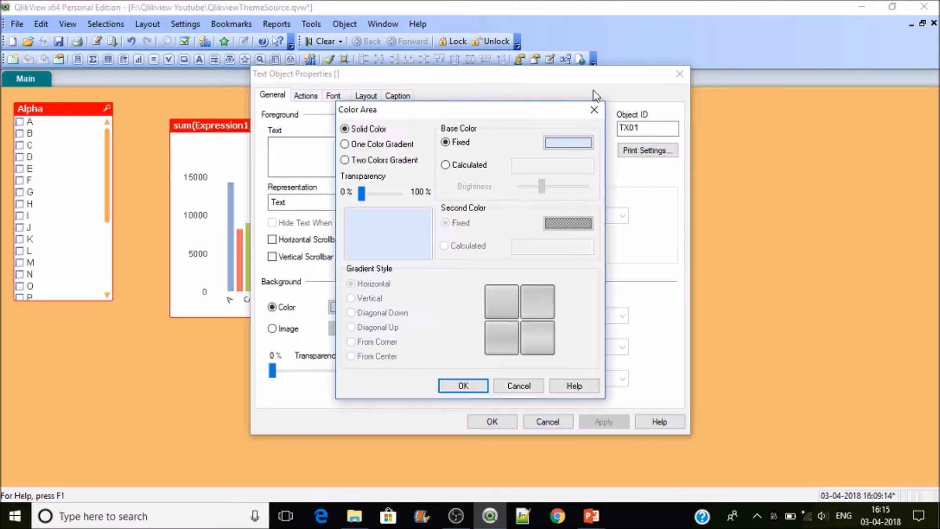
{"action": "left_click", "coordinate": [567, 143]}
{"action": "left_click", "coordinate": [399, 210]}
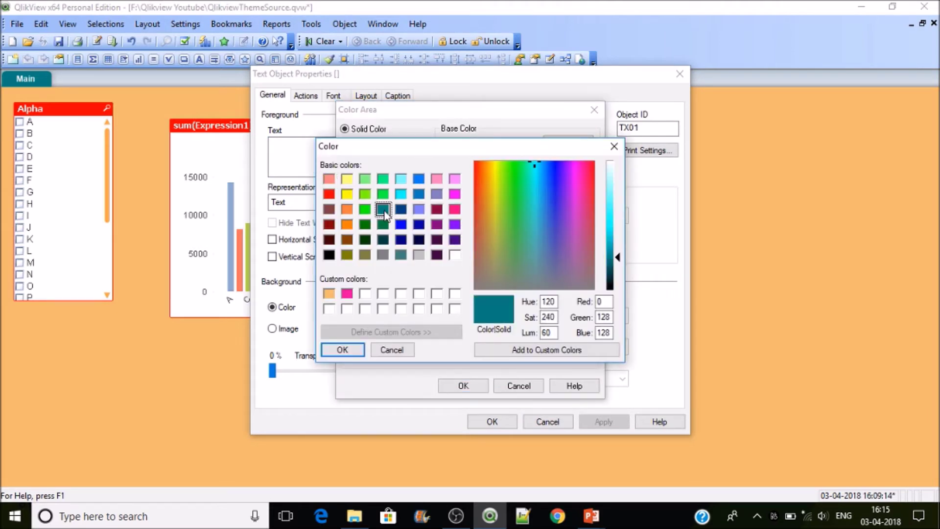
{"action": "left_click", "coordinate": [343, 349]}
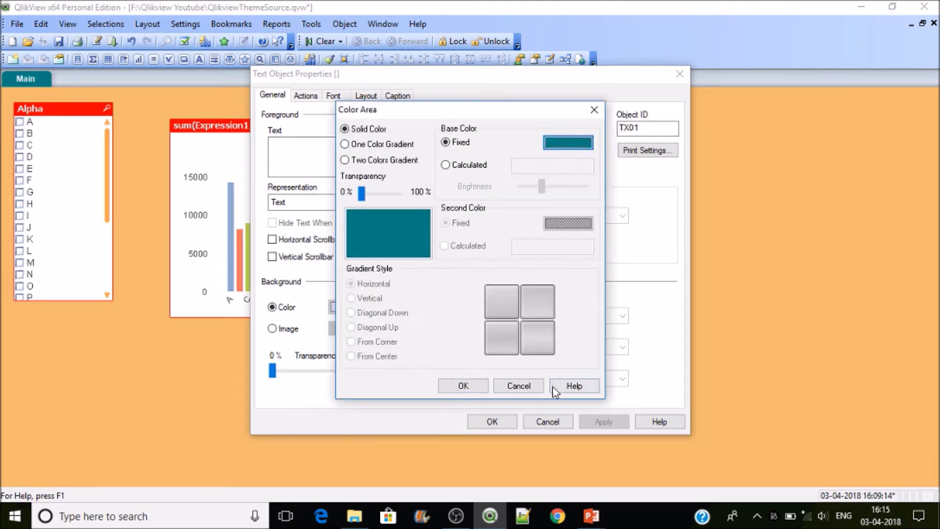
{"action": "left_click", "coordinate": [479, 390]}
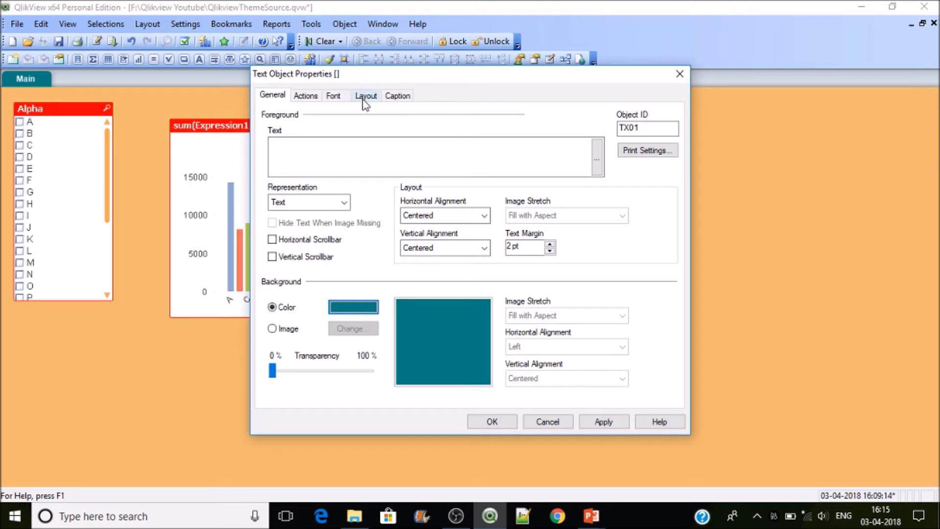
Step: Set the text object's font to size 10 in white, apply the change and confirm the properties
{"action": "left_click", "coordinate": [334, 96]}
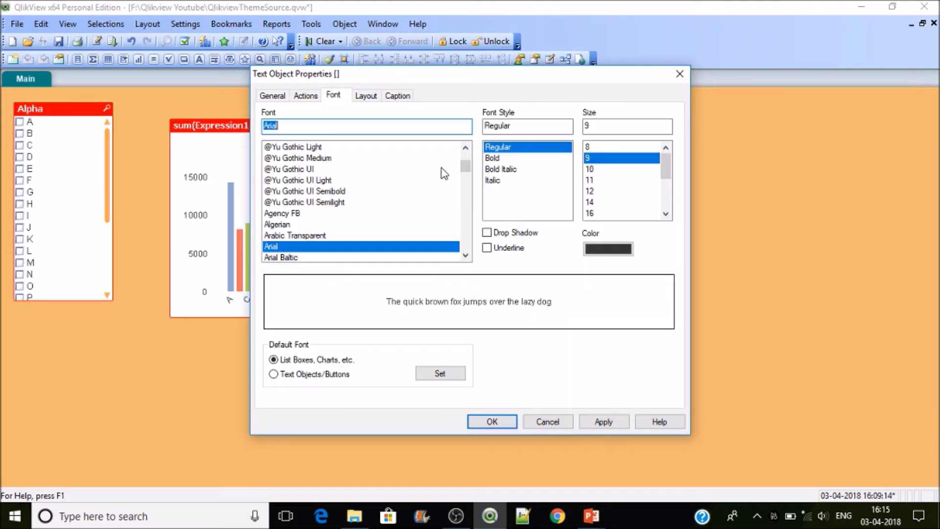
{"action": "left_click", "coordinate": [592, 168]}
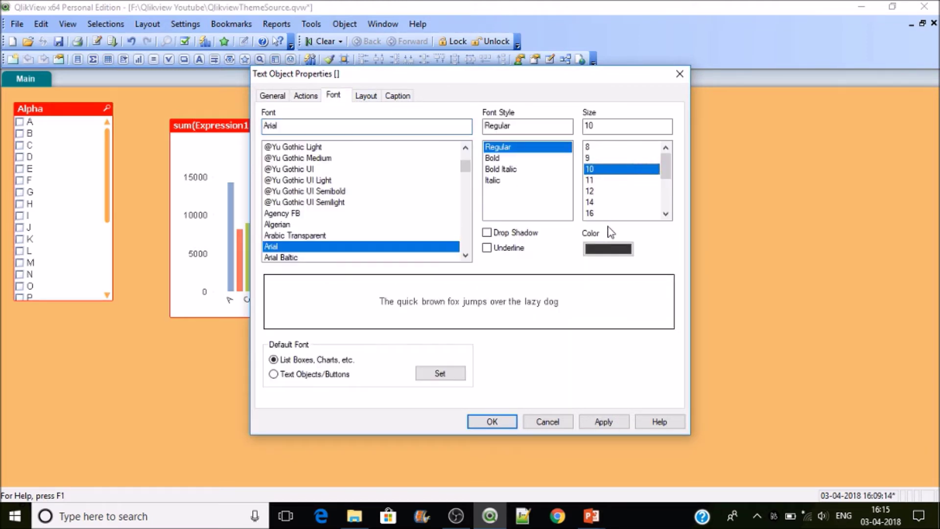
{"action": "left_click", "coordinate": [608, 250]}
{"action": "left_click", "coordinate": [558, 142]}
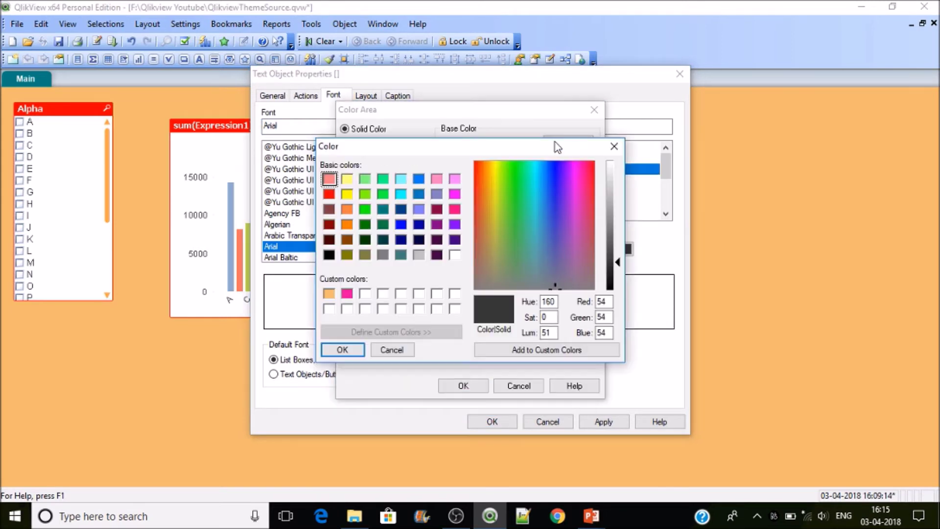
{"action": "left_click", "coordinate": [364, 293]}
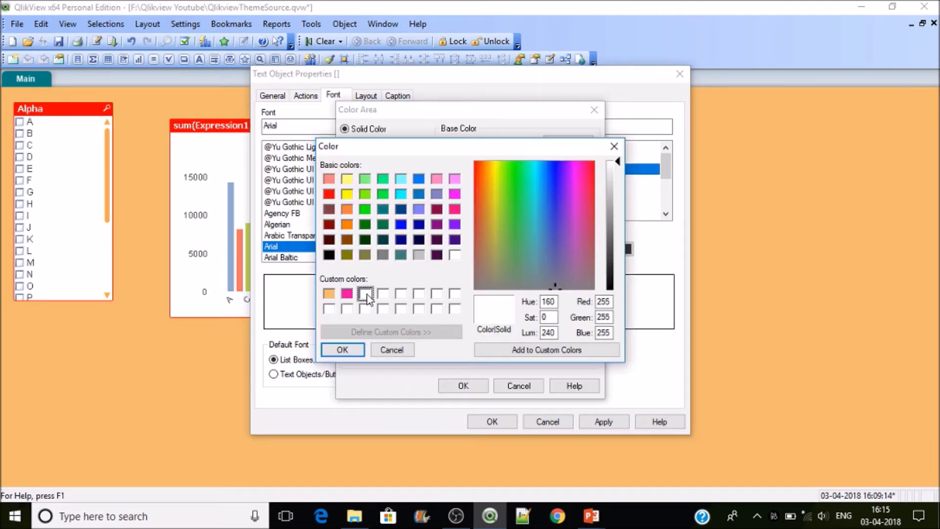
{"action": "left_click", "coordinate": [342, 350]}
{"action": "left_click", "coordinate": [462, 386]}
{"action": "left_click", "coordinate": [606, 421]}
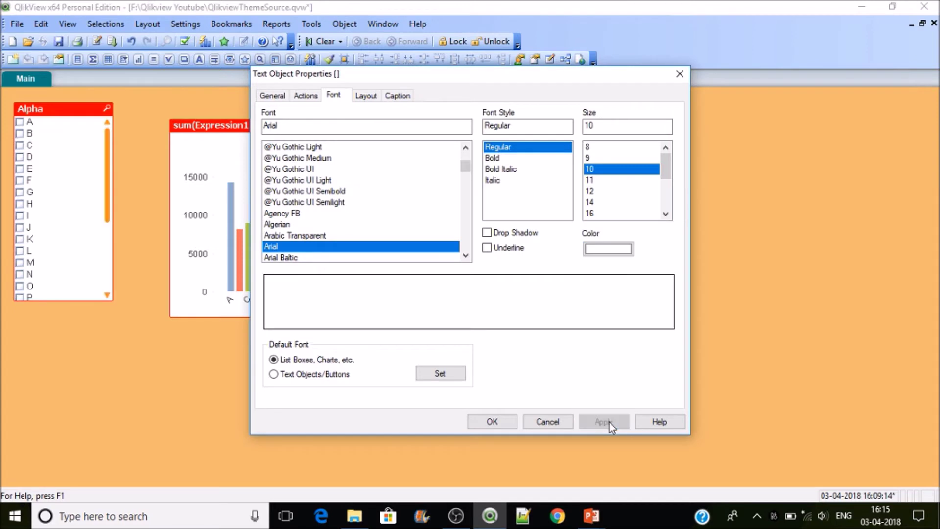
{"action": "left_click", "coordinate": [485, 424]}
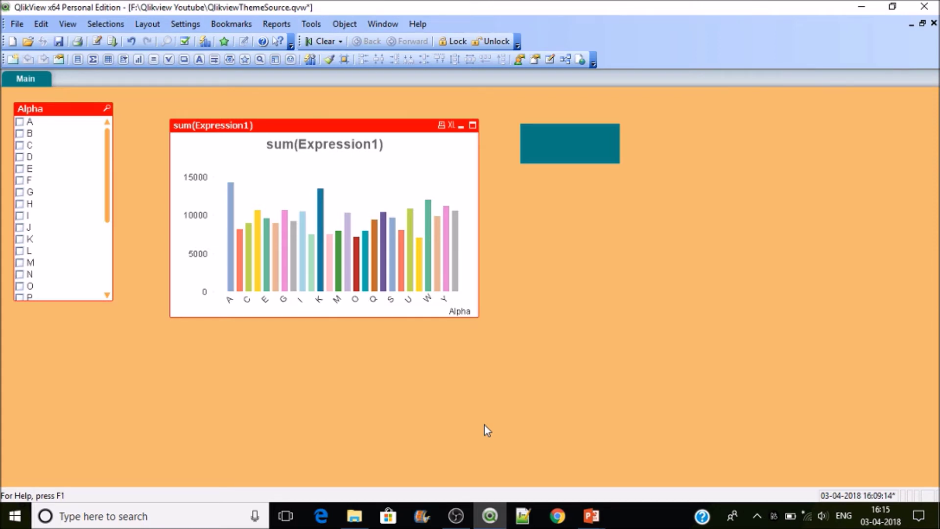
Step: Align the tops of the list box, chart and text object, saving the document before and after
{"action": "key", "text": "ctrl+s"}
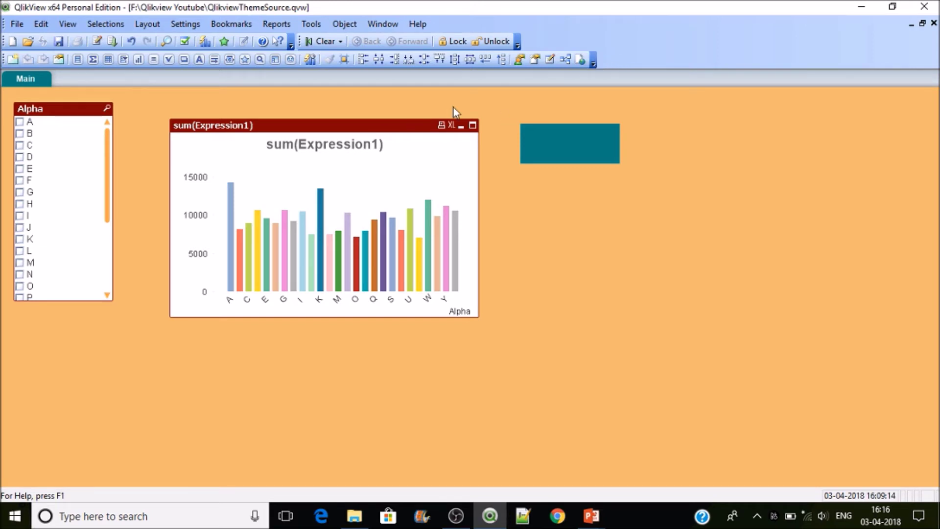
{"action": "left_click", "coordinate": [440, 61]}
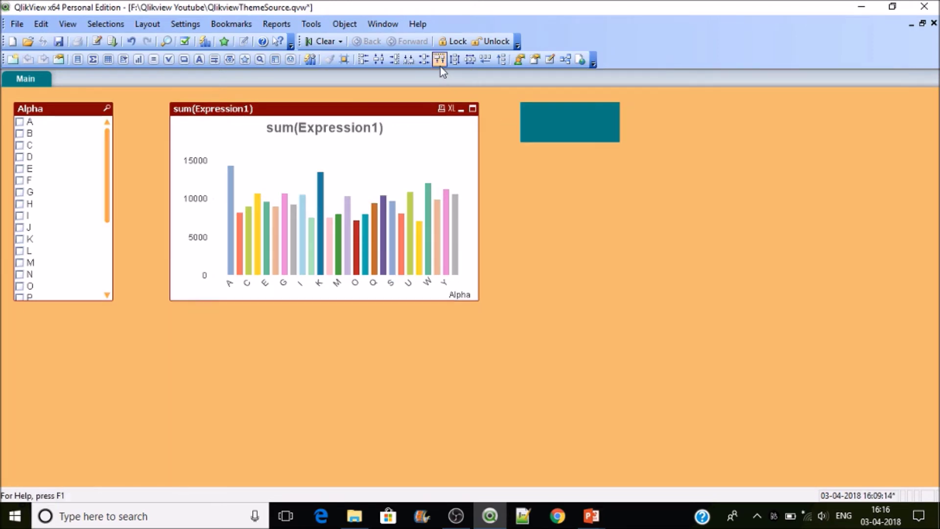
{"action": "left_click", "coordinate": [580, 243]}
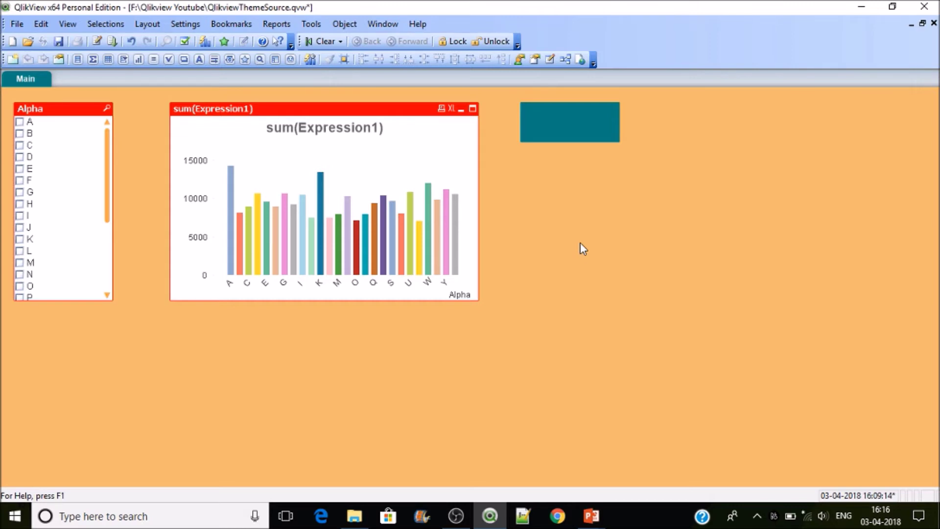
{"action": "key", "text": "ctrl+s"}
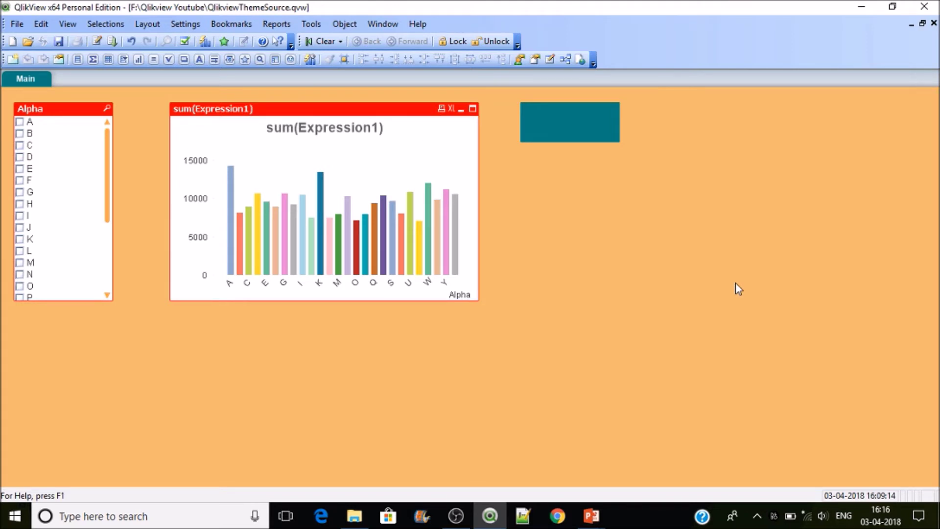
Step: Start the Theme Maker Wizard and create a new theme without a template, saved as QlikGeek in the Themes folder
{"action": "left_click", "coordinate": [316, 27]}
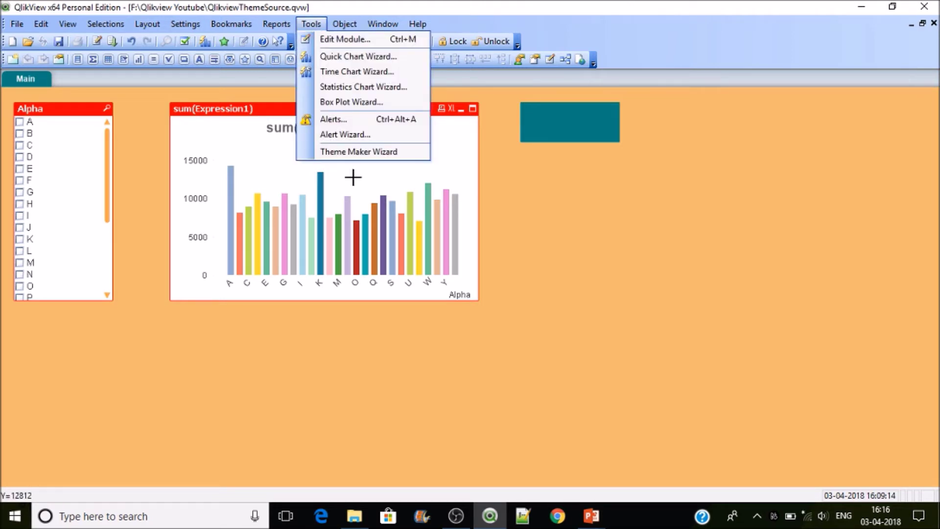
{"action": "left_click", "coordinate": [368, 157]}
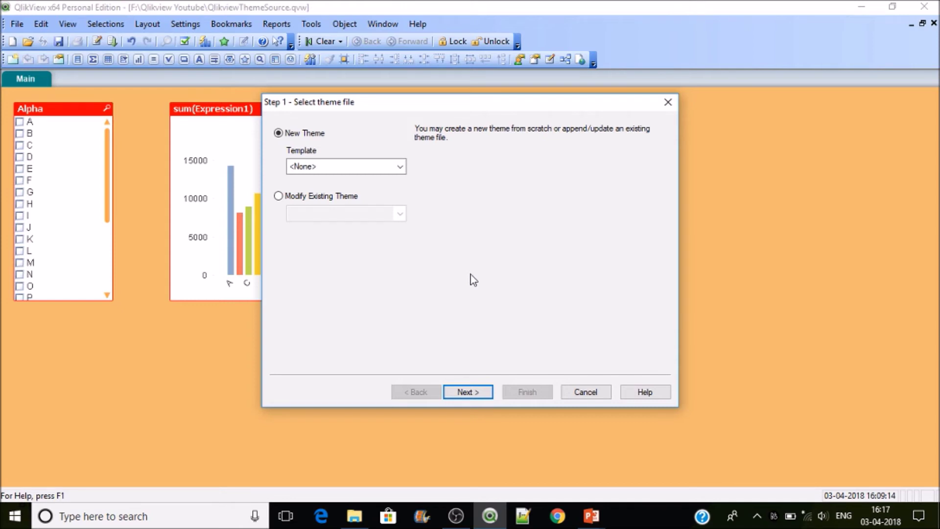
{"action": "left_click", "coordinate": [343, 172]}
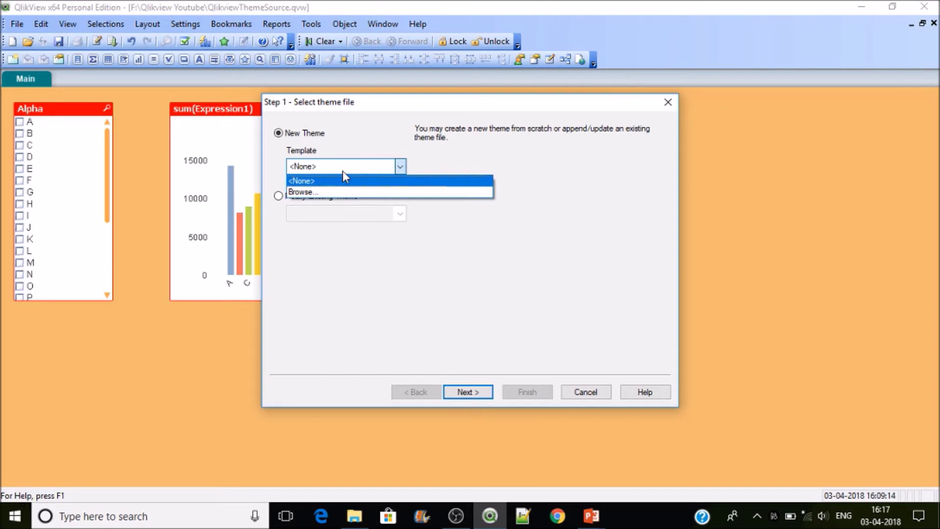
{"action": "left_click", "coordinate": [343, 172]}
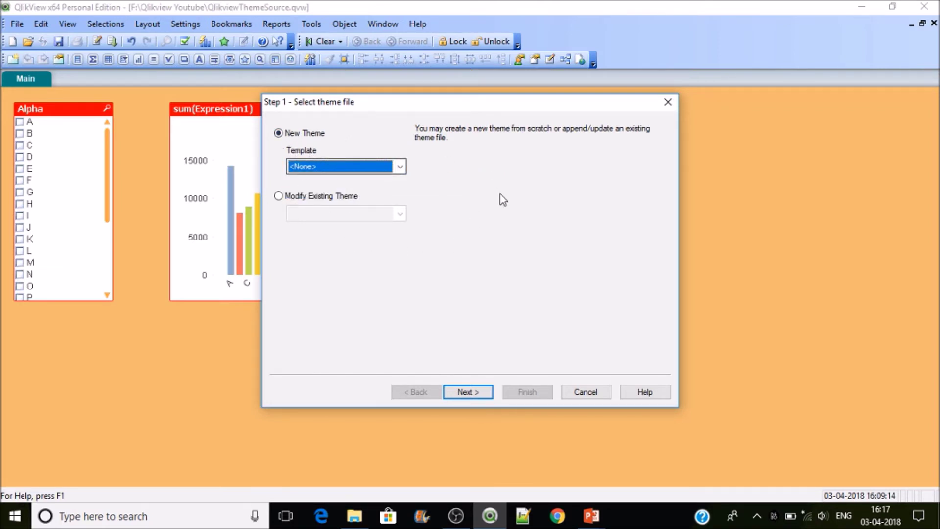
{"action": "left_click", "coordinate": [482, 393]}
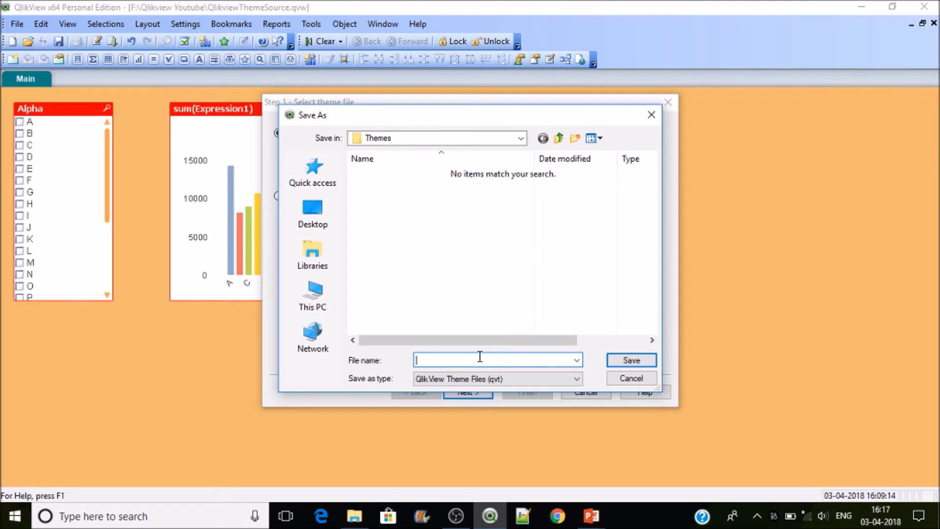
{"action": "type", "text": "QlikGeek"}
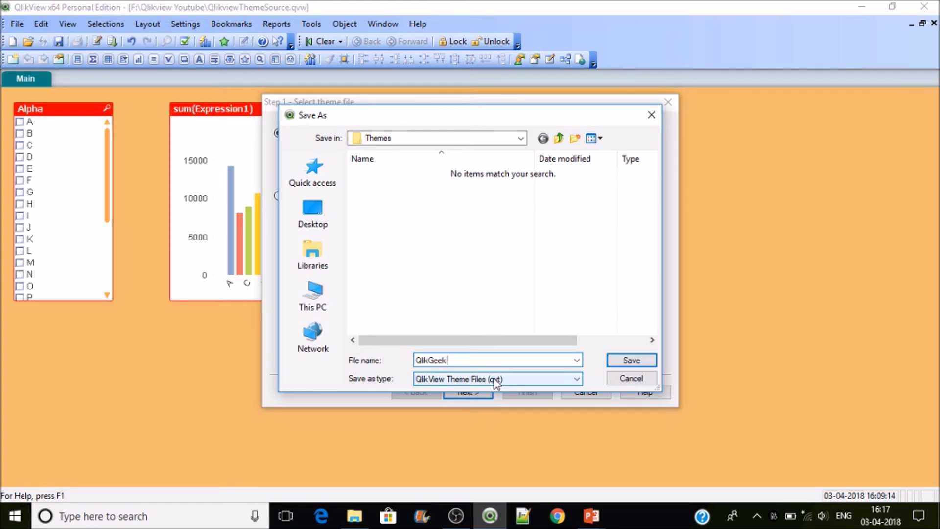
{"action": "left_click", "coordinate": [628, 361]}
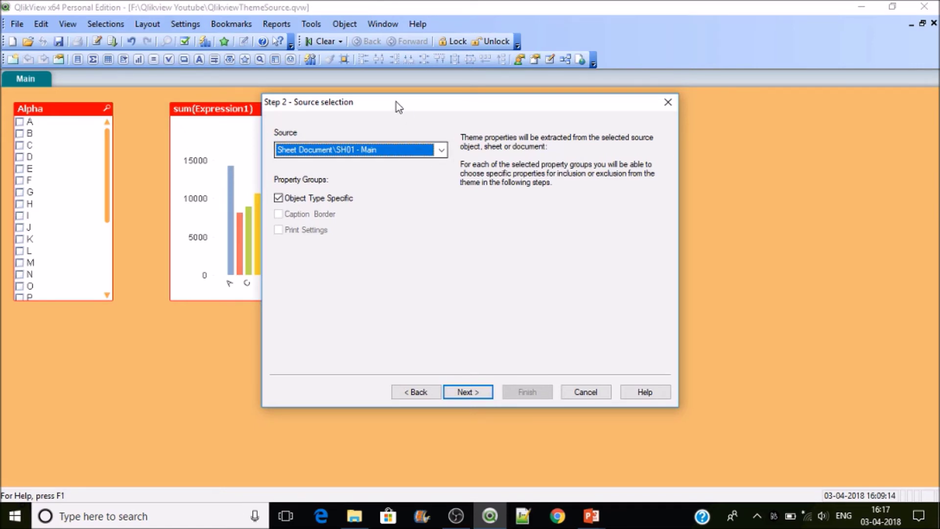
Step: Extract the Main sheet's background and sheet tab properties into the theme, make it this document's default theme and finish the wizard
{"action": "left_click_drag", "start_coordinate": [390, 107], "coordinate": [512, 158]}
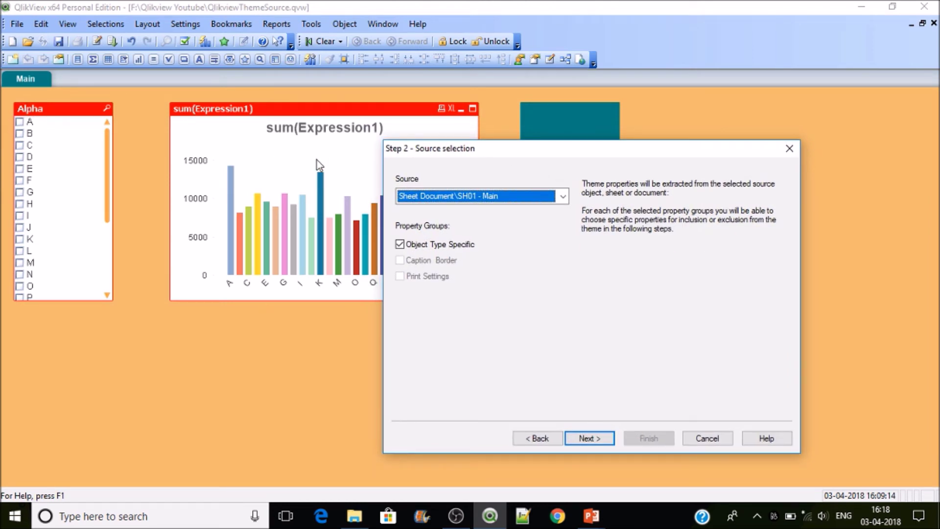
{"action": "left_click_drag", "start_coordinate": [519, 151], "coordinate": [487, 114]}
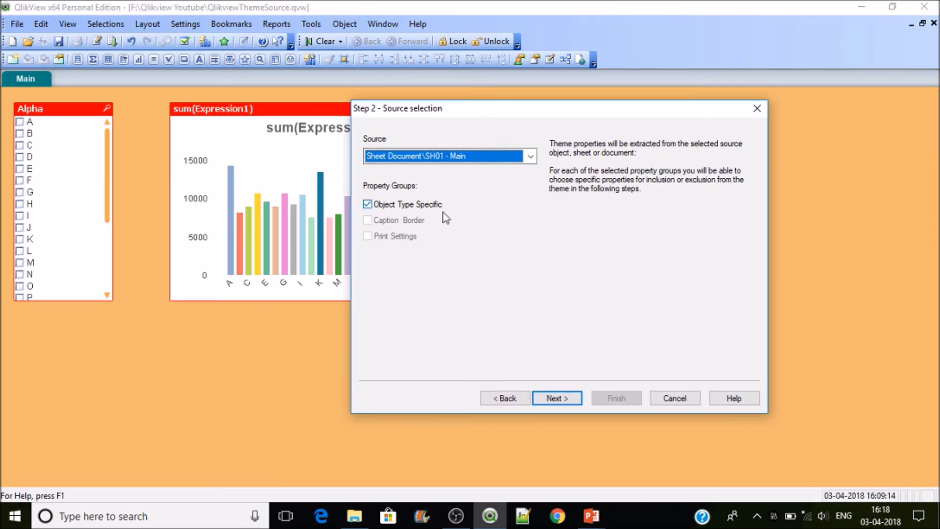
{"action": "left_click", "coordinate": [447, 161]}
{"action": "left_click", "coordinate": [448, 162]}
{"action": "left_click", "coordinate": [557, 398]}
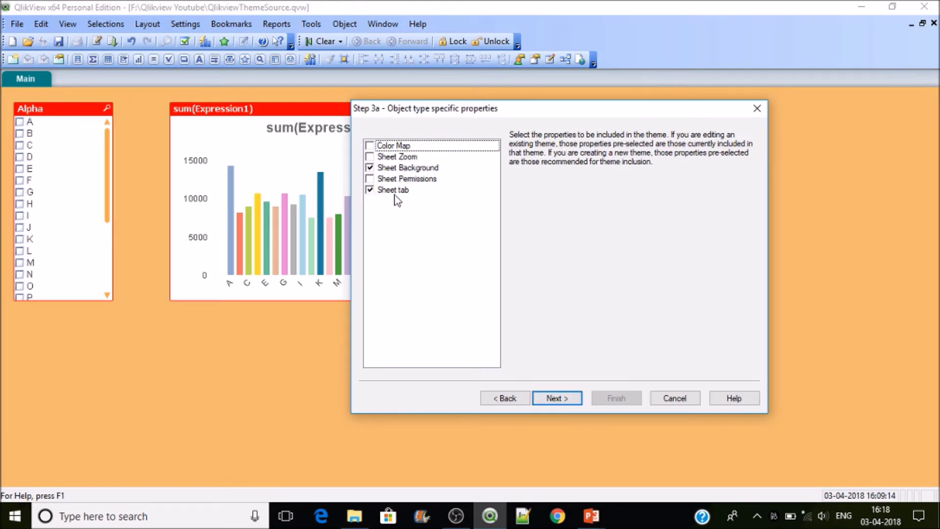
{"action": "left_click", "coordinate": [552, 400]}
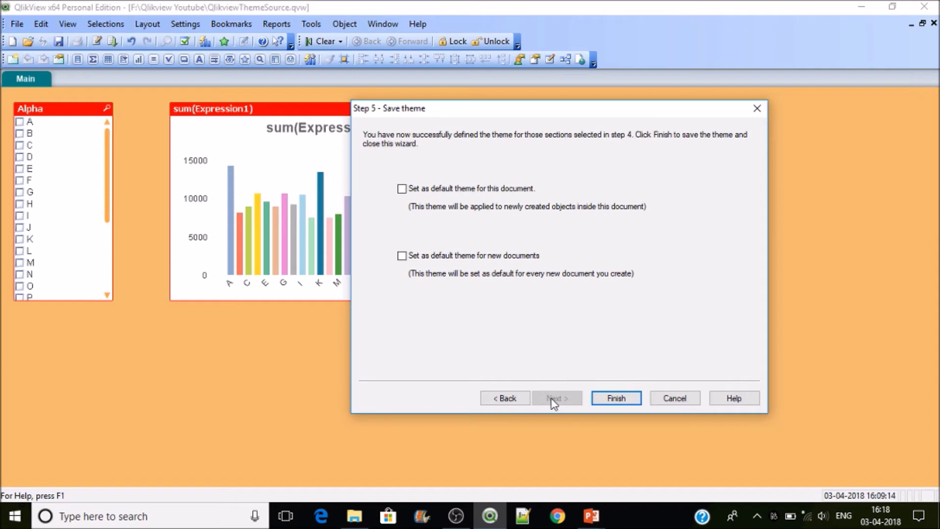
{"action": "left_click", "coordinate": [458, 194]}
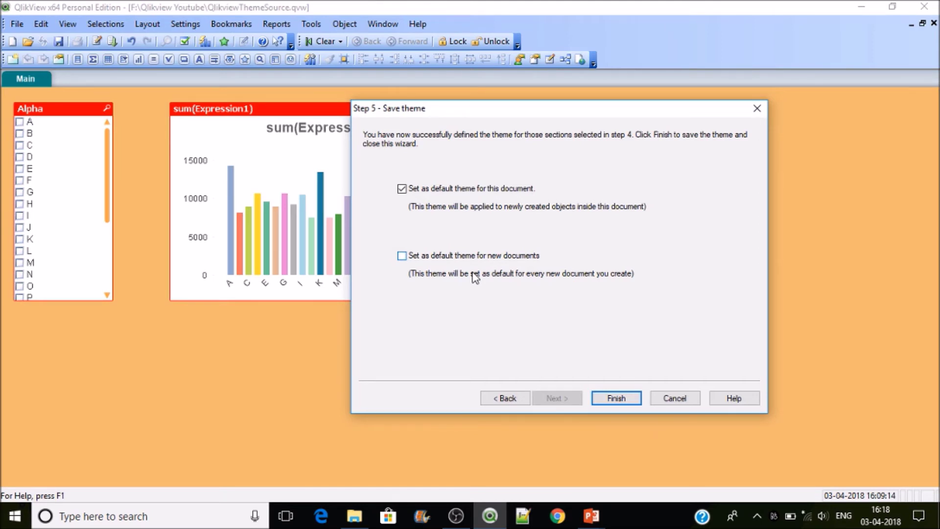
{"action": "left_click", "coordinate": [636, 398]}
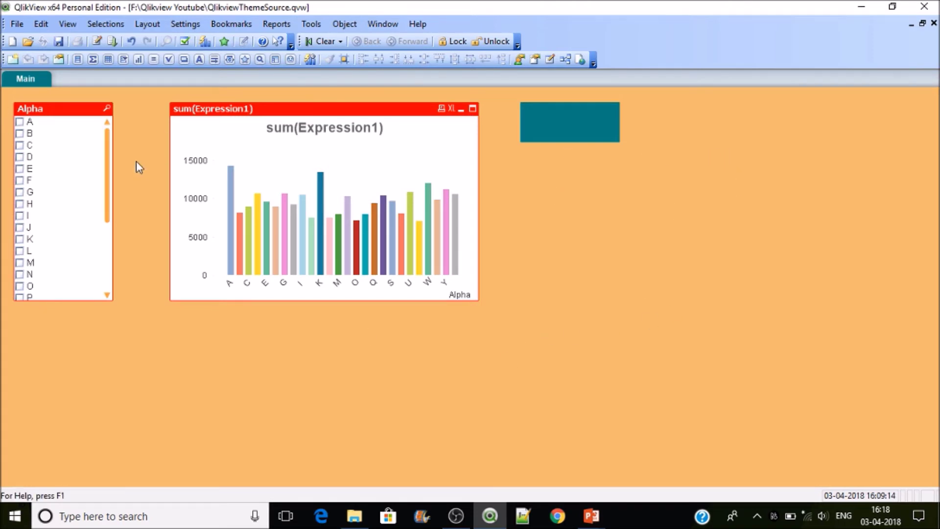
Step: Add four new sheets to the document to test the default theme
{"action": "left_click", "coordinate": [11, 60]}
{"action": "left_click", "coordinate": [11, 60]}
{"action": "left_click", "coordinate": [11, 59]}
{"action": "left_click", "coordinate": [11, 60]}
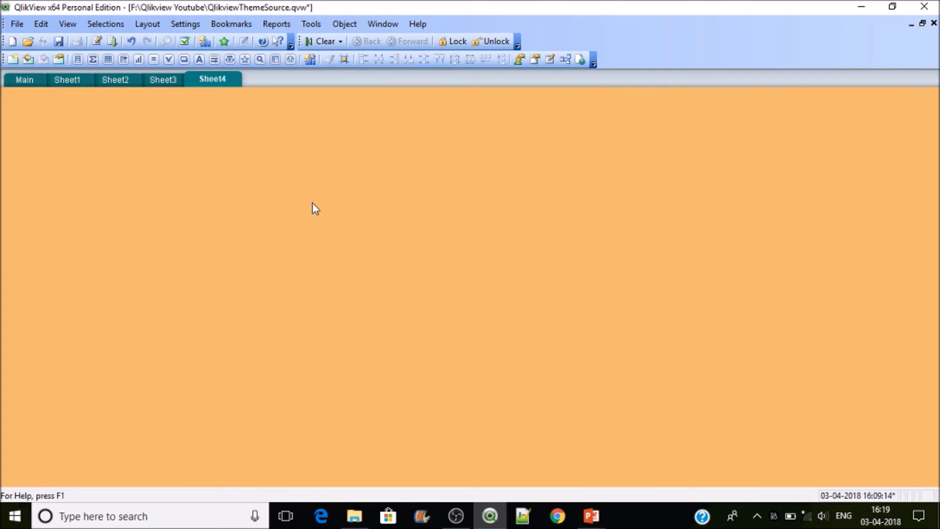
Step: Undo the four sheet additions and save the document
{"action": "key", "text": "ctrl+z"}
{"action": "key", "text": "ctrl+z"}
{"action": "key", "text": "ctrl+z"}
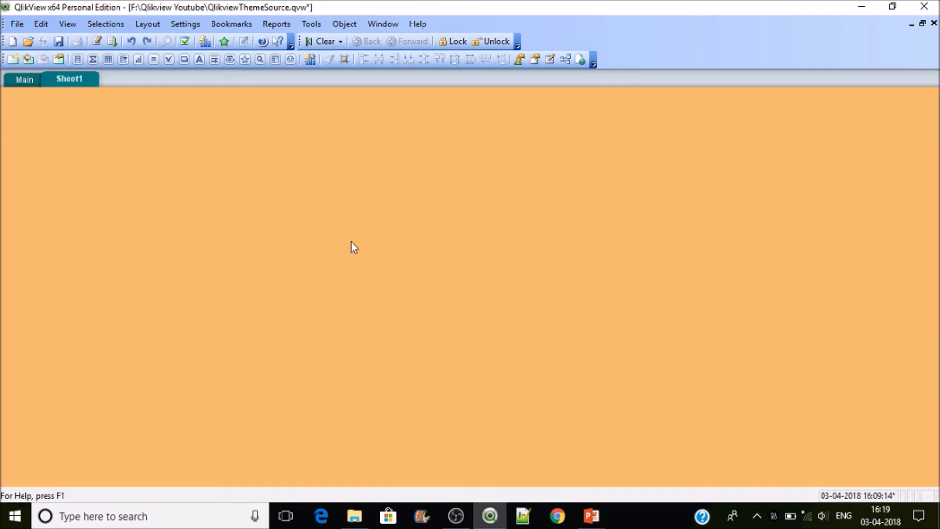
{"action": "key", "text": "ctrl+z"}
{"action": "key", "text": "ctrl+s"}
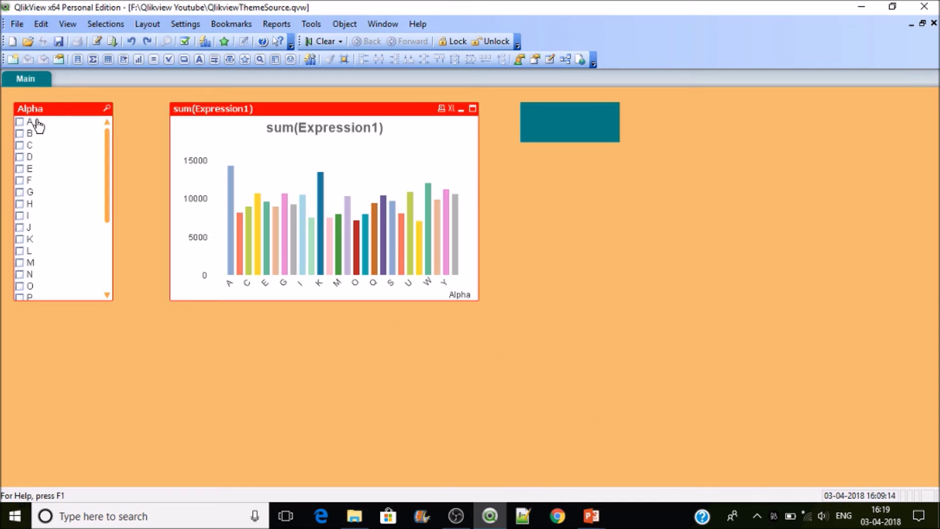
Step: Start the Theme Maker Wizard to modify the QlikGeek theme, using the Alpha list box as source with object-specific and caption border properties
{"action": "left_click", "coordinate": [312, 24]}
{"action": "left_click", "coordinate": [349, 153]}
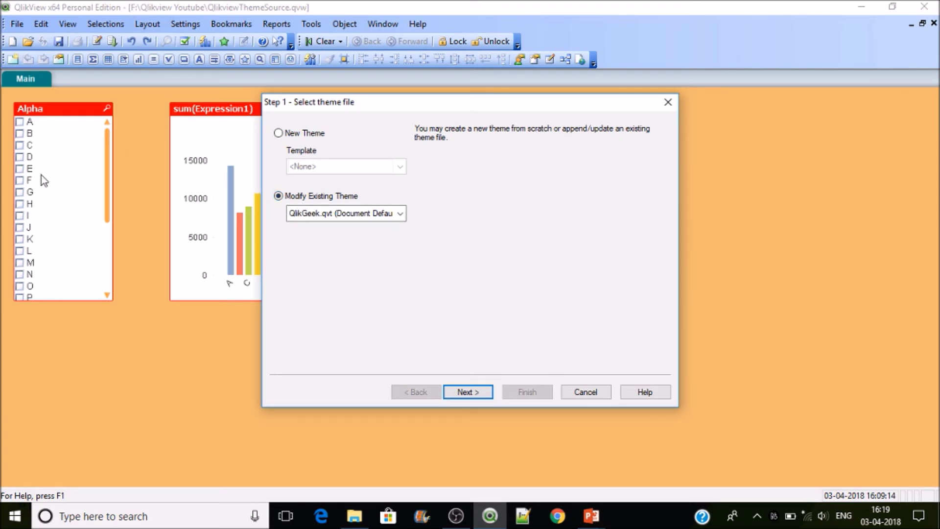
{"action": "left_click", "coordinate": [477, 396]}
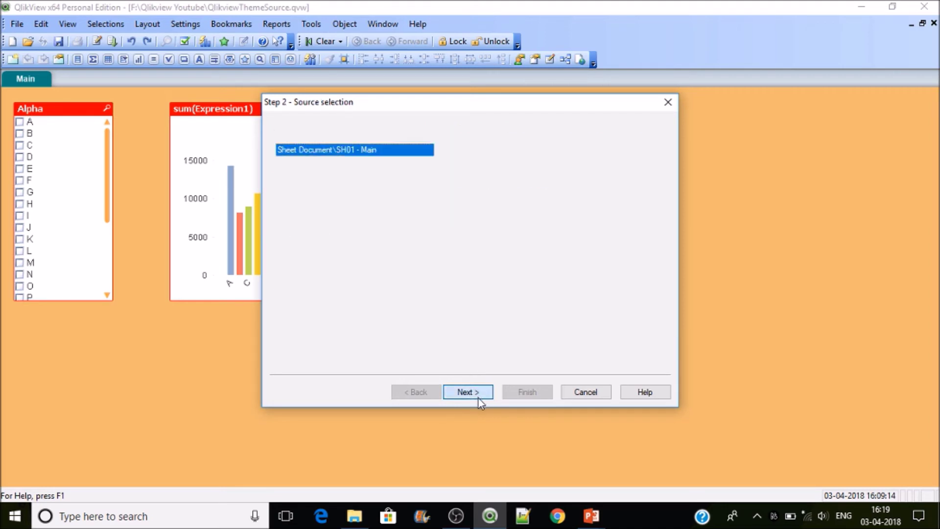
{"action": "left_click", "coordinate": [441, 150]}
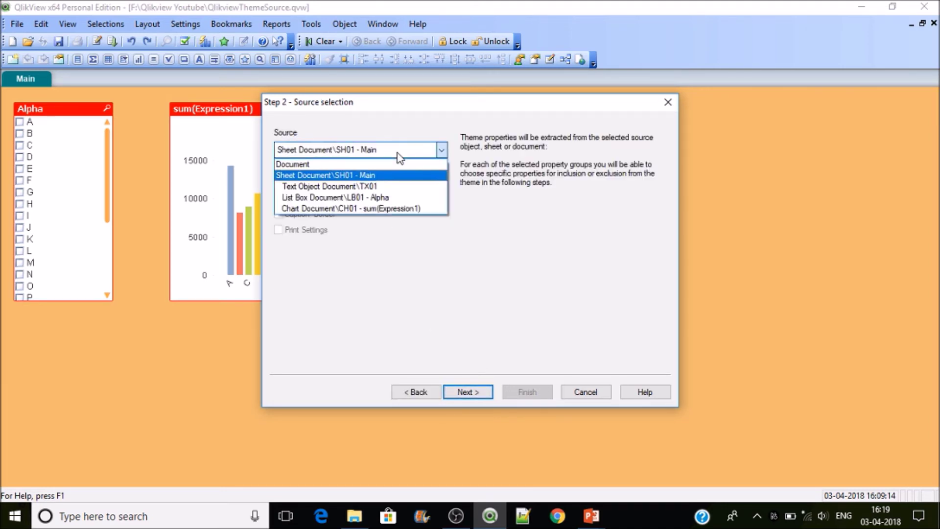
{"action": "left_click", "coordinate": [374, 196]}
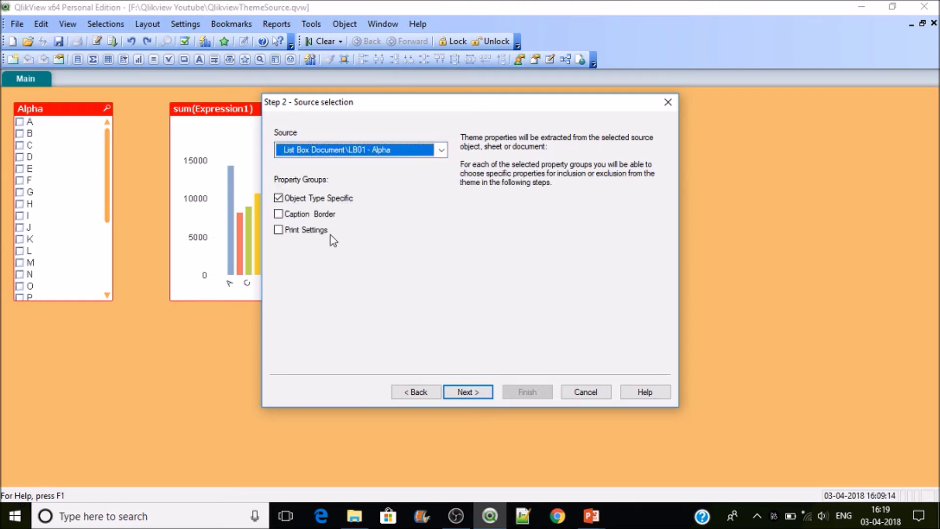
{"action": "left_click", "coordinate": [309, 216]}
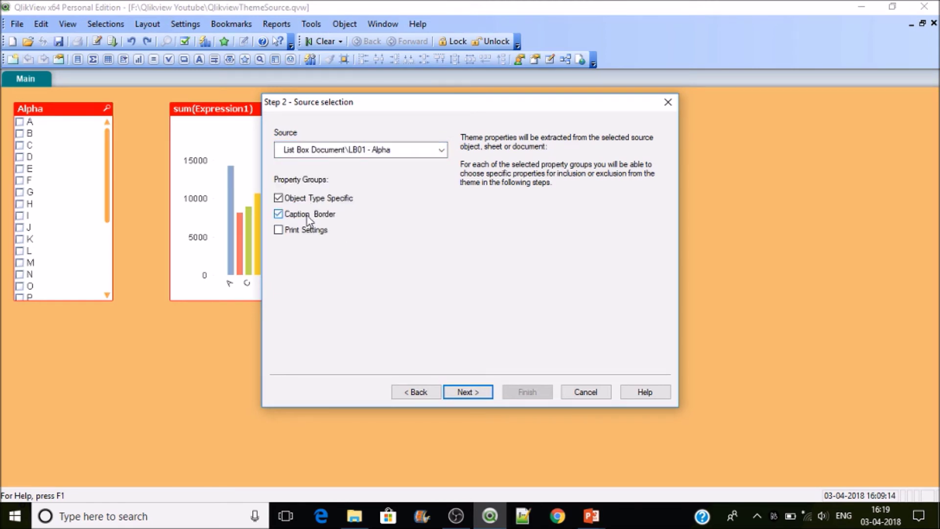
{"action": "left_click", "coordinate": [477, 393]}
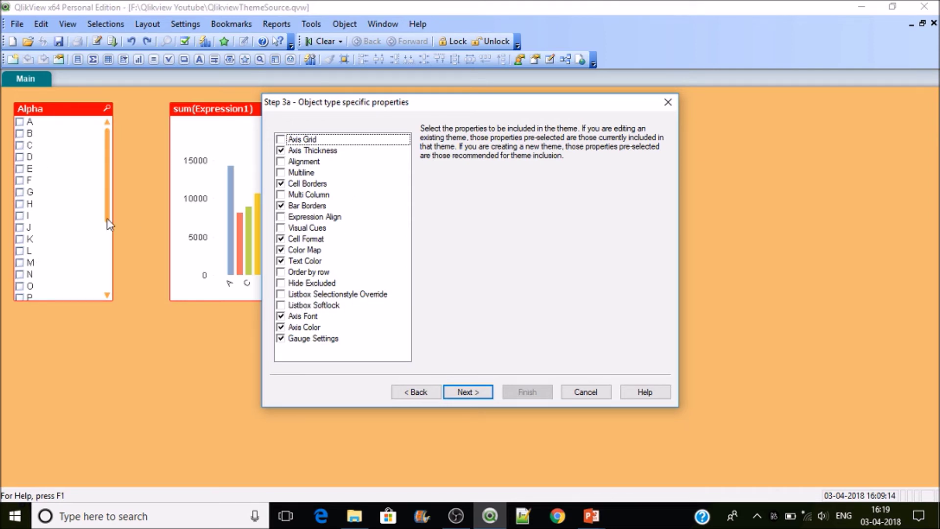
Step: Include Listbox Selectionstyle Override in the list box properties and exclude Gauge Settings, Axis Color and Axis Font
{"action": "left_click", "coordinate": [281, 295]}
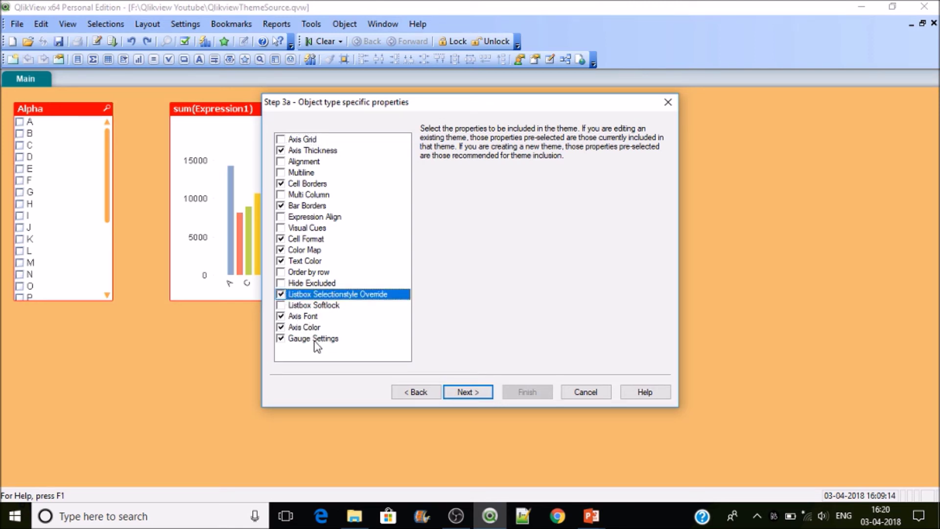
{"action": "left_click", "coordinate": [280, 338]}
{"action": "left_click", "coordinate": [281, 327]}
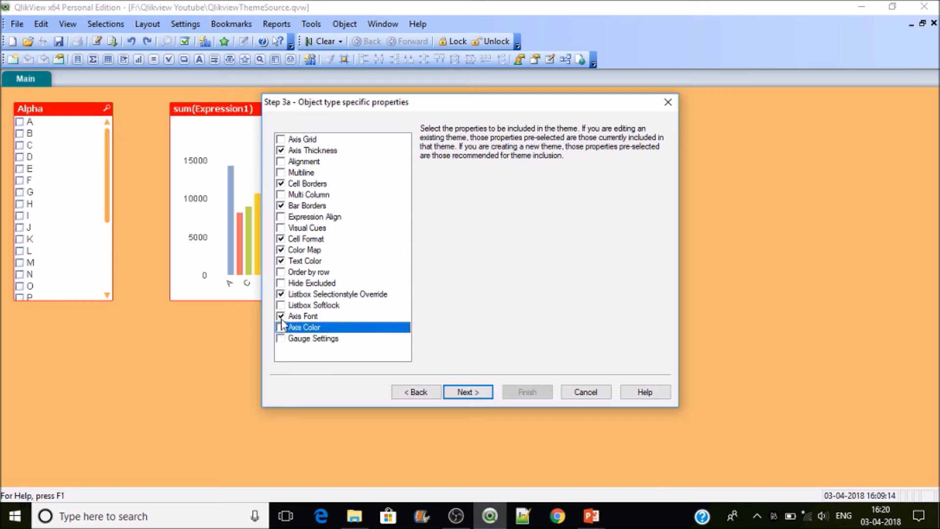
{"action": "left_click", "coordinate": [281, 317]}
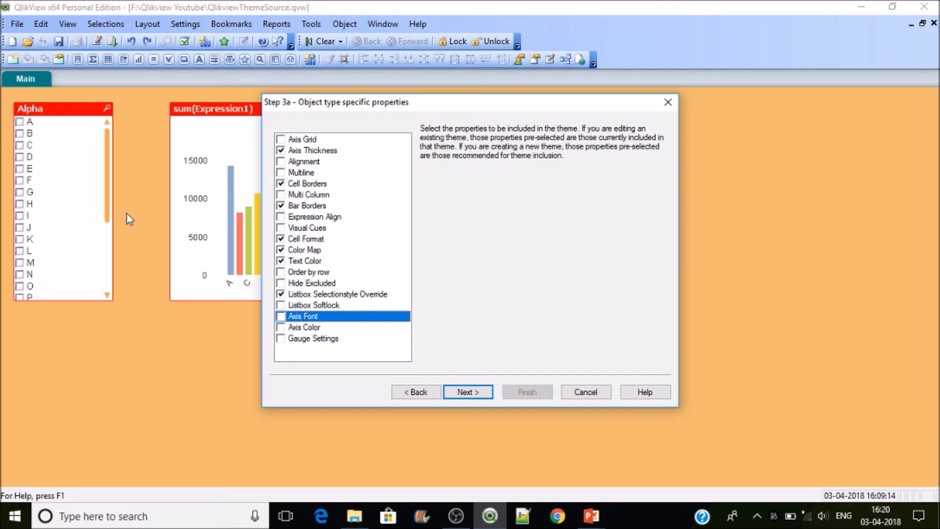
{"action": "left_click", "coordinate": [486, 392]}
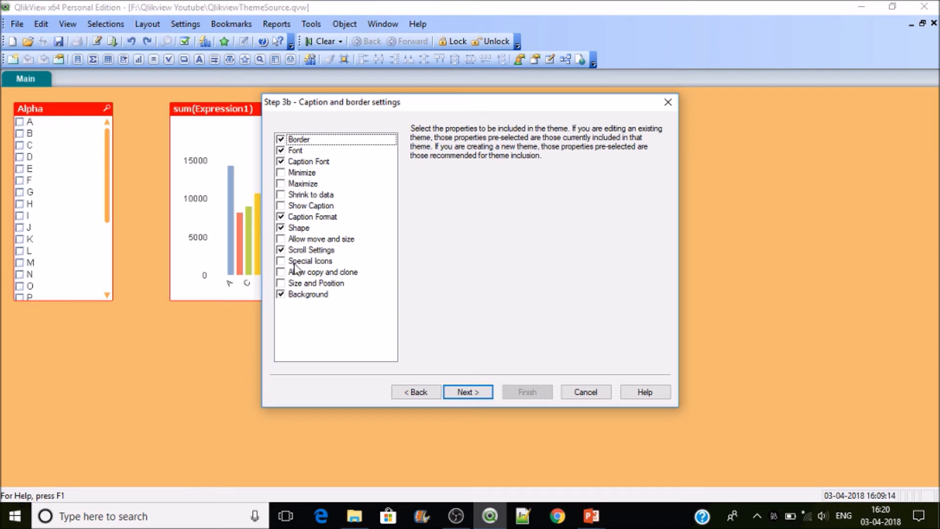
Step: Accept the caption and border settings, insert the properties in the theme's List Box sections, finish the wizard and save the document
{"action": "left_click", "coordinate": [482, 395]}
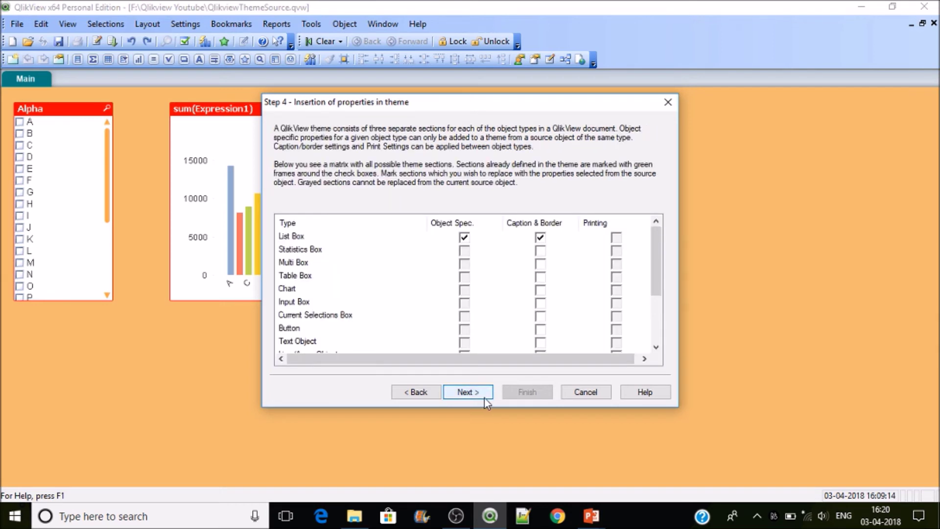
{"action": "left_click", "coordinate": [481, 391]}
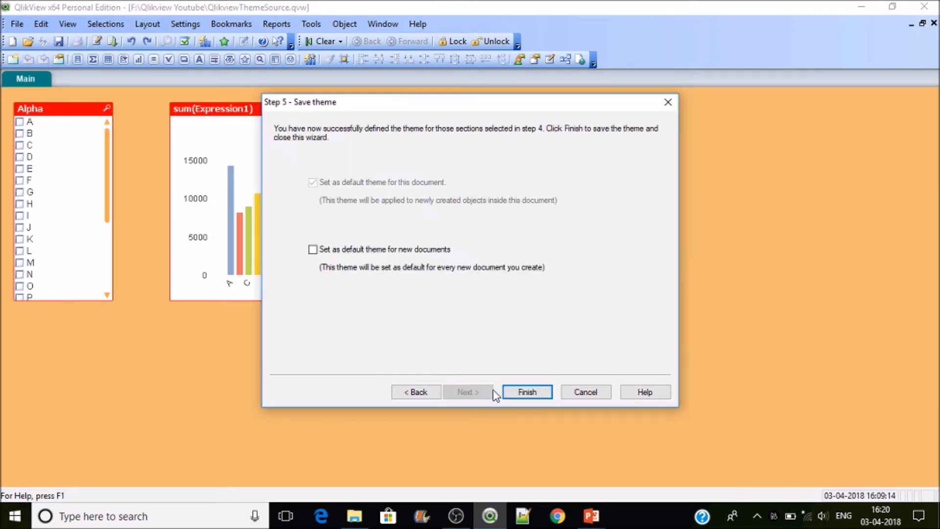
{"action": "left_click", "coordinate": [527, 391]}
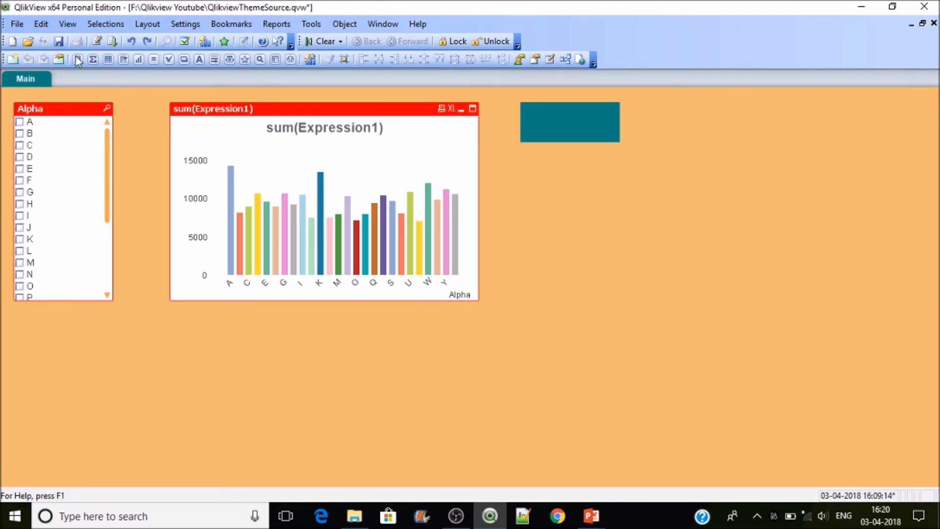
{"action": "left_click", "coordinate": [59, 42]}
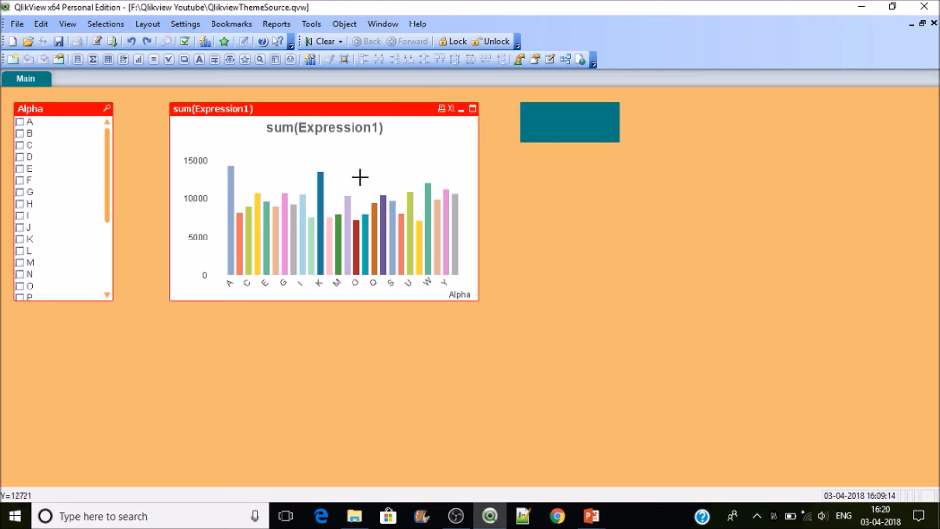
Step: Start Theme Maker from the chart's layout properties to modify QlikGeek, using the chart's object-specific and caption border properties as source
{"action": "right_click", "coordinate": [271, 136]}
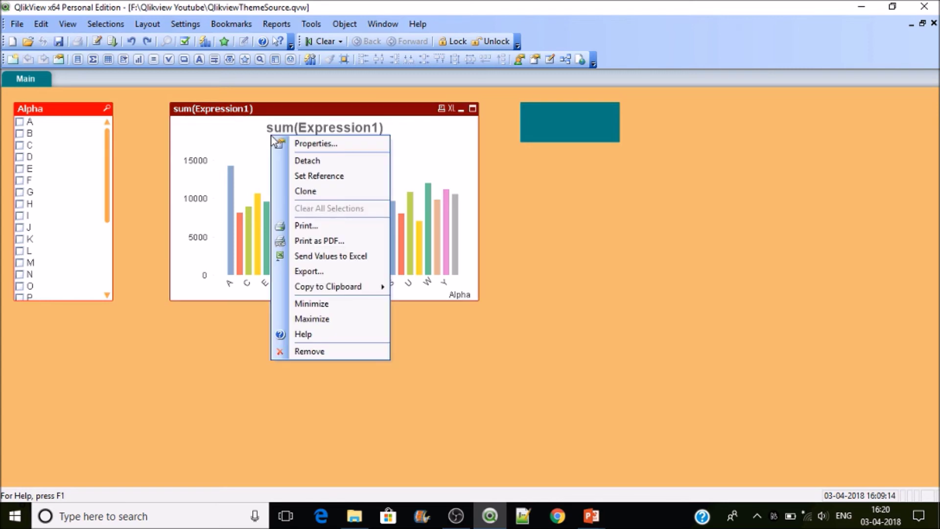
{"action": "left_click", "coordinate": [288, 143]}
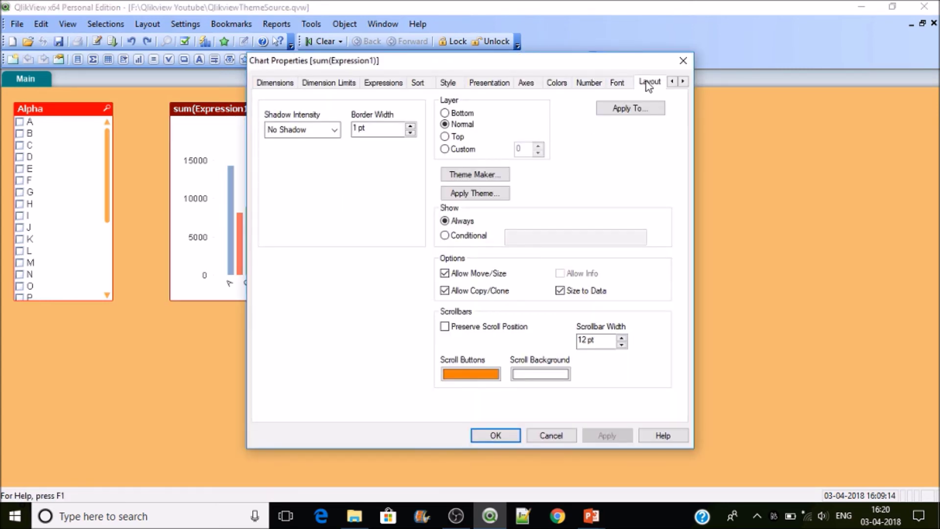
{"action": "left_click", "coordinate": [476, 178]}
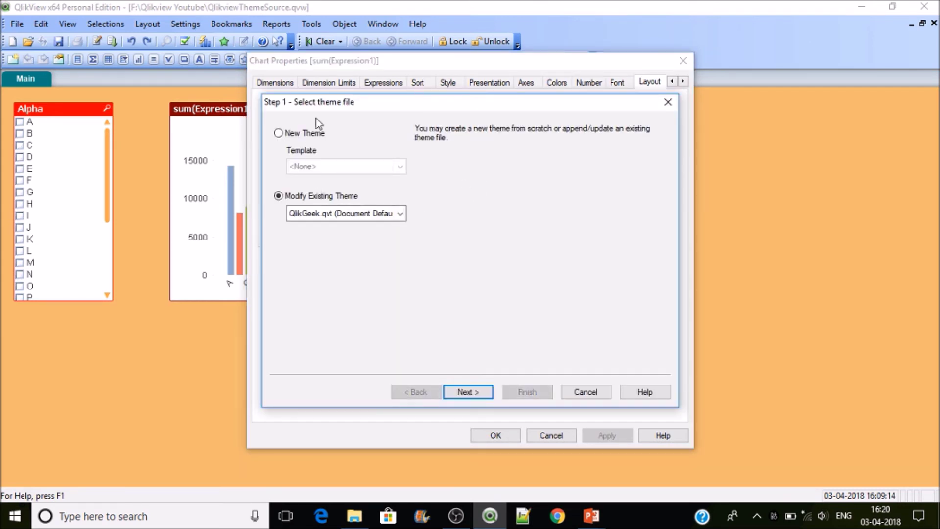
{"action": "left_click", "coordinate": [482, 391]}
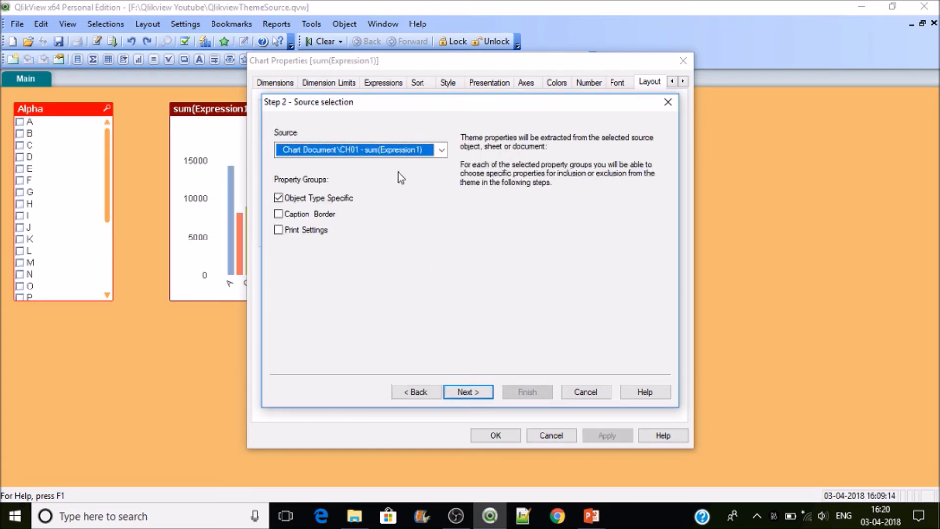
{"action": "left_click", "coordinate": [328, 217]}
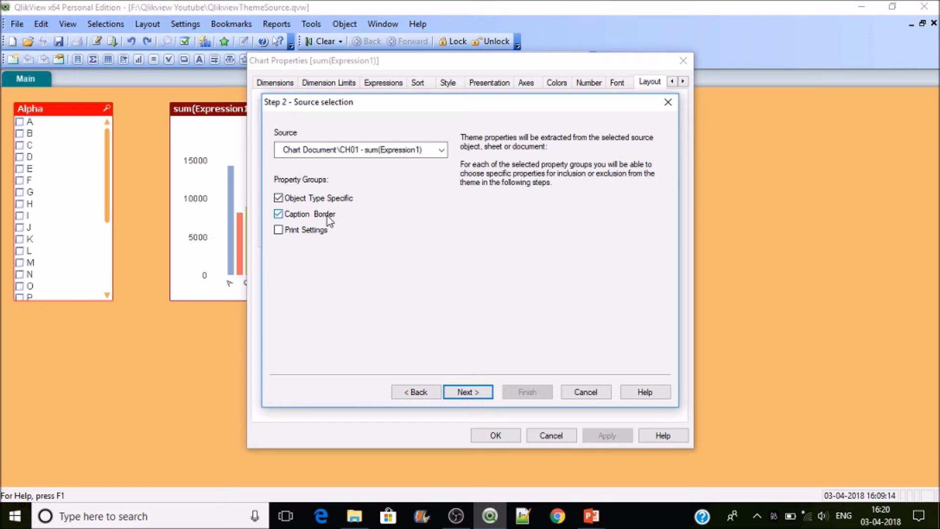
{"action": "left_click", "coordinate": [485, 394]}
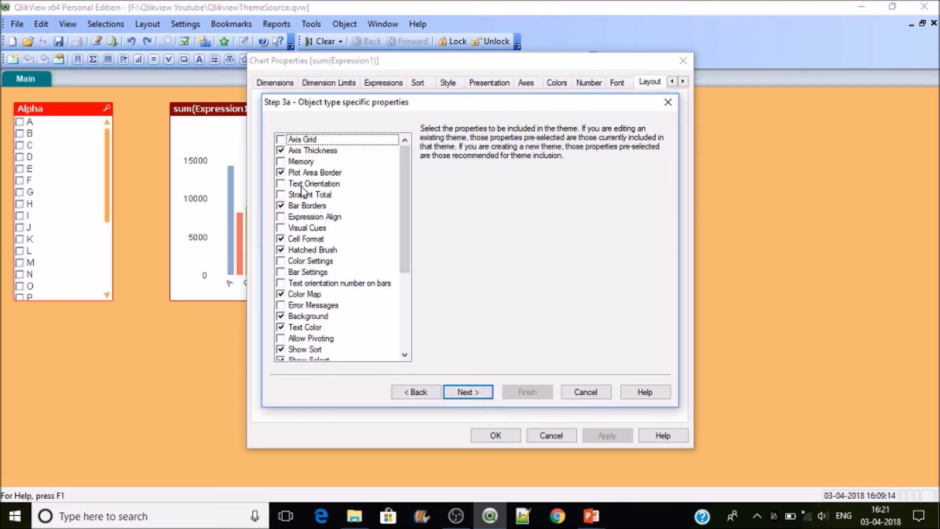
Step: Include Text Orientation among the chart's object-specific theme properties and accept the rest of the selection
{"action": "left_click", "coordinate": [281, 184]}
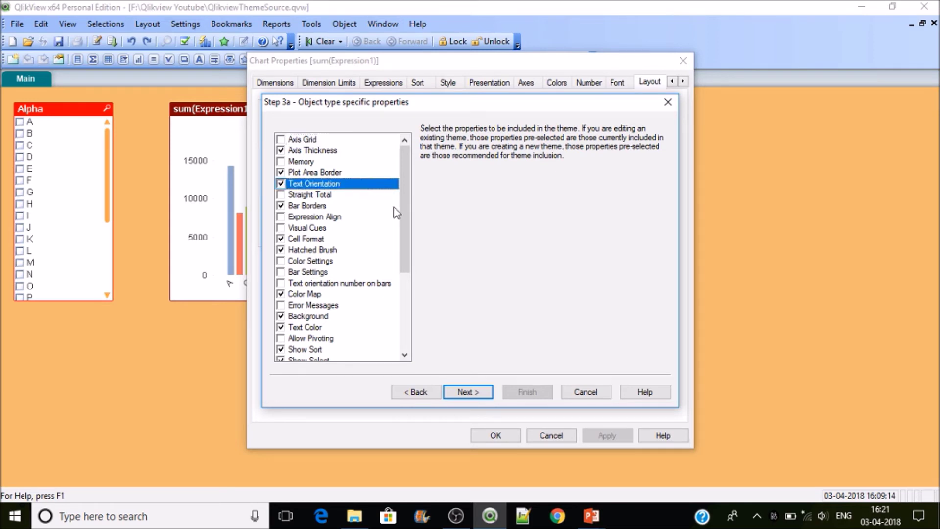
{"action": "left_click", "coordinate": [398, 213]}
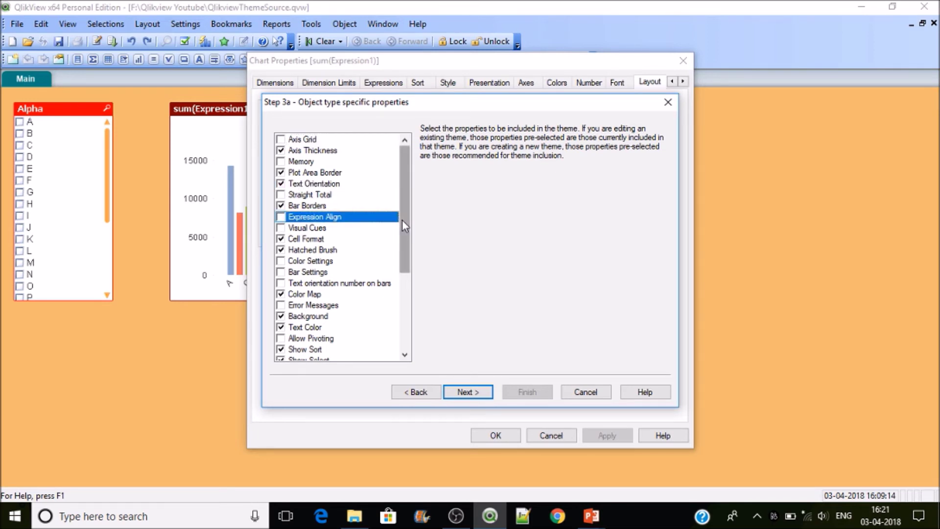
{"action": "left_click_drag", "start_coordinate": [401, 222], "coordinate": [412, 308]}
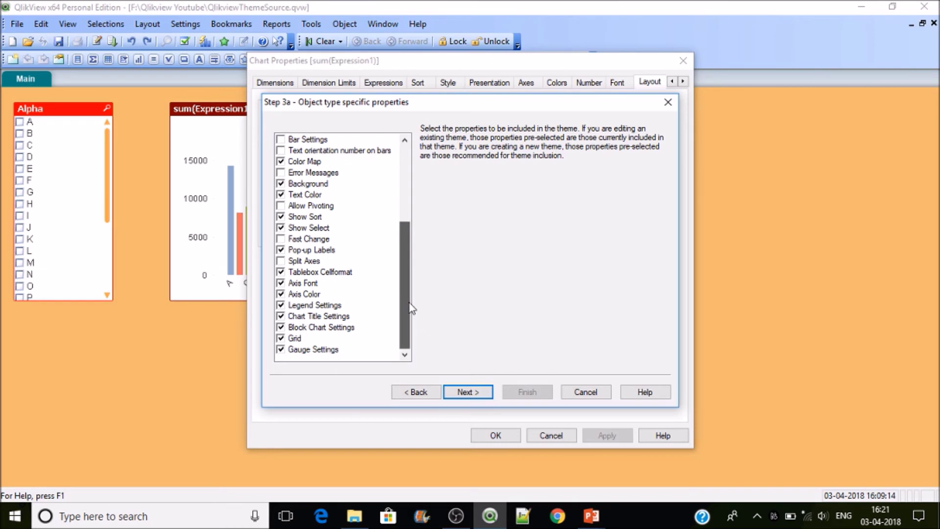
{"action": "left_click", "coordinate": [467, 392]}
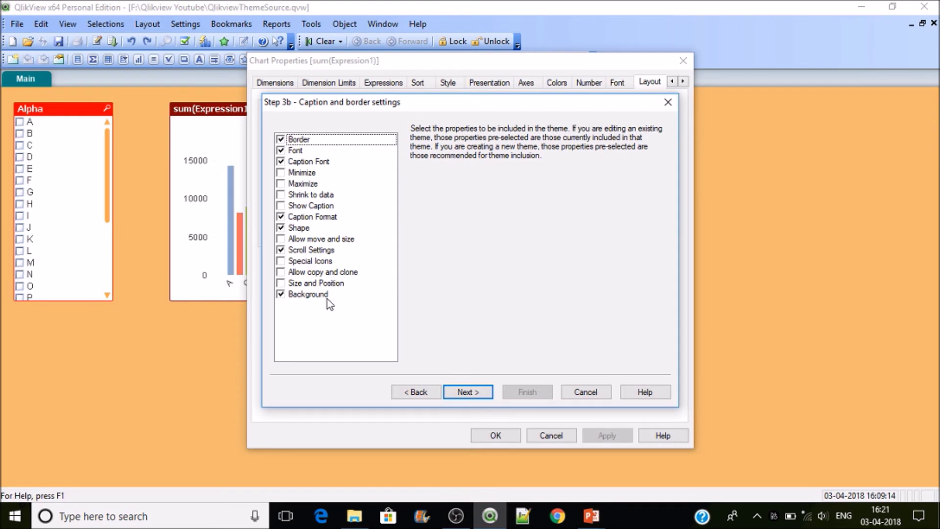
Step: Accept the caption and border settings, insert the properties in the theme's Chart sections, and finish the wizard and chart properties
{"action": "left_click", "coordinate": [469, 395]}
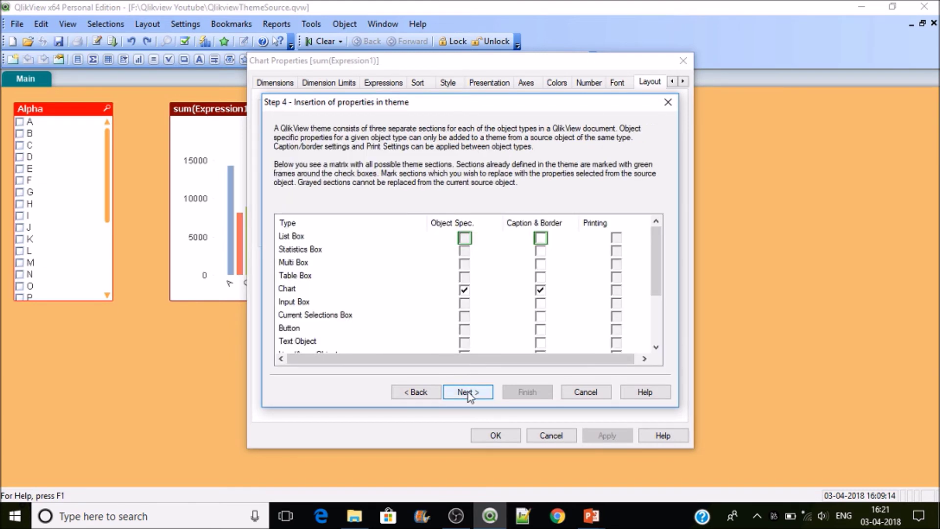
{"action": "left_click", "coordinate": [477, 394]}
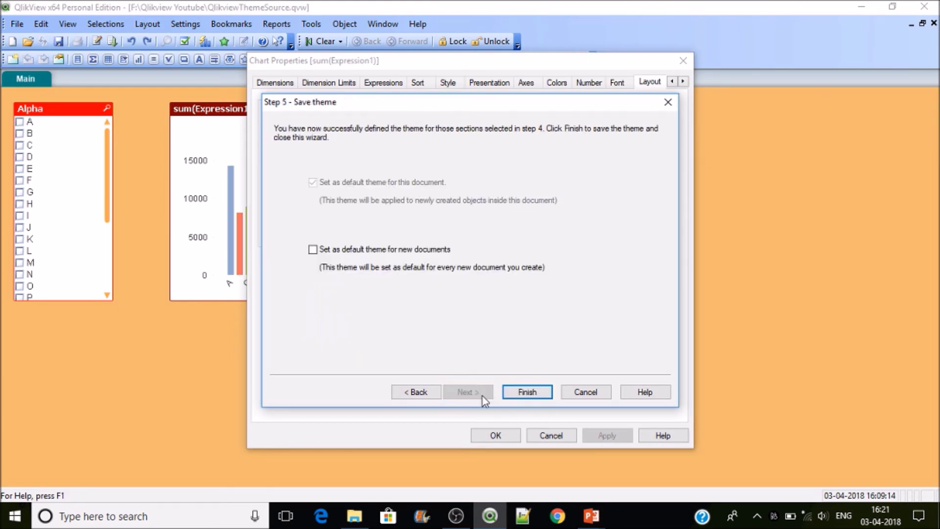
{"action": "left_click", "coordinate": [539, 393]}
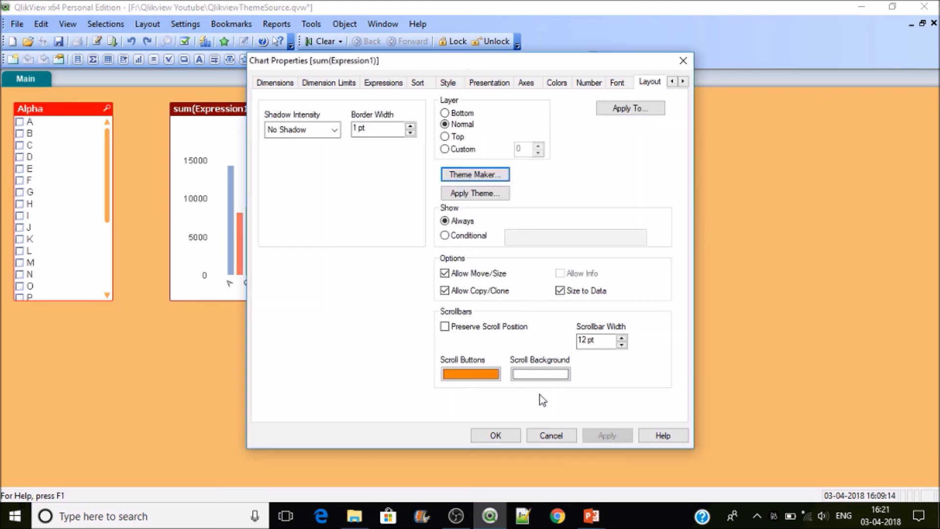
{"action": "left_click", "coordinate": [518, 437]}
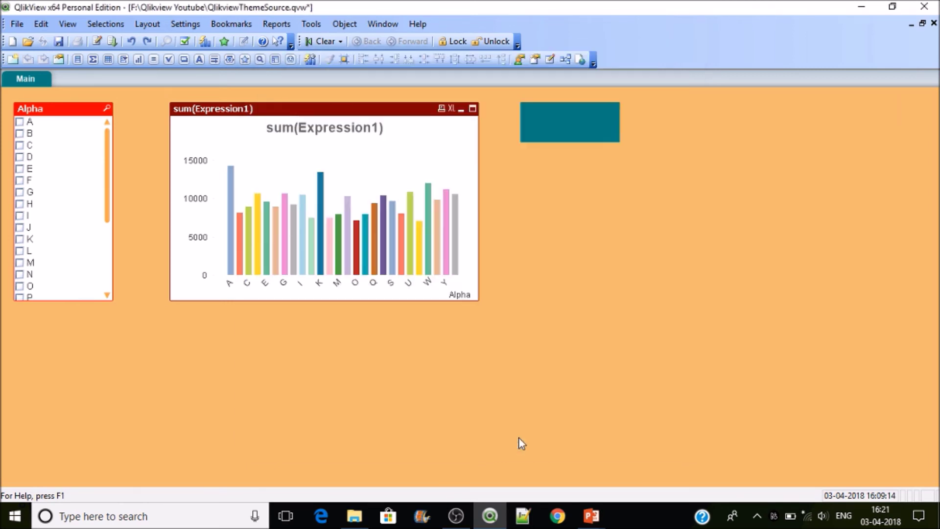
Step: Start Theme Maker from the teal text object's layout properties to modify QlikGeek.qvt, using TX01 as source with only object-type-specific properties
{"action": "right_click", "coordinate": [586, 121]}
{"action": "left_click", "coordinate": [594, 127]}
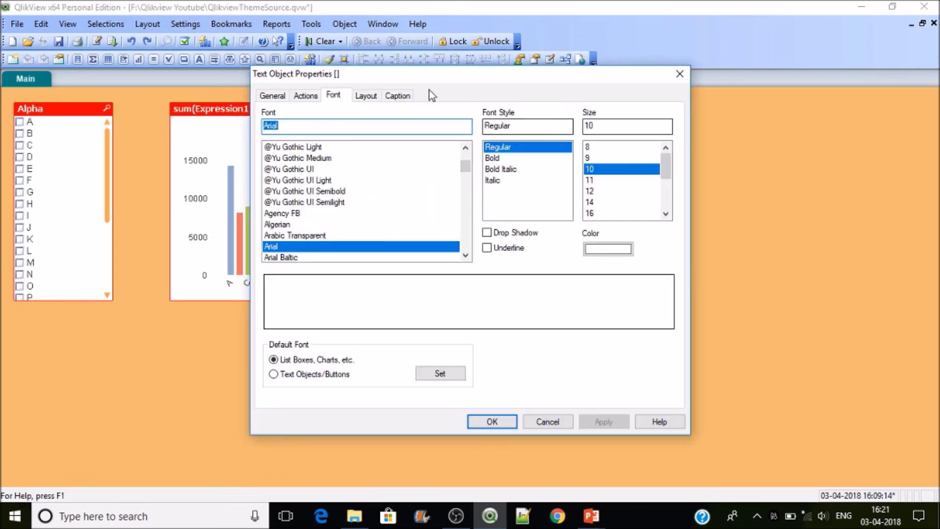
{"action": "left_click", "coordinate": [378, 97]}
{"action": "left_click", "coordinate": [485, 186]}
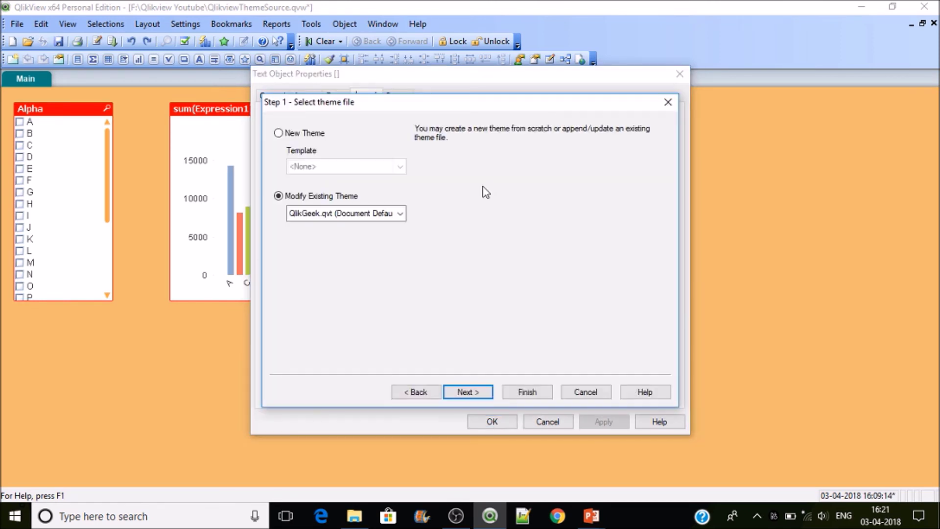
{"action": "left_click", "coordinate": [401, 214]}
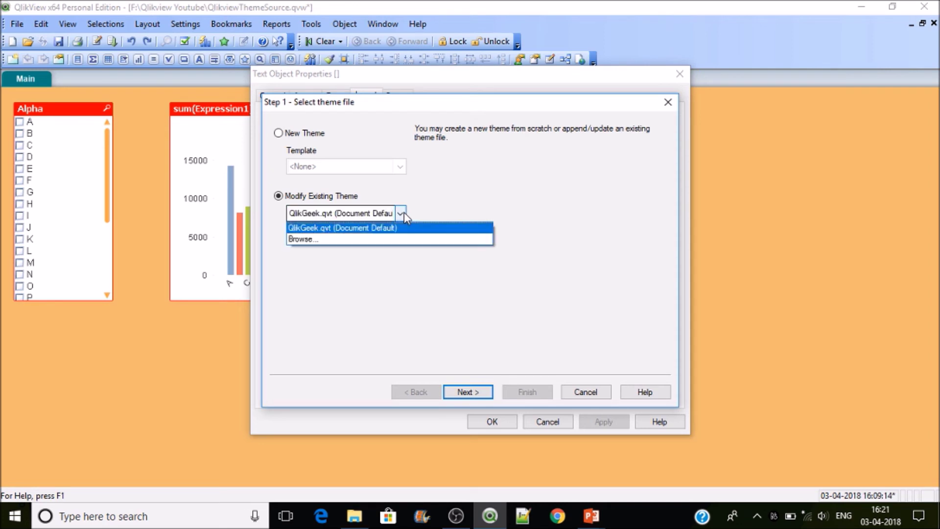
{"action": "left_click", "coordinate": [447, 192]}
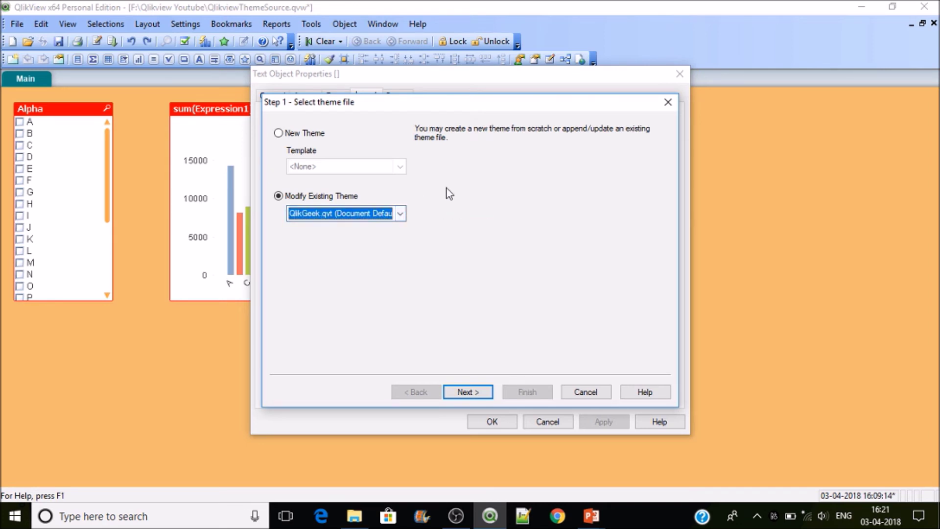
{"action": "left_click", "coordinate": [485, 392]}
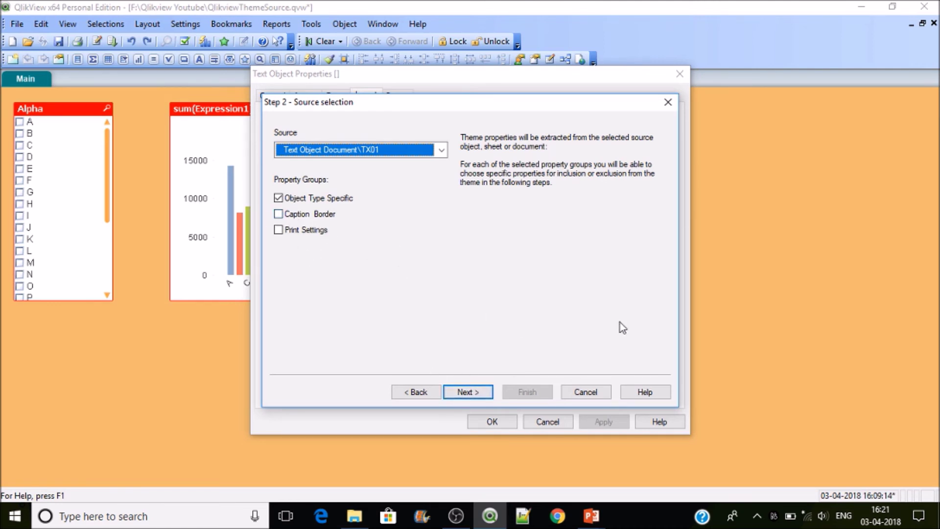
{"action": "left_click", "coordinate": [471, 395]}
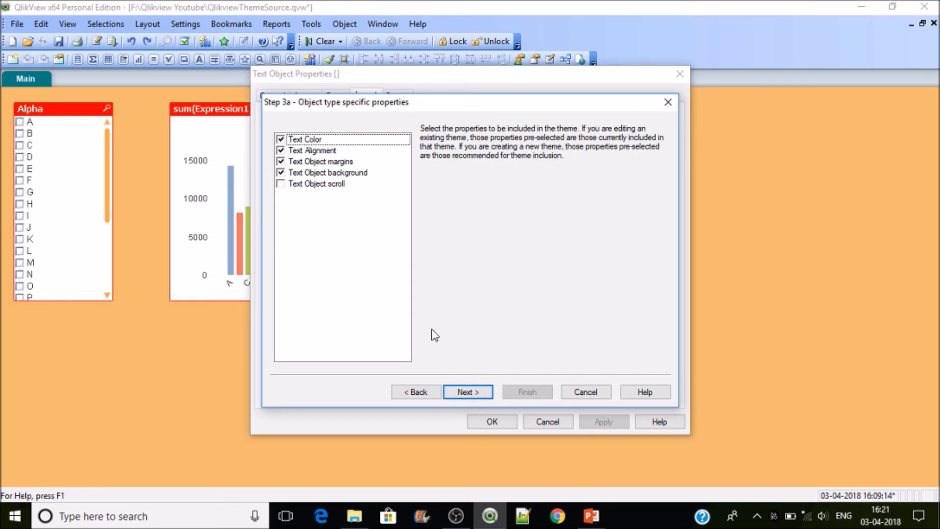
Step: Insert the preselected text object properties in the theme's Text Object section, finish the wizard and save the document
{"action": "left_click", "coordinate": [469, 395]}
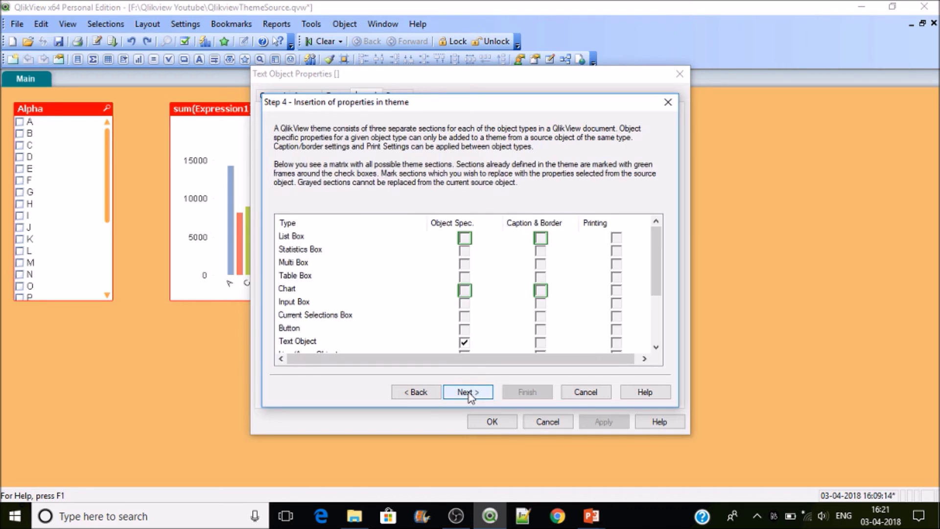
{"action": "left_click", "coordinate": [487, 395]}
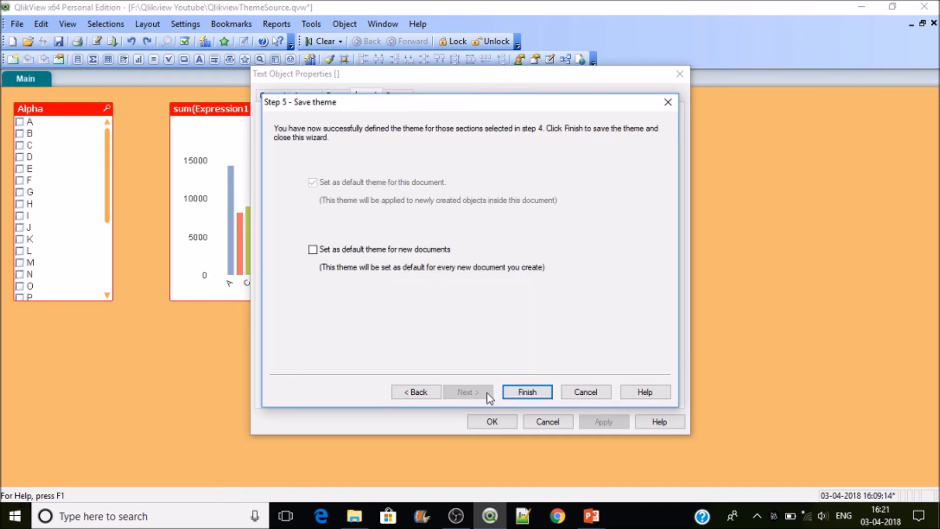
{"action": "left_click", "coordinate": [523, 392]}
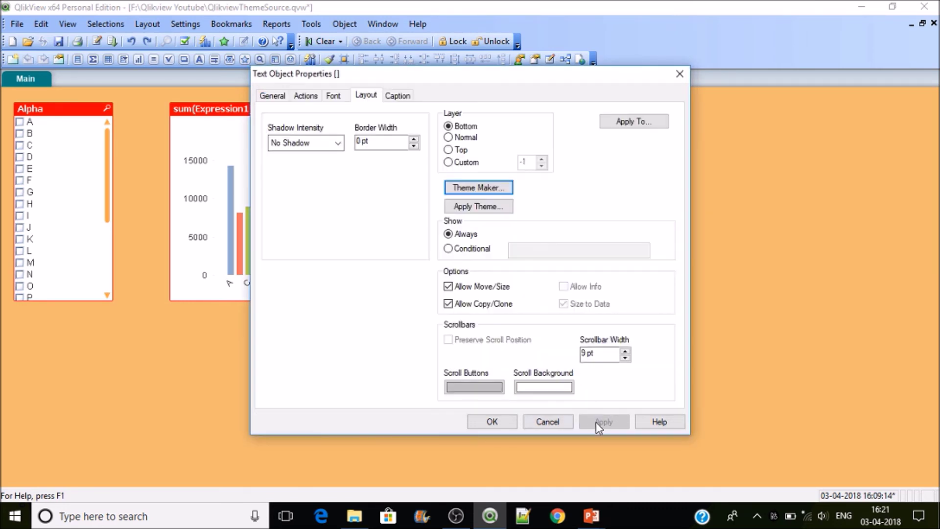
{"action": "left_click", "coordinate": [504, 422]}
{"action": "left_click", "coordinate": [58, 41]}
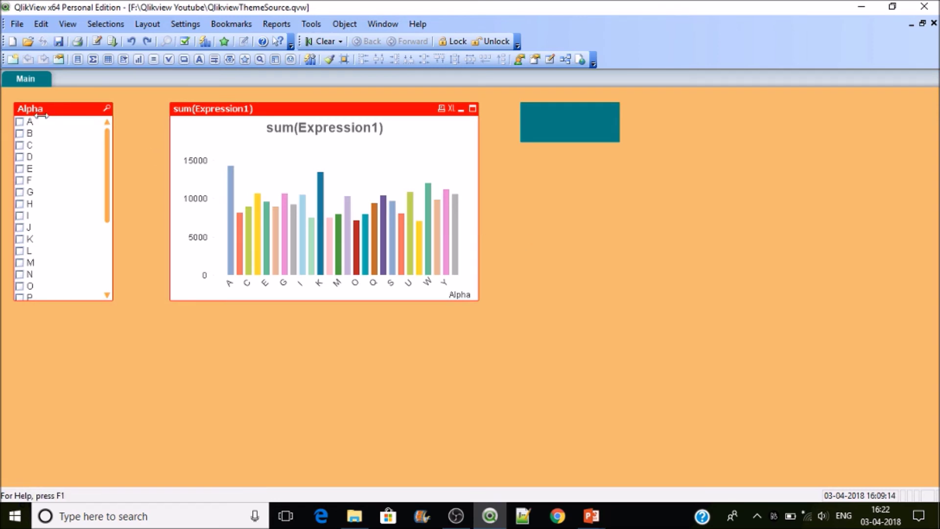
Step: Add a new sheet to the document and create a text object on it with the default theme settings
{"action": "left_click", "coordinate": [13, 59]}
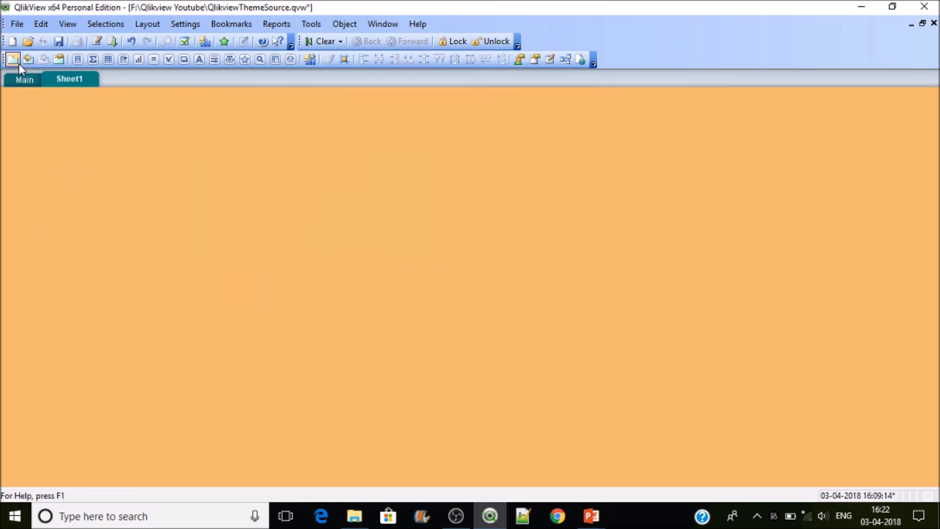
{"action": "right_click", "coordinate": [109, 162]}
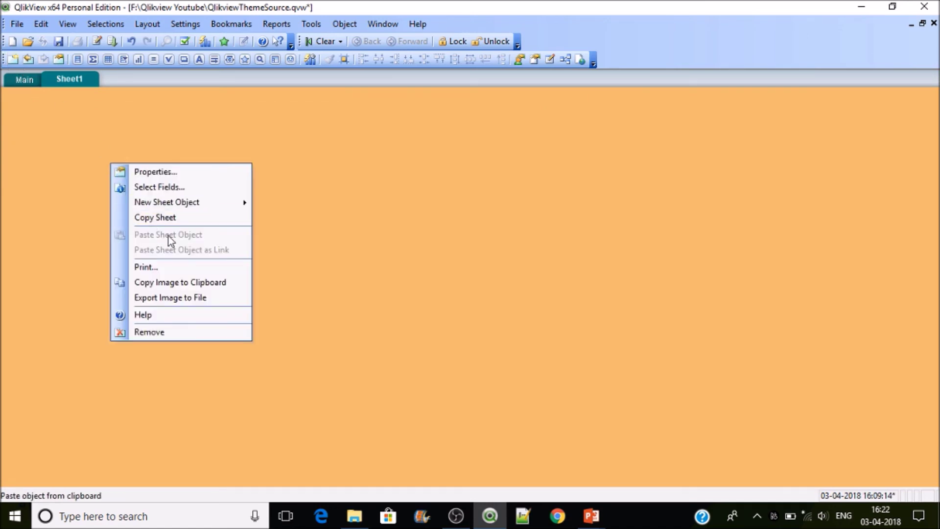
{"action": "mouse_move", "coordinate": [201, 203]}
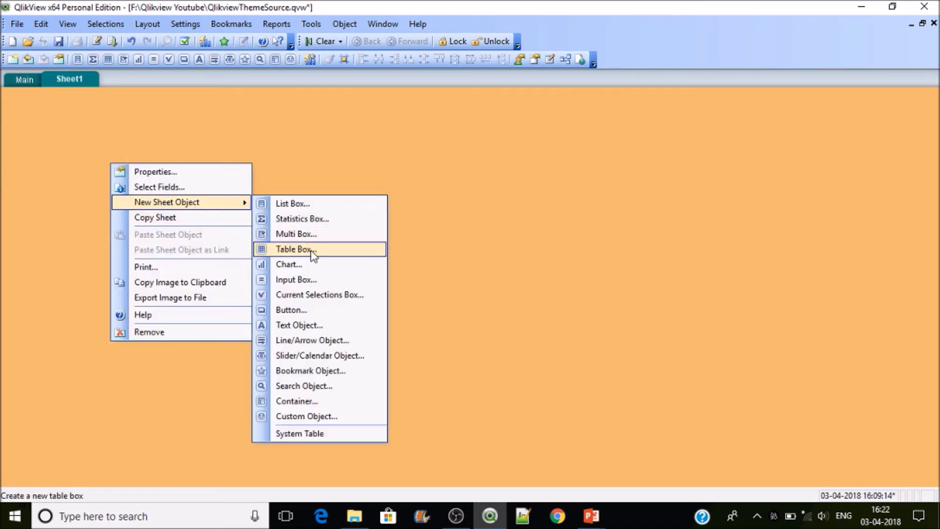
{"action": "left_click", "coordinate": [299, 325]}
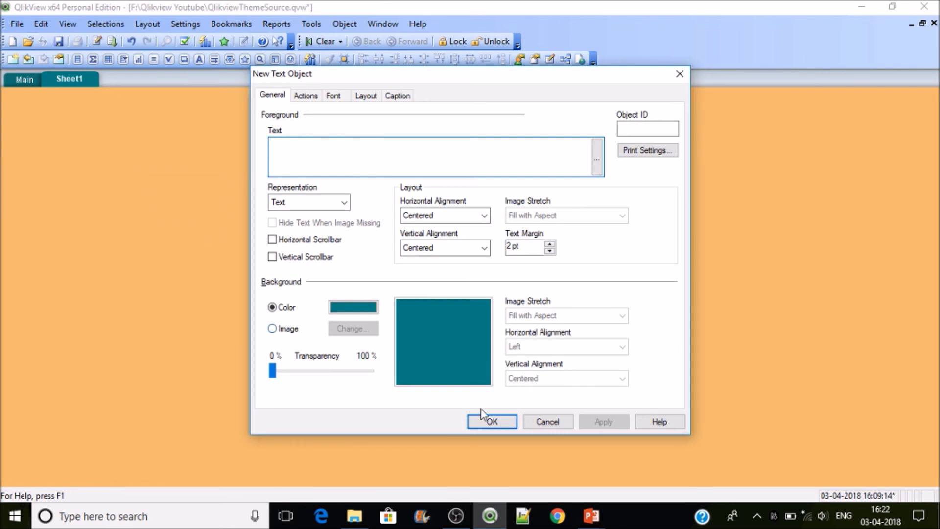
{"action": "left_click", "coordinate": [507, 422]}
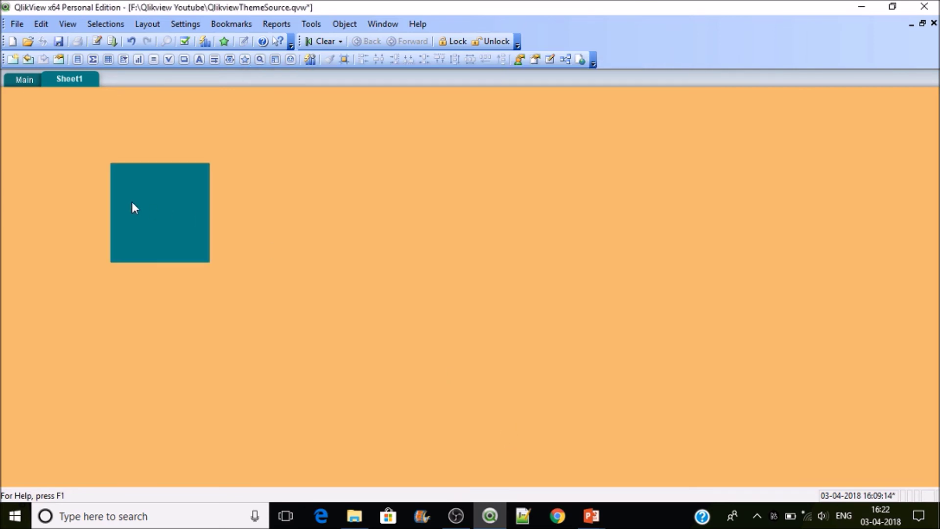
Step: Set the new text object's text to "Hi This is a Qlikview Theme" and save the document
{"action": "right_click", "coordinate": [159, 209]}
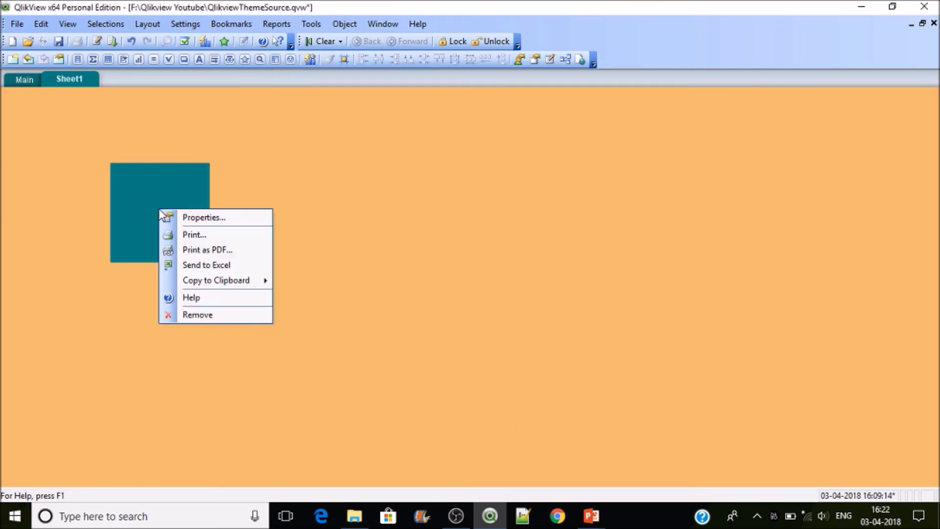
{"action": "left_click", "coordinate": [181, 216]}
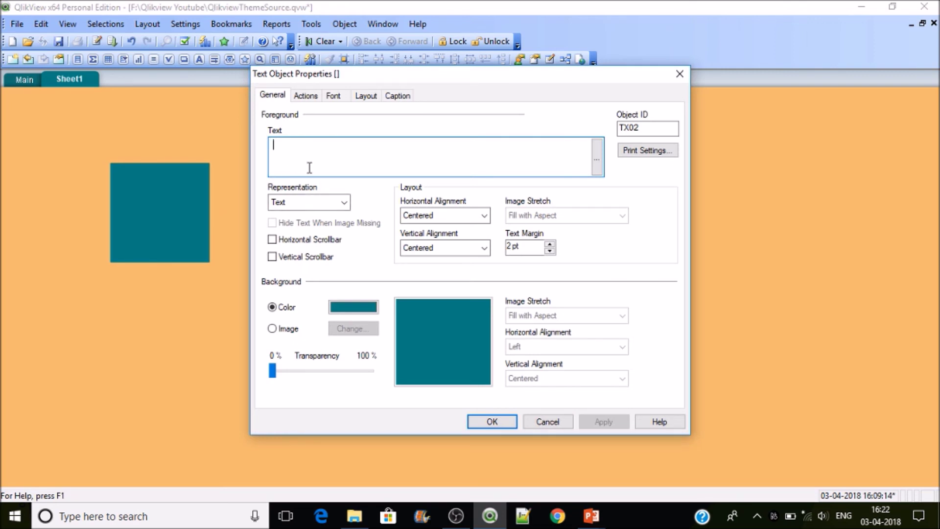
{"action": "type", "text": "Hi"}
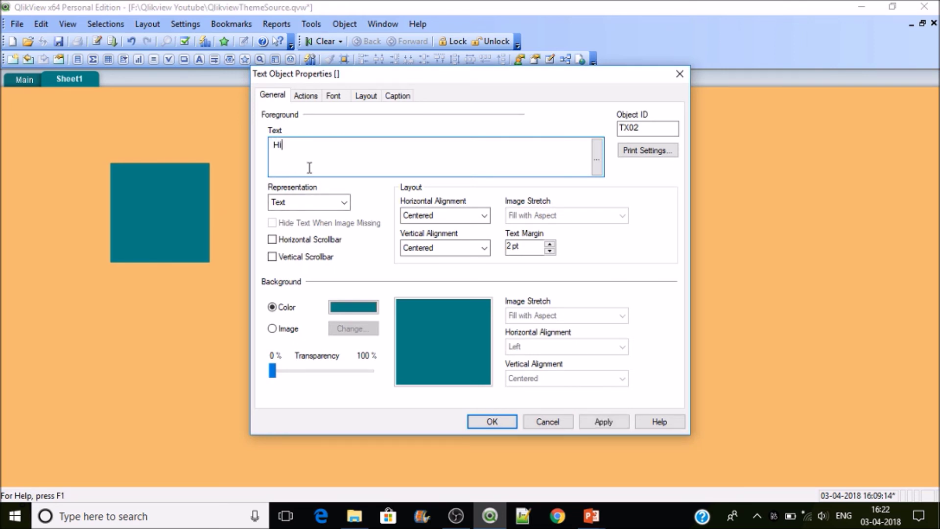
{"action": "type", "text": " This is a Qlikview Theme"}
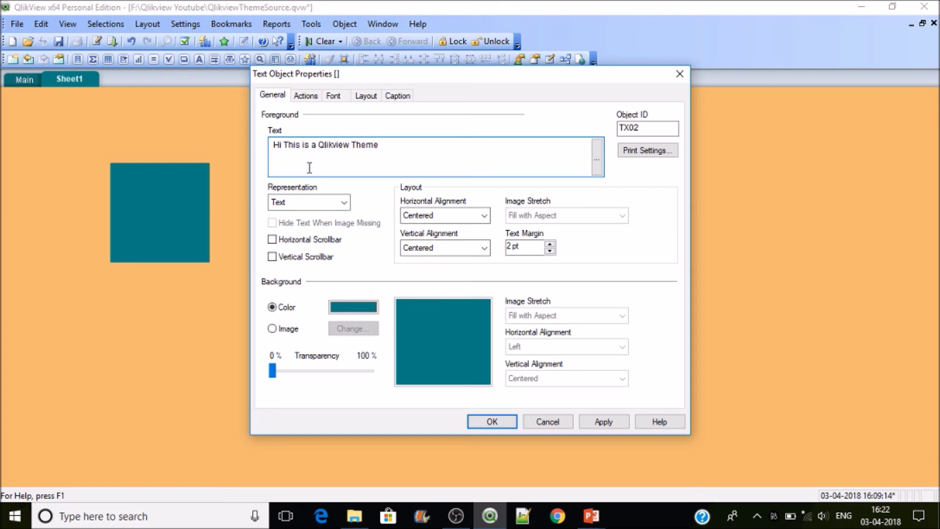
{"action": "left_click", "coordinate": [490, 420]}
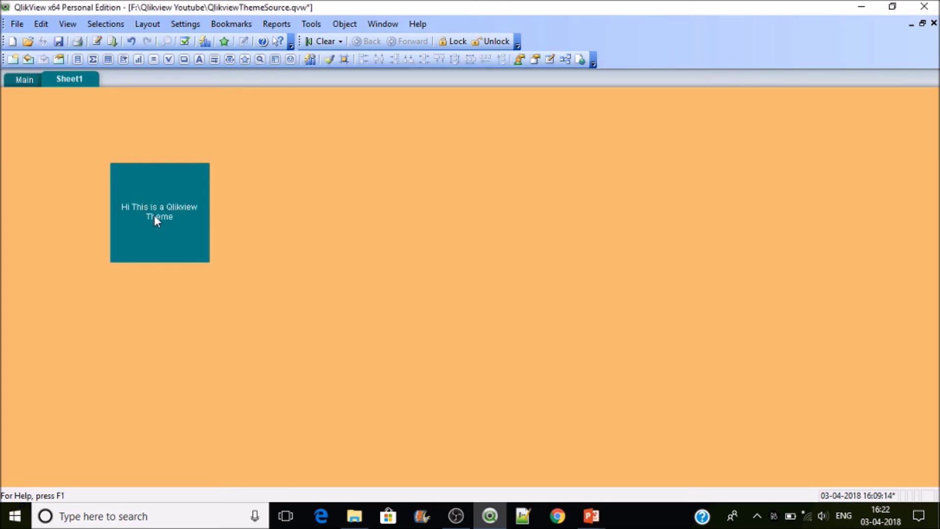
{"action": "key", "text": "ctrl+s"}
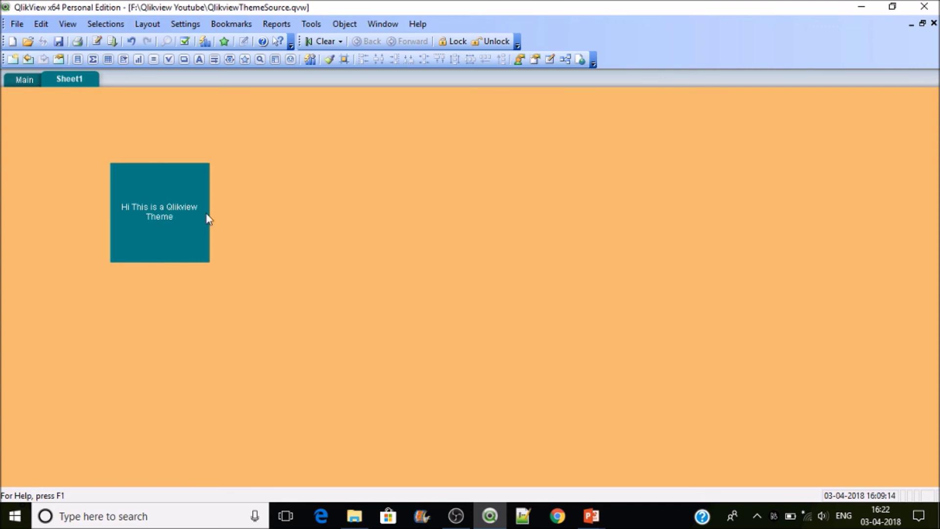
Step: Create a list box for the Dim2 field on the new sheet and save the document
{"action": "right_click", "coordinate": [416, 199]}
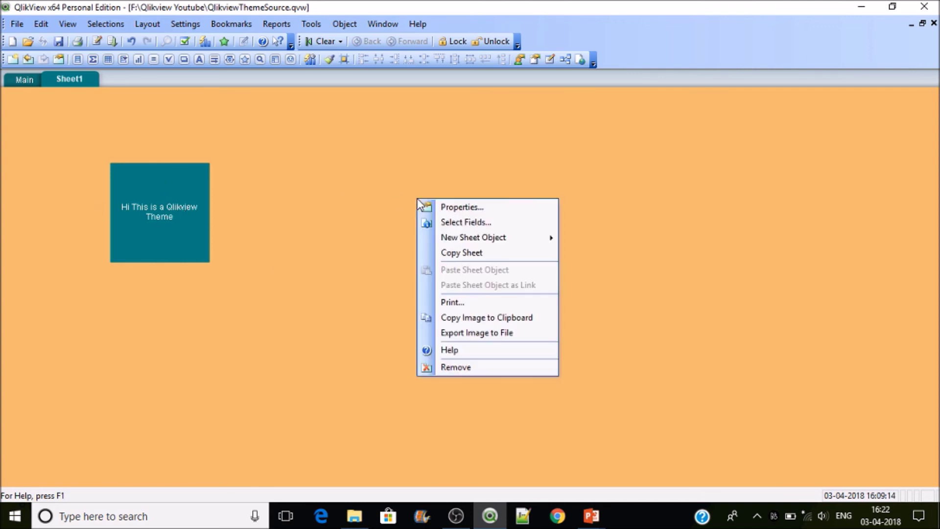
{"action": "mouse_move", "coordinate": [540, 238]}
{"action": "left_click", "coordinate": [620, 236]}
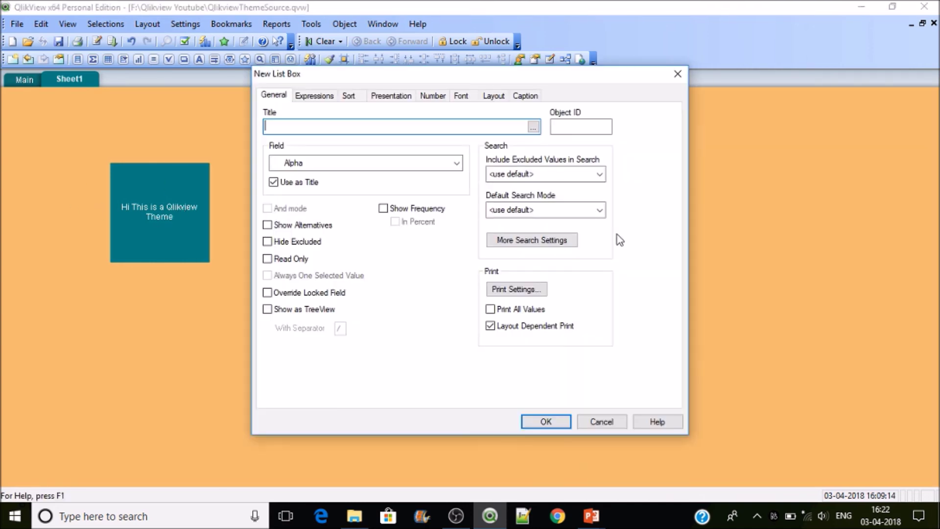
{"action": "left_click", "coordinate": [375, 166]}
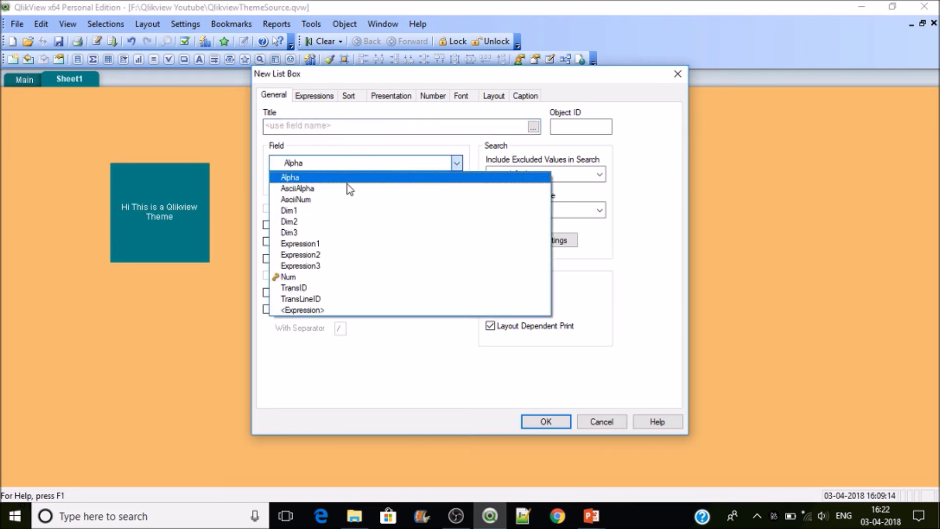
{"action": "left_click", "coordinate": [313, 221]}
{"action": "left_click", "coordinate": [545, 422]}
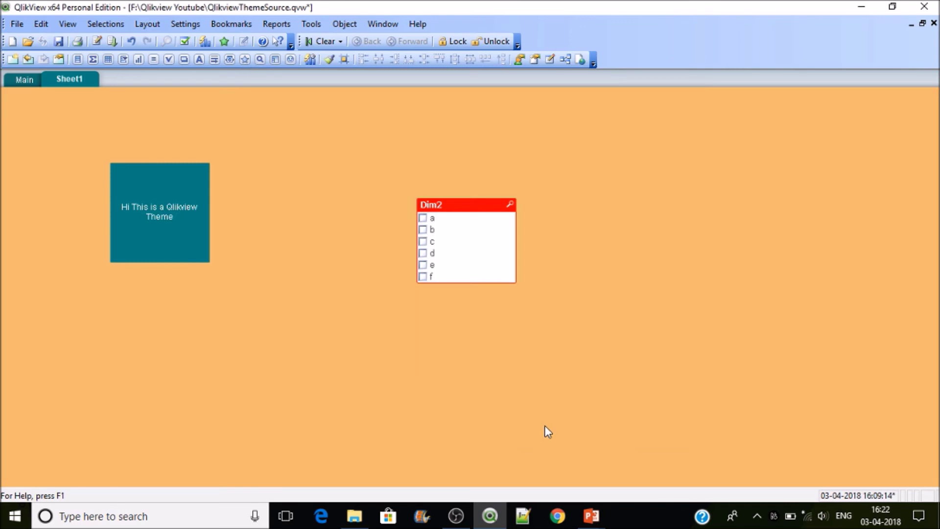
{"action": "left_click", "coordinate": [479, 211]}
{"action": "left_click", "coordinate": [621, 278]}
{"action": "key", "text": "ctrl+s"}
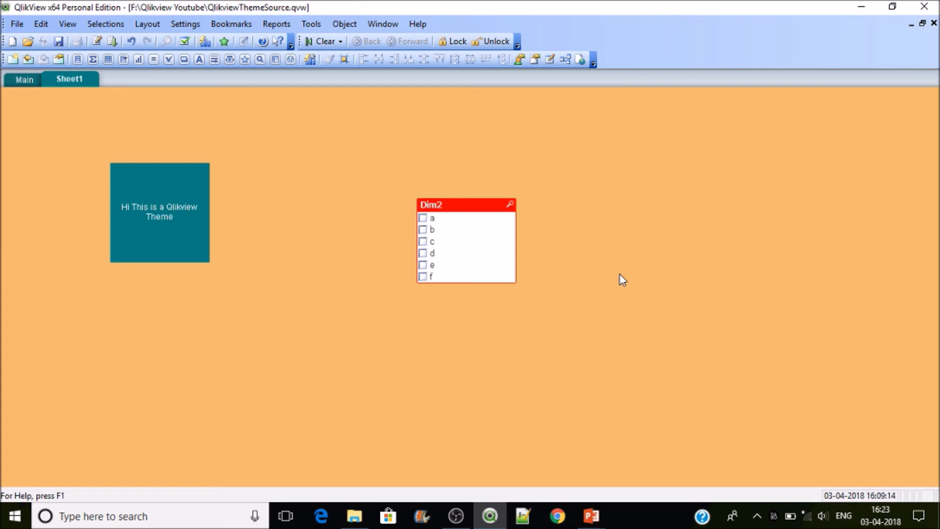
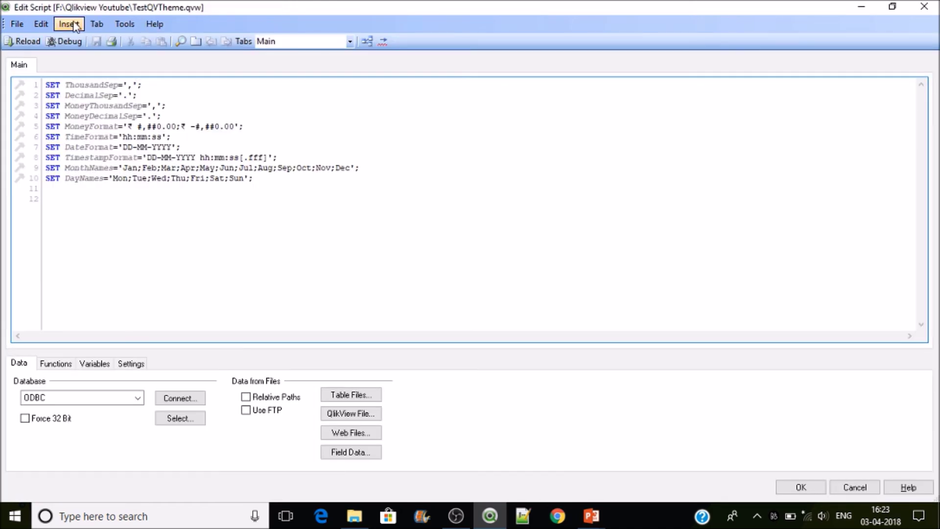
Step: Insert the built-in test script into the TestQVTheme load script, accept it and reload the document
{"action": "left_click", "coordinate": [69, 24]}
{"action": "left_click", "coordinate": [108, 116]}
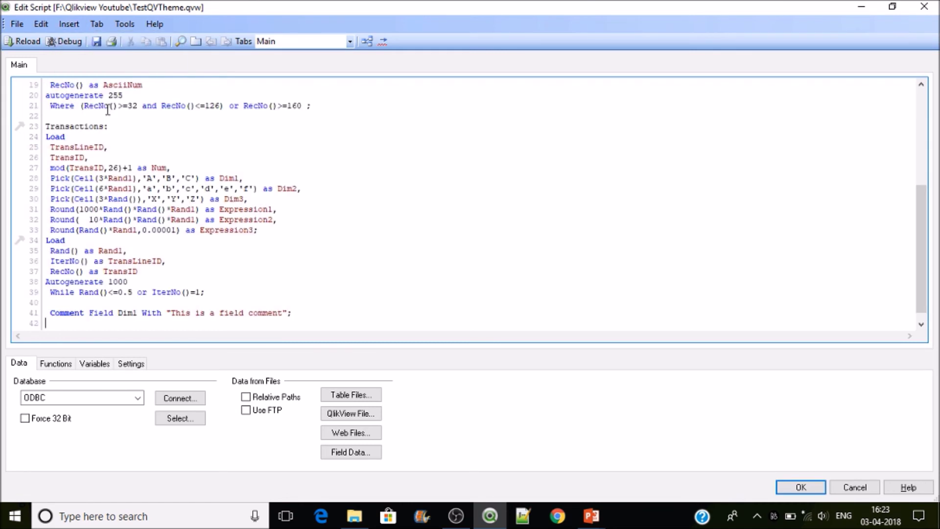
{"action": "left_click", "coordinate": [796, 488]}
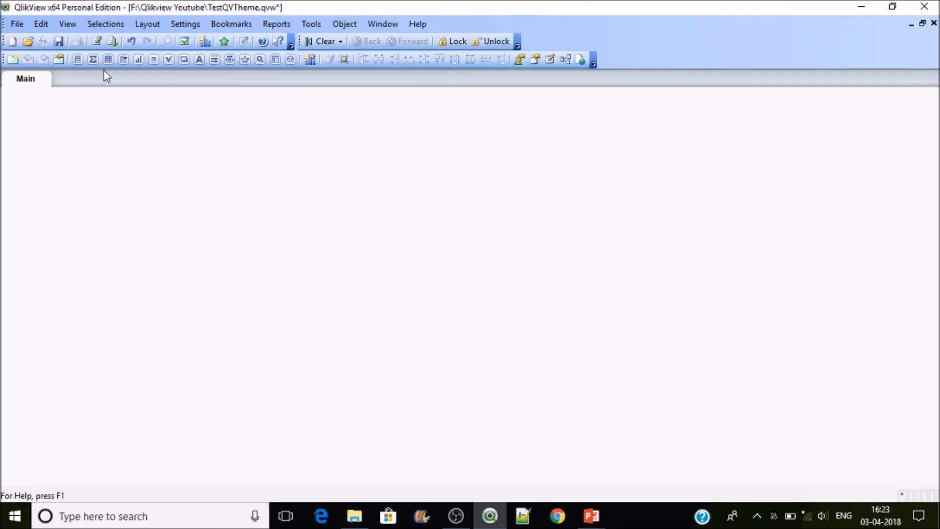
{"action": "left_click", "coordinate": [113, 43]}
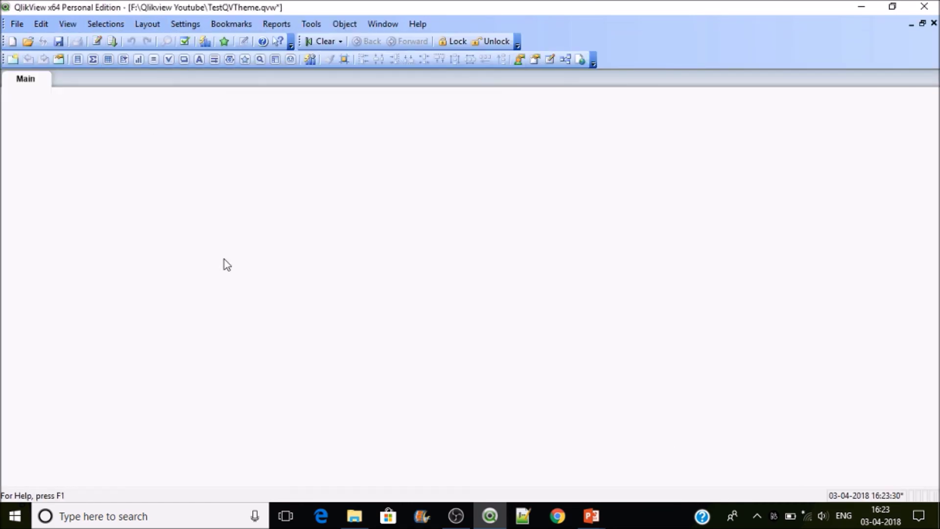
Step: Reload the data from the script editor, accept the sheet properties without adding fields and save the document
{"action": "key", "text": "ctrl+r"}
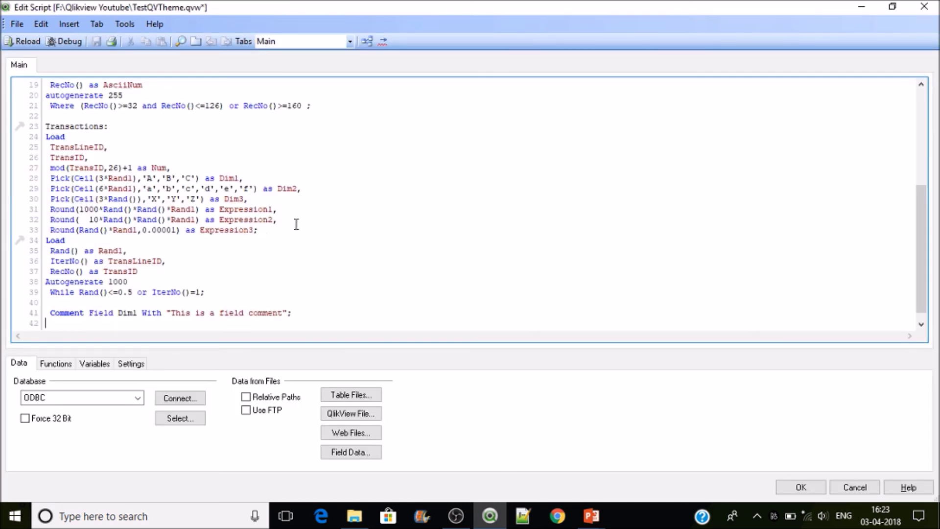
{"action": "left_click_drag", "start_coordinate": [920, 296], "coordinate": [918, 112]}
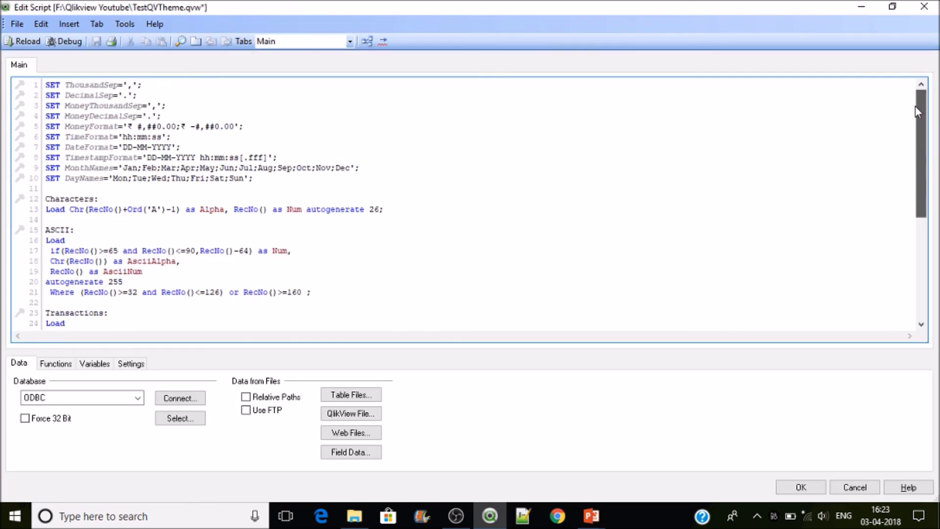
{"action": "left_click", "coordinate": [21, 42]}
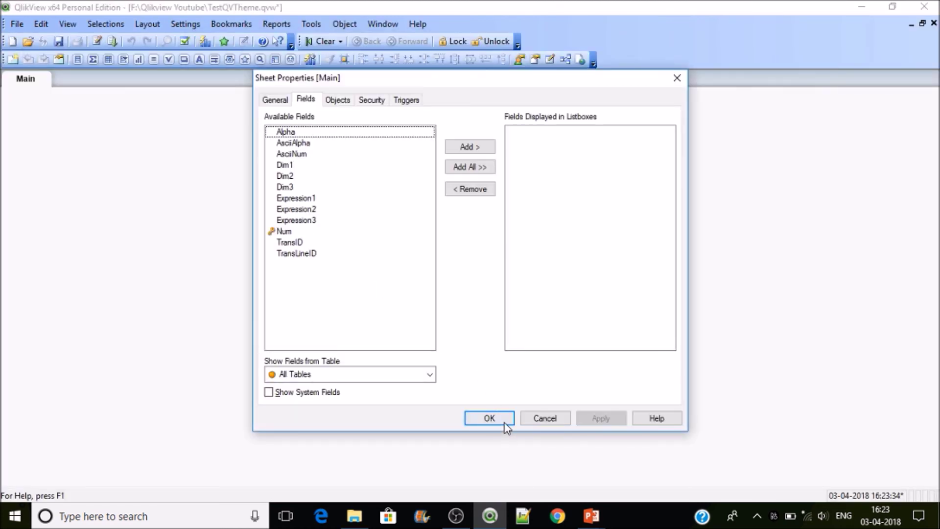
{"action": "left_click", "coordinate": [504, 422]}
{"action": "left_click", "coordinate": [58, 41]}
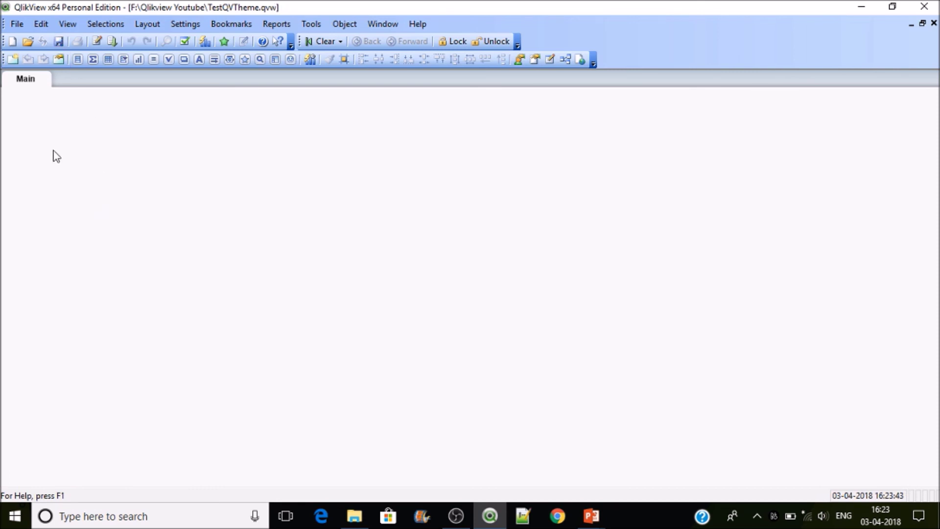
Step: Set the document's default theme for new objects to QlikGeek.qvt in the document properties
{"action": "key", "text": "ctrl+alt+d"}
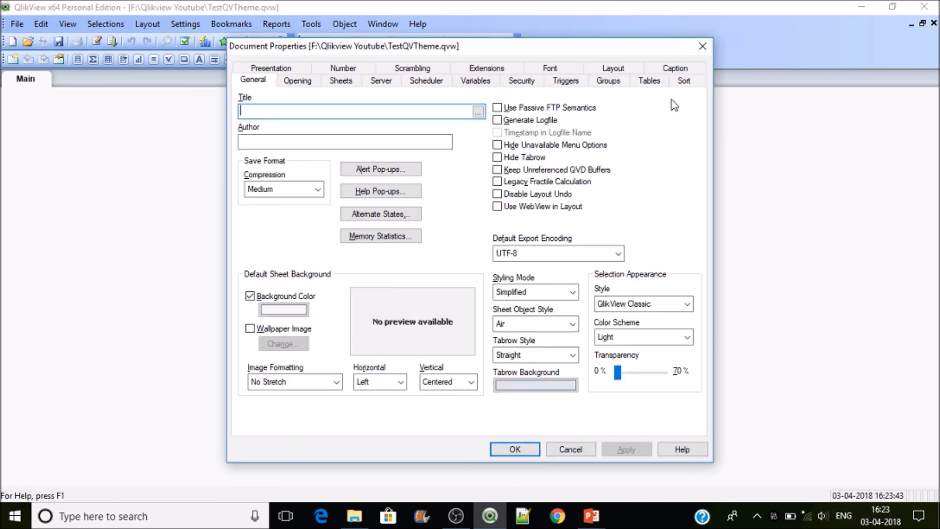
{"action": "left_click", "coordinate": [619, 68]}
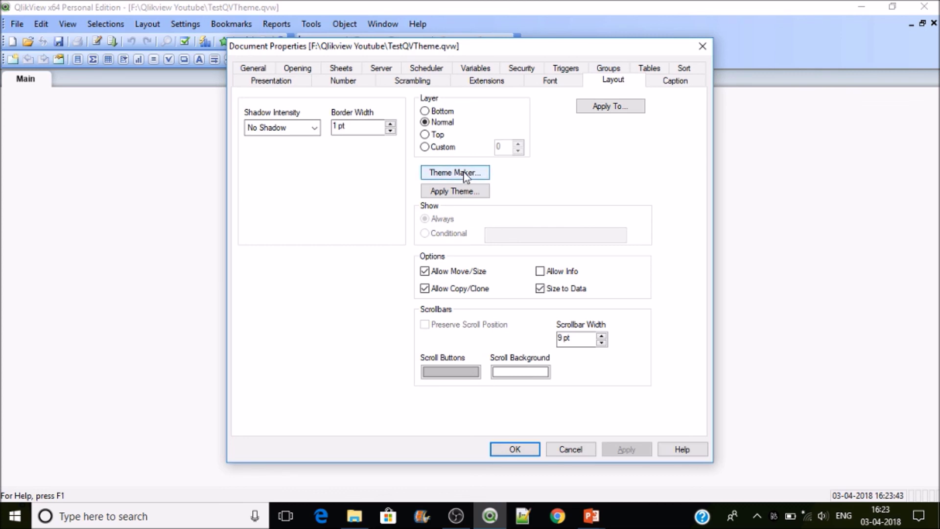
{"action": "left_click", "coordinate": [282, 84]}
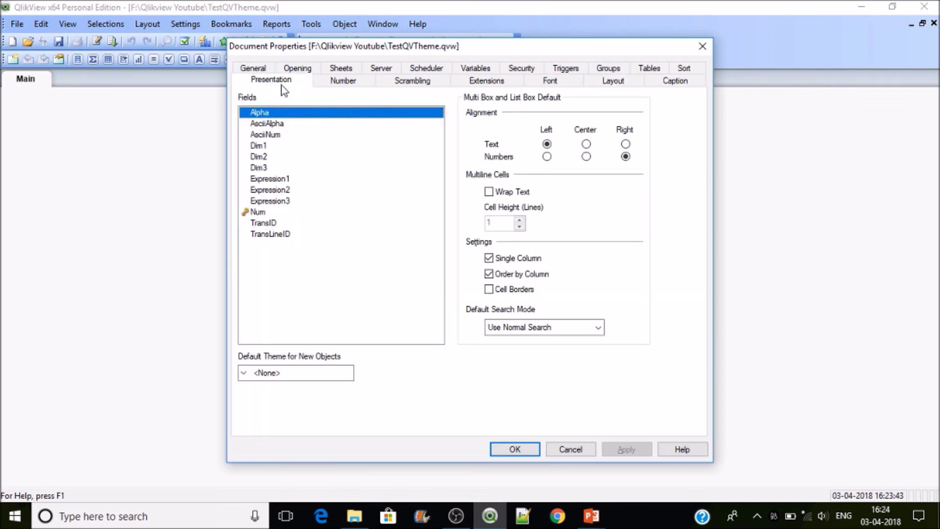
{"action": "left_click", "coordinate": [245, 374]}
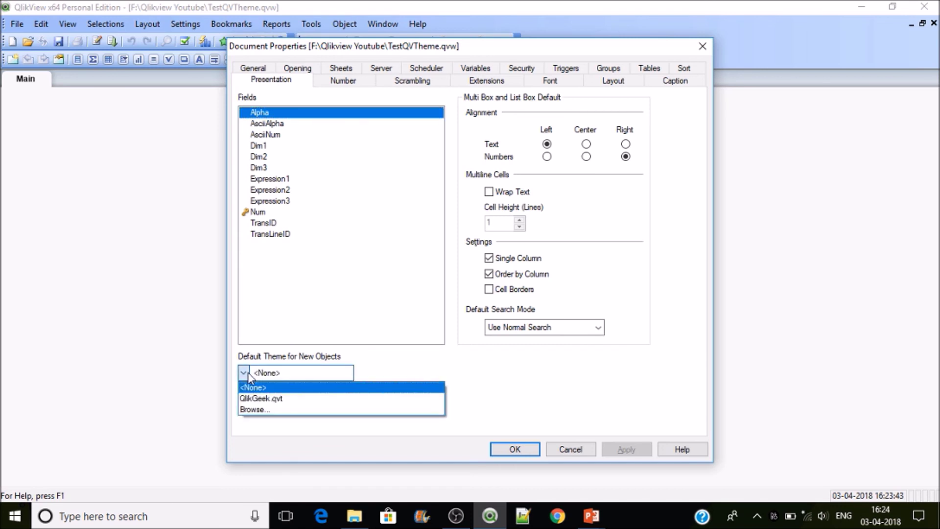
{"action": "left_click", "coordinate": [553, 351]}
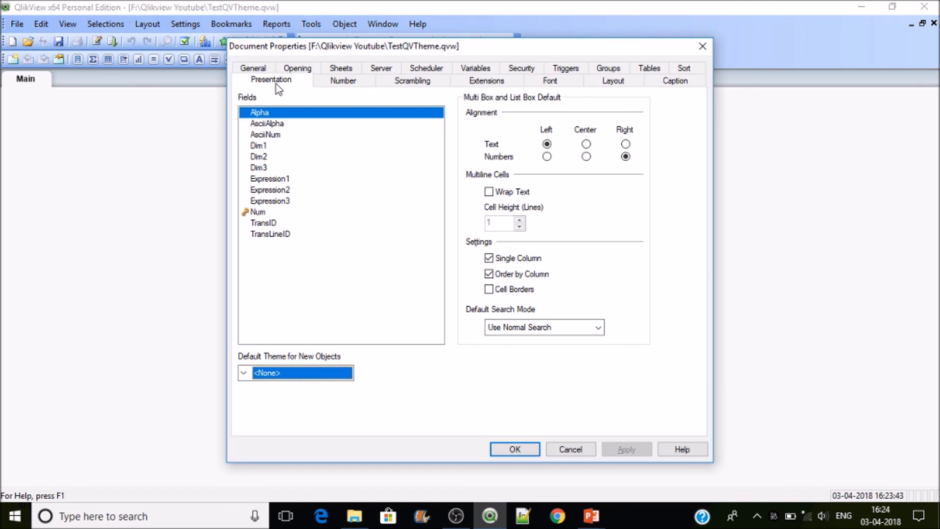
{"action": "left_click", "coordinate": [244, 374]}
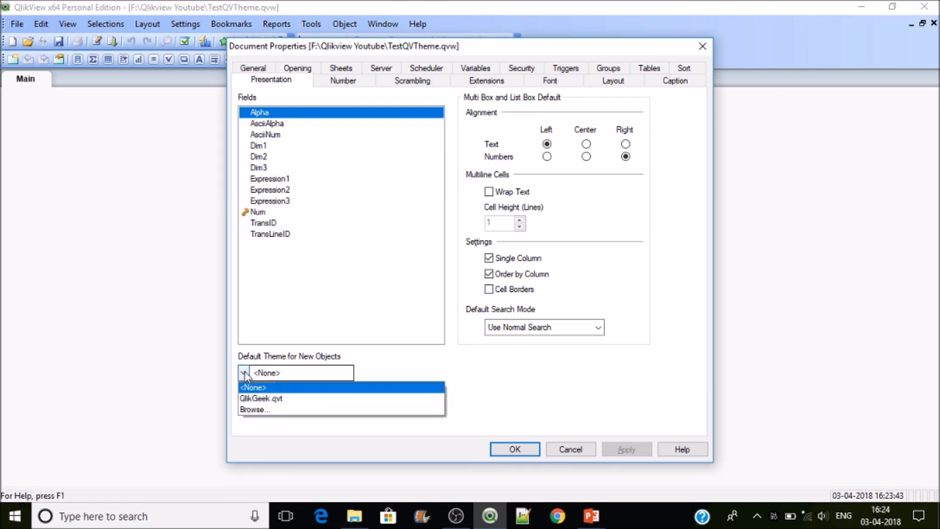
{"action": "left_click", "coordinate": [263, 398]}
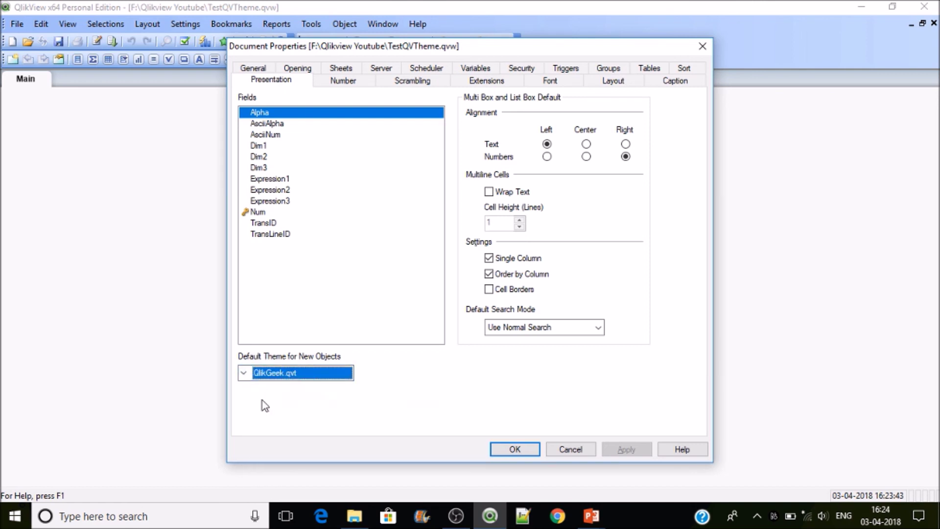
{"action": "left_click", "coordinate": [531, 451]}
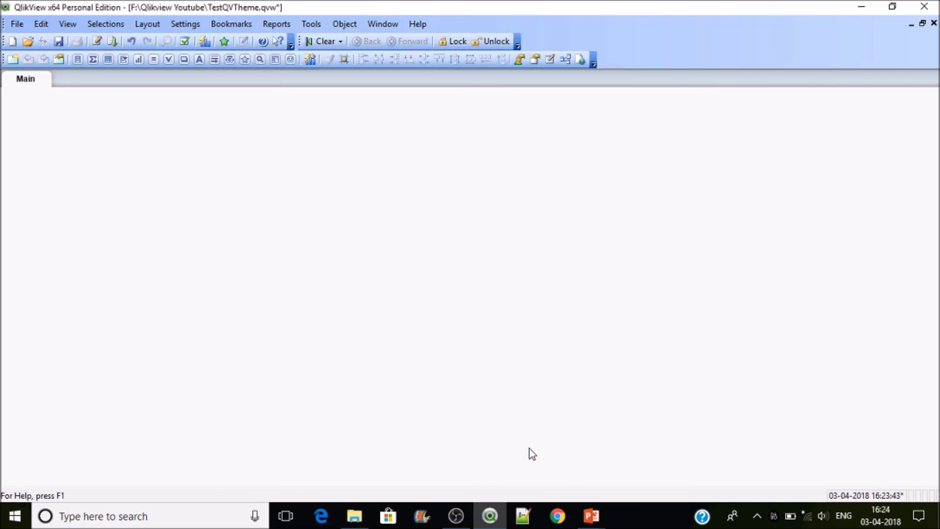
Step: Add six new sheets to the test document
{"action": "left_click", "coordinate": [13, 60]}
{"action": "left_click", "coordinate": [13, 60]}
{"action": "left_click", "coordinate": [13, 60]}
{"action": "left_click", "coordinate": [13, 60]}
{"action": "left_click", "coordinate": [13, 59]}
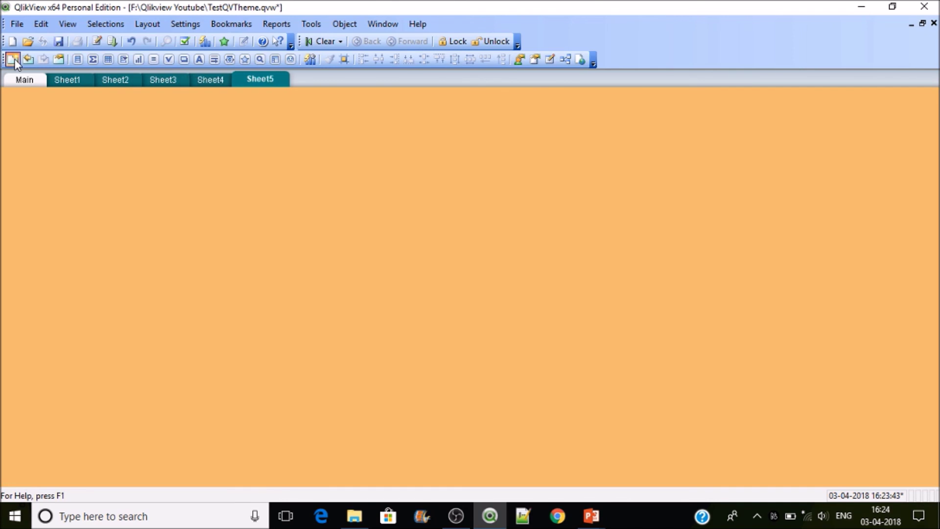
{"action": "left_click", "coordinate": [13, 59]}
Step: Create a list box for the Alpha field on the last new sheet, and save and close the document
{"action": "right_click", "coordinate": [163, 147]}
{"action": "mouse_move", "coordinate": [221, 187]}
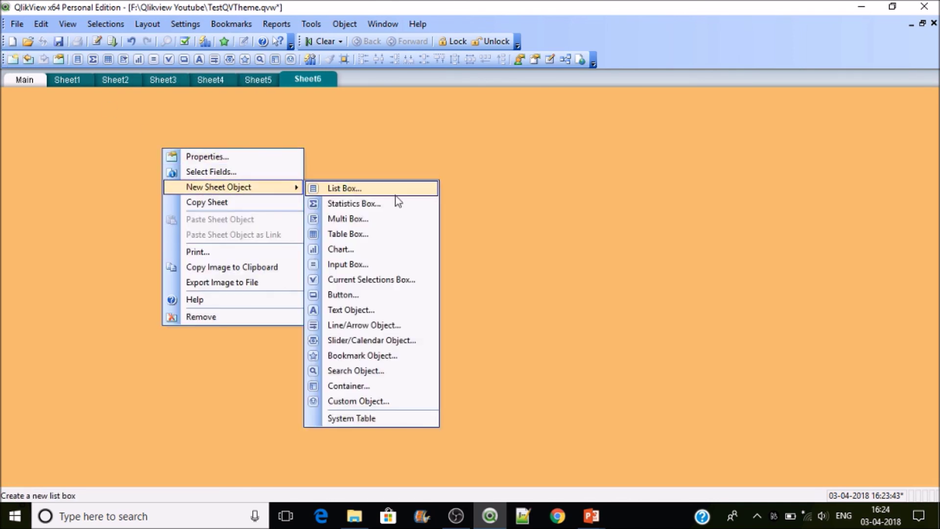
{"action": "left_click", "coordinate": [394, 190]}
{"action": "left_click", "coordinate": [544, 422]}
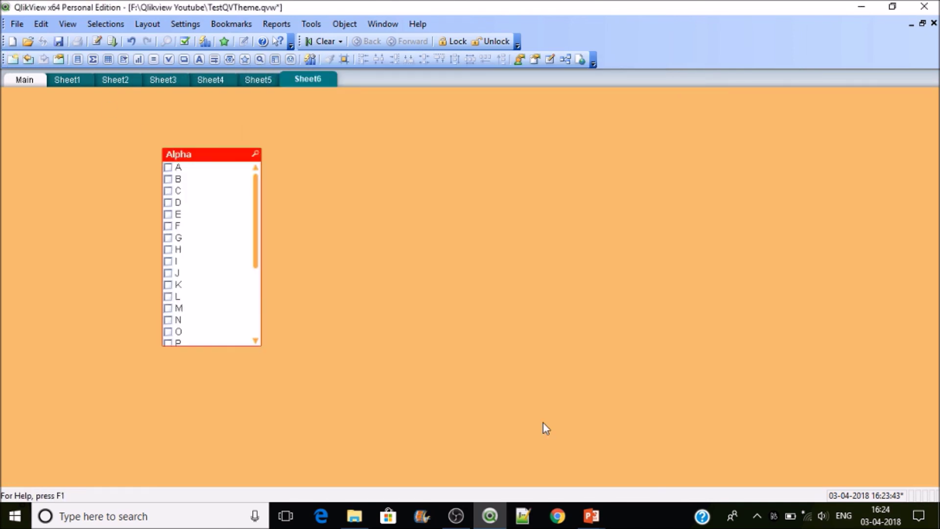
{"action": "right_click", "coordinate": [387, 156]}
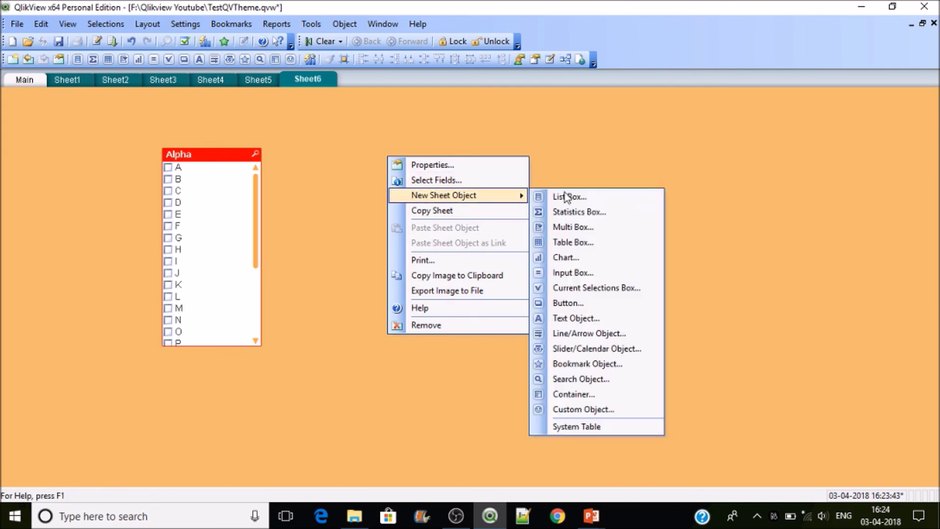
{"action": "left_click", "coordinate": [793, 192]}
{"action": "key", "text": "ctrl+s"}
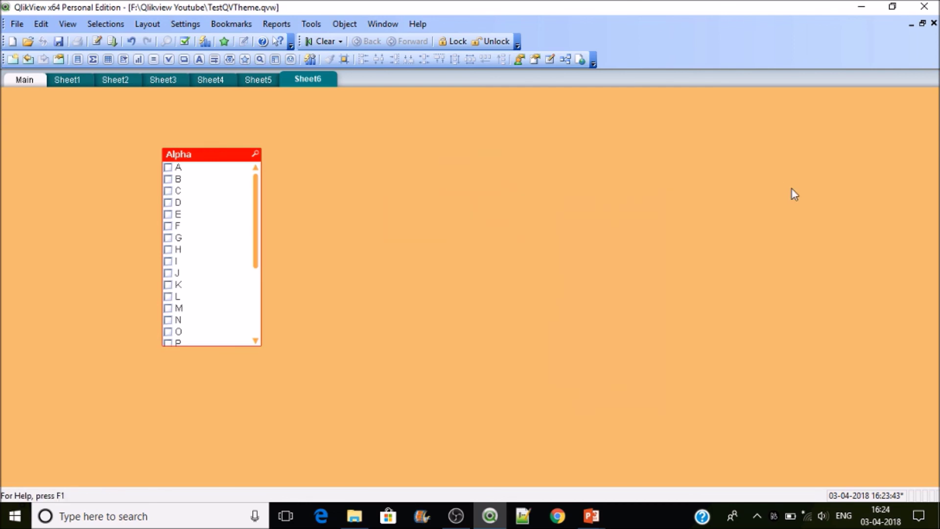
{"action": "left_click", "coordinate": [933, 24]}
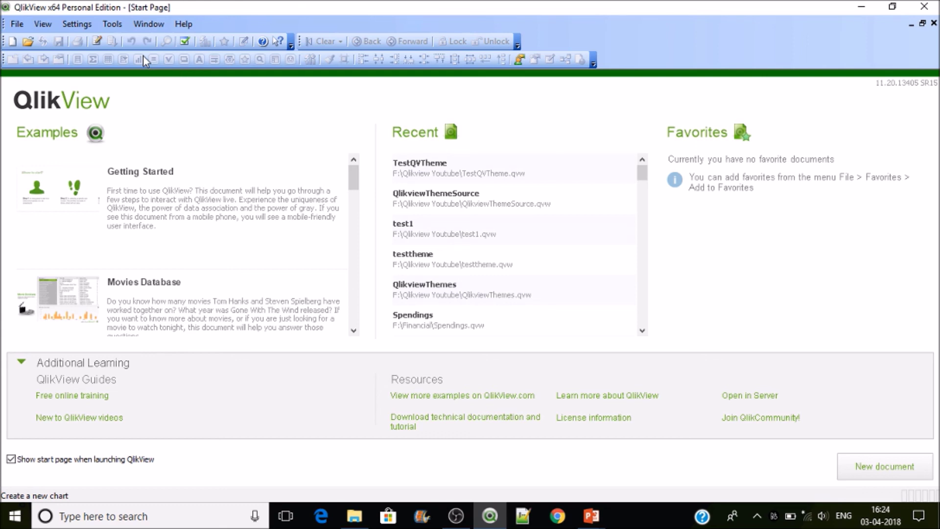
Step: Choose QlikGeek.qvt as the default theme in the user preferences' design settings and cancel without applying it
{"action": "left_click", "coordinate": [77, 24]}
{"action": "left_click", "coordinate": [86, 41]}
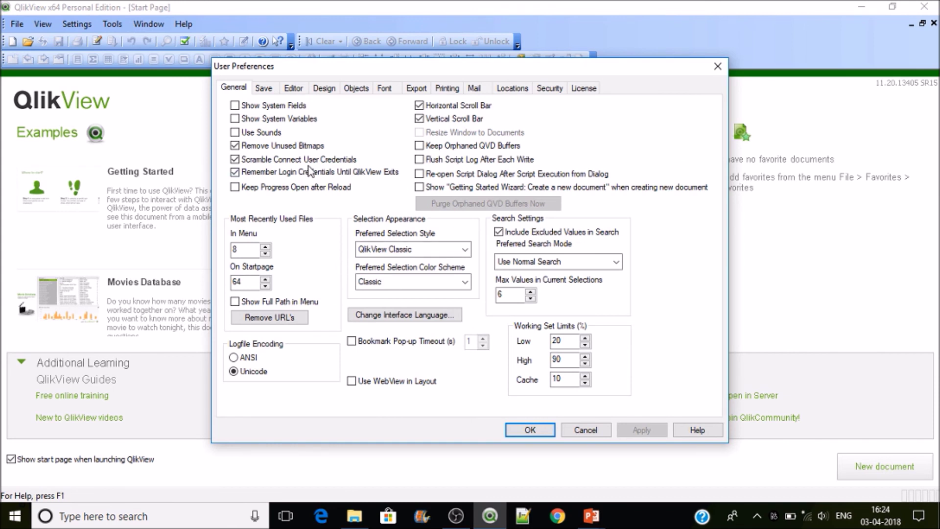
{"action": "left_click", "coordinate": [325, 90]}
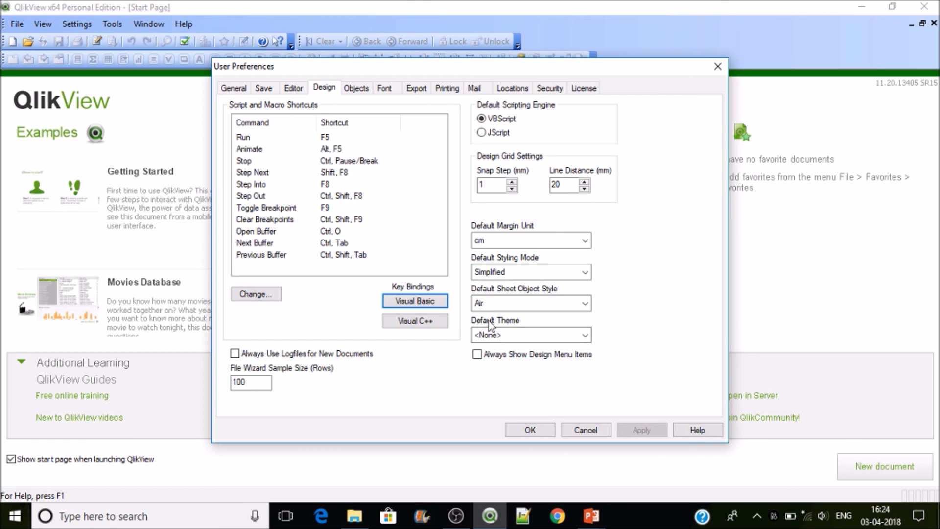
{"action": "left_click", "coordinate": [585, 335]}
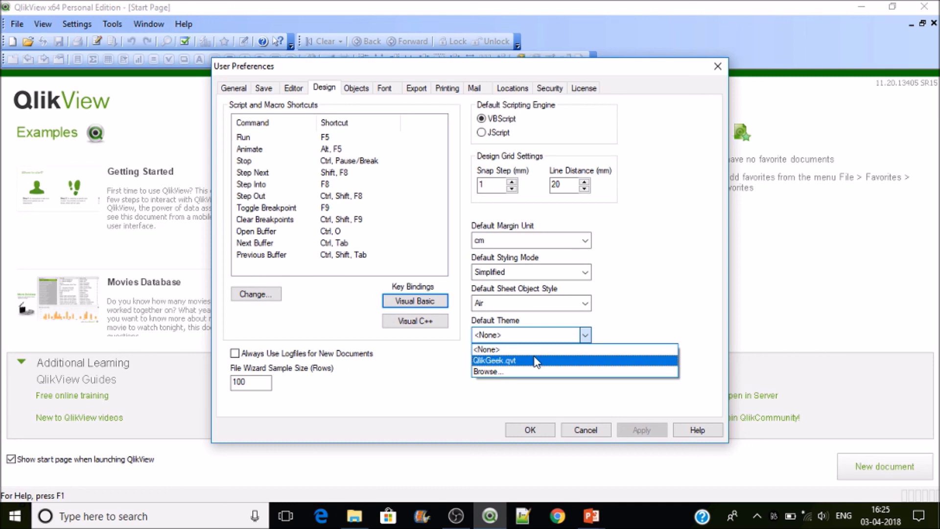
{"action": "left_click", "coordinate": [536, 361]}
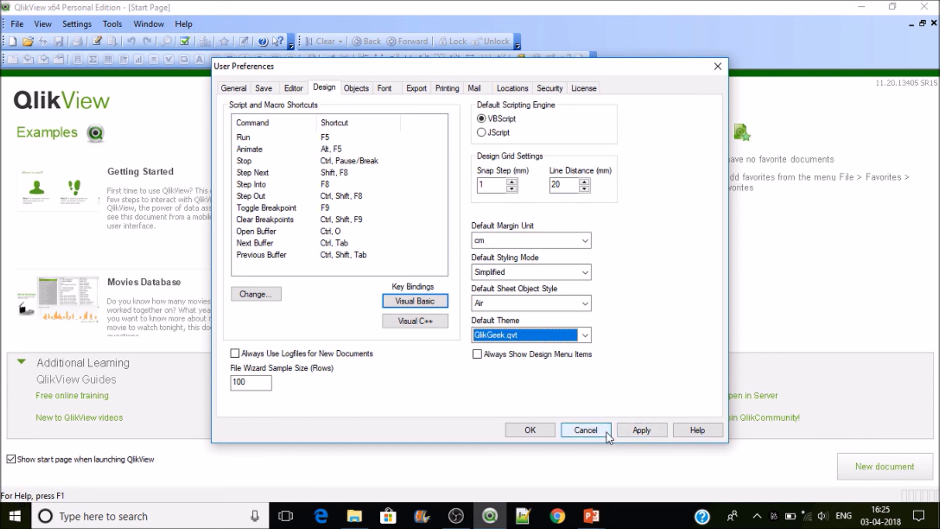
{"action": "left_click", "coordinate": [583, 429]}
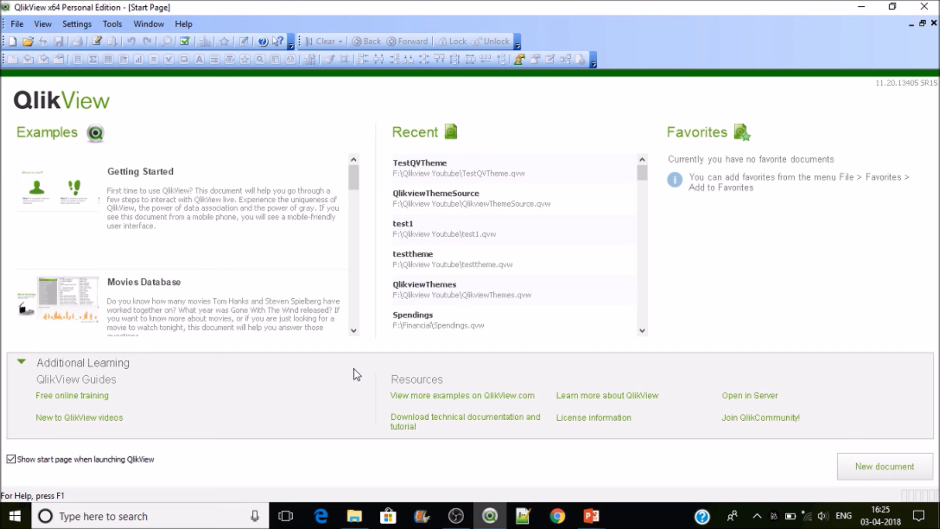
Step: Switch to File Explorer and open the current user's profile folder under C:\Users
{"action": "left_click", "coordinate": [354, 514]}
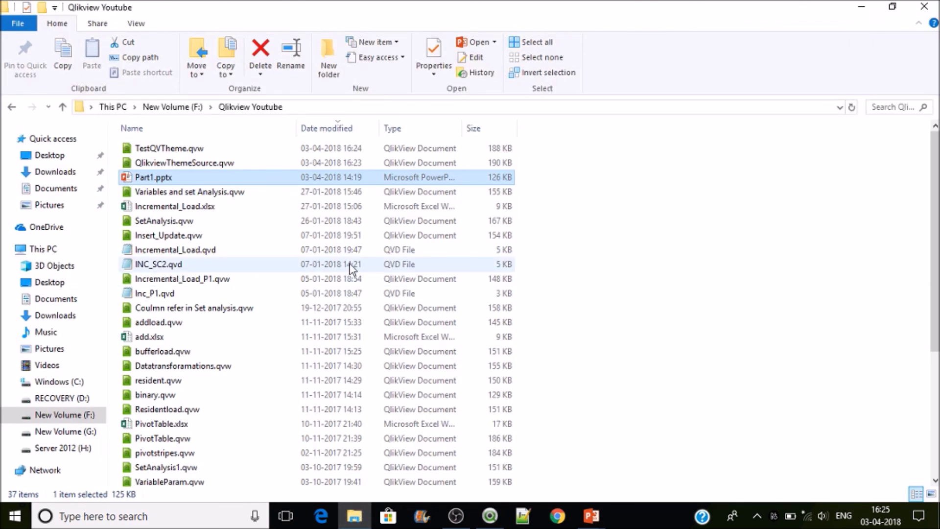
{"action": "left_click", "coordinate": [307, 107]}
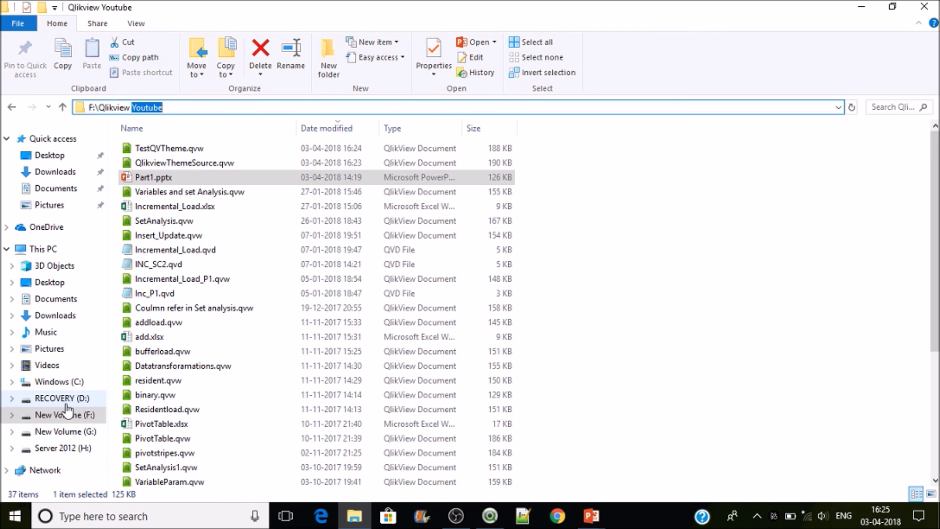
{"action": "left_click", "coordinate": [66, 382]}
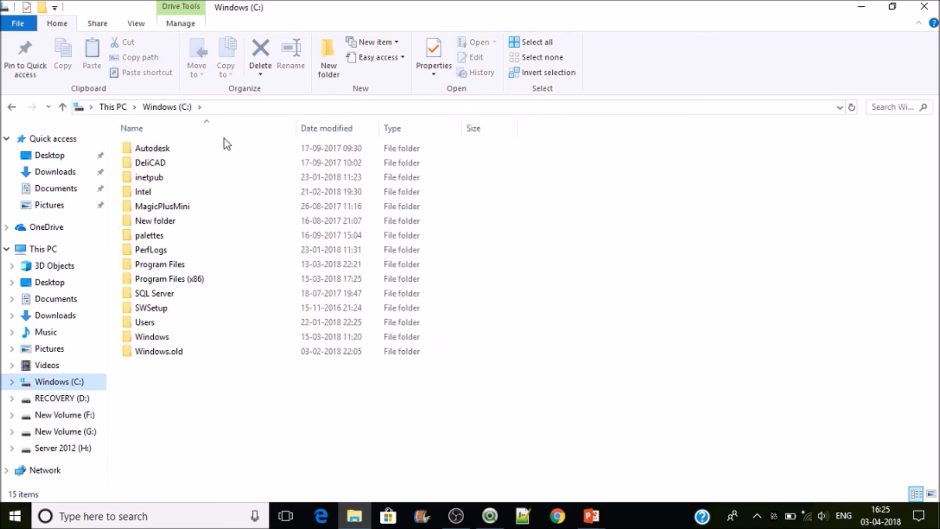
{"action": "left_click", "coordinate": [164, 323]}
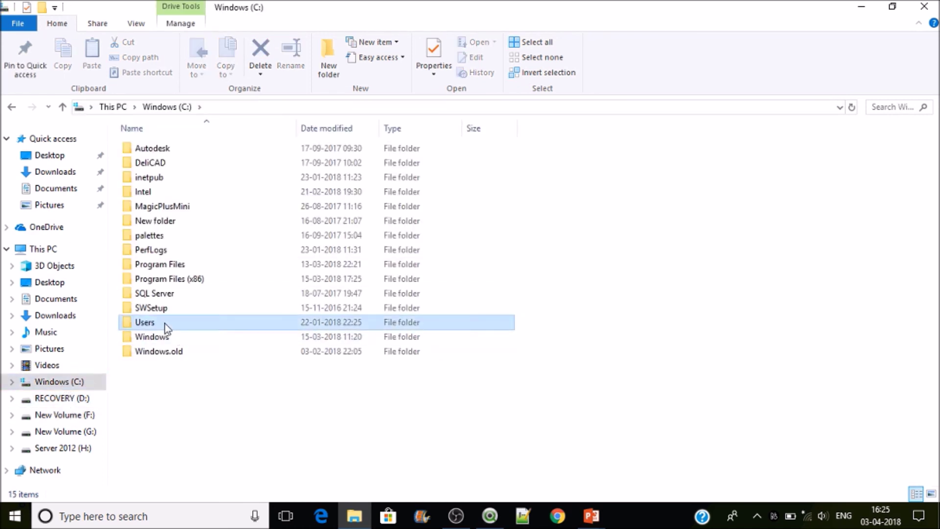
{"action": "double_click", "coordinate": [165, 323]}
{"action": "double_click", "coordinate": [162, 163]}
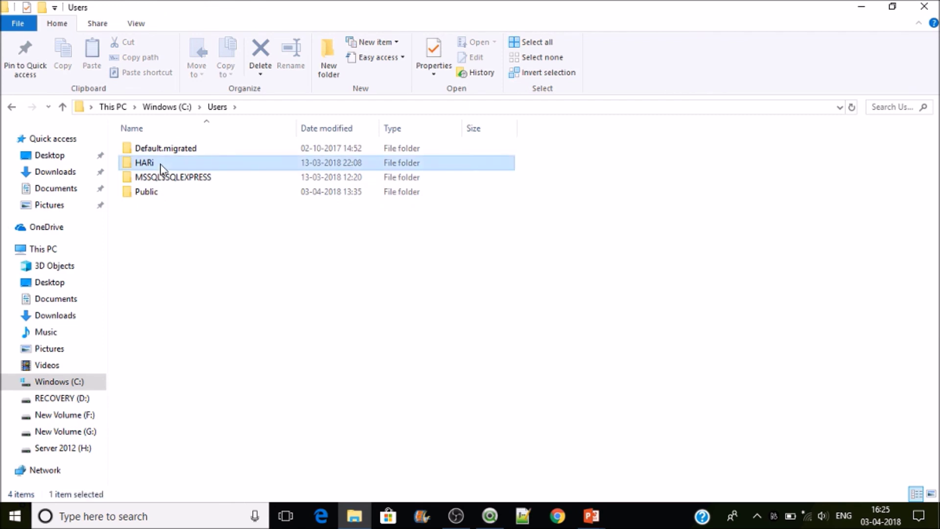
Step: Go to the profile's hidden AppData folder by its path and open the Roaming subfolder
{"action": "left_click", "coordinate": [298, 108]}
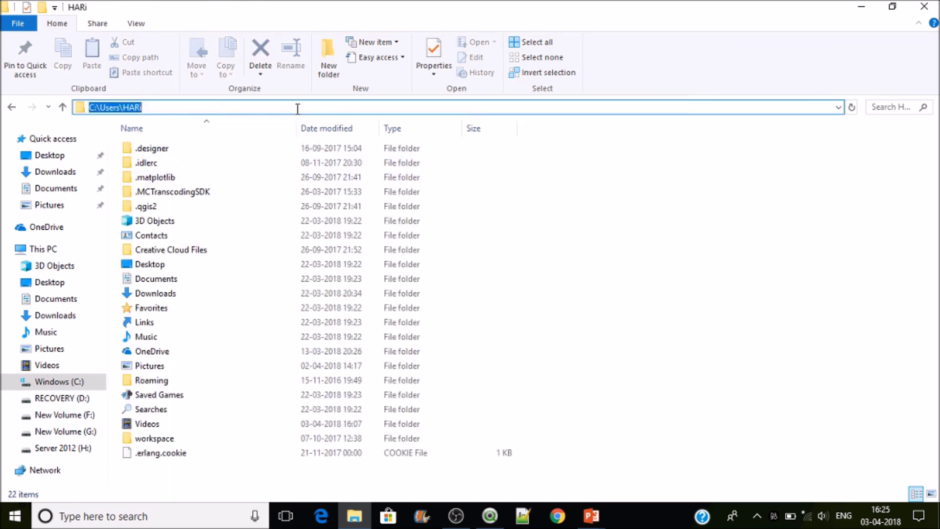
{"action": "left_click", "coordinate": [297, 109]}
{"action": "type", "text": "\\app"}
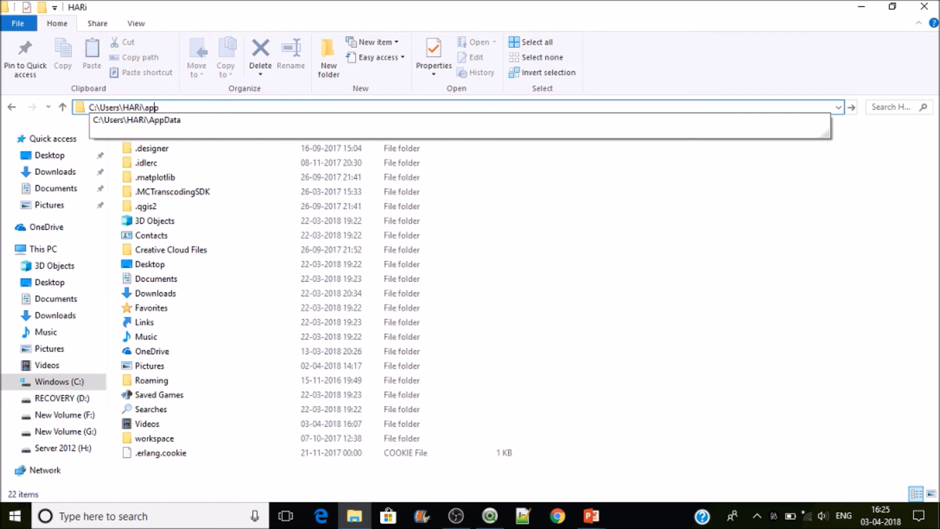
{"action": "key", "text": "Down"}
{"action": "key", "text": "Return"}
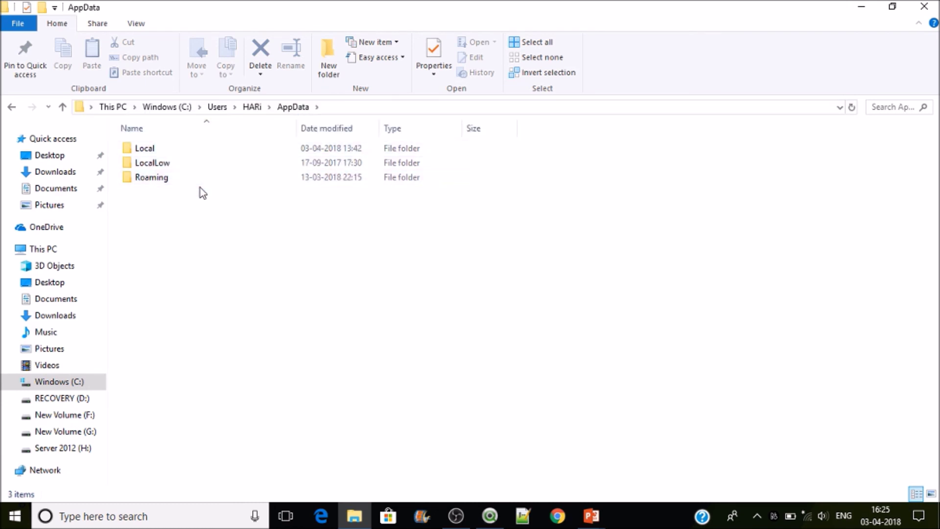
{"action": "double_click", "coordinate": [182, 179]}
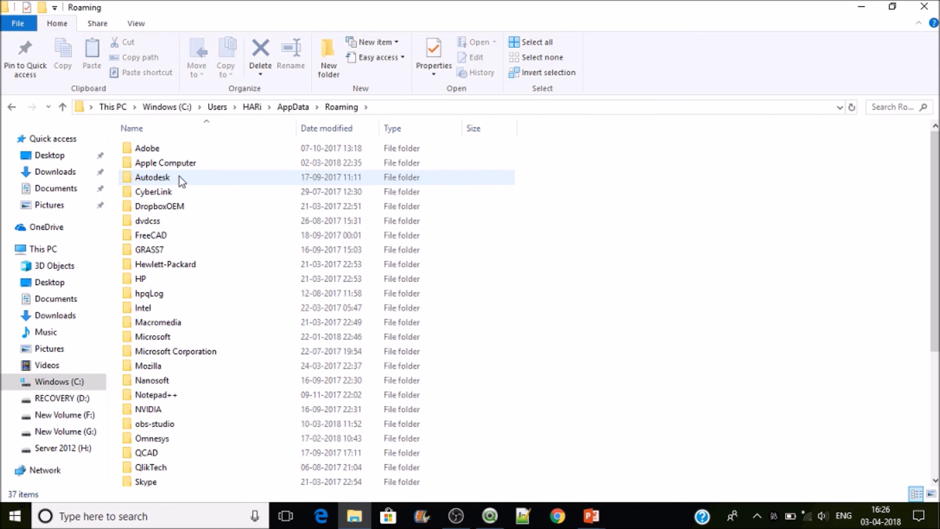
Step: Open the Themes folder inside QlikTech\QlikView and select the QlikGeek.qvt theme file
{"action": "double_click", "coordinate": [154, 468]}
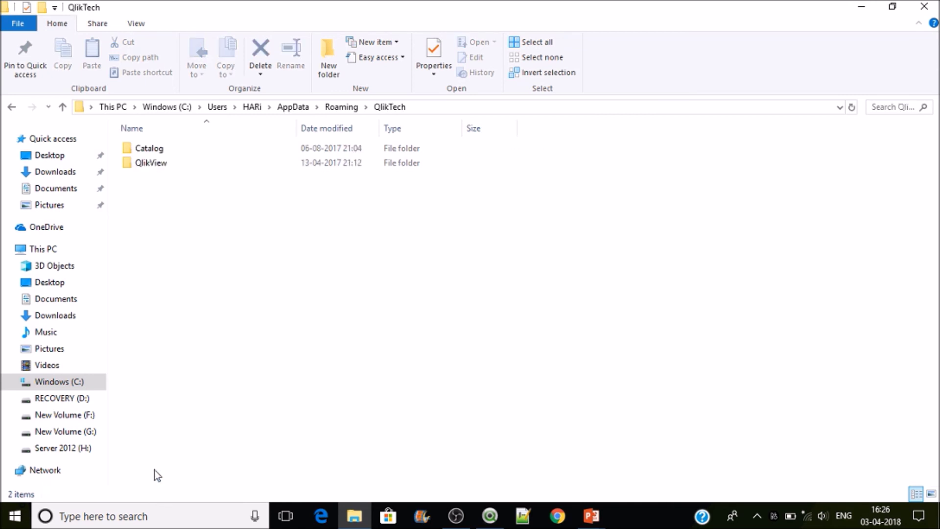
{"action": "double_click", "coordinate": [163, 169]}
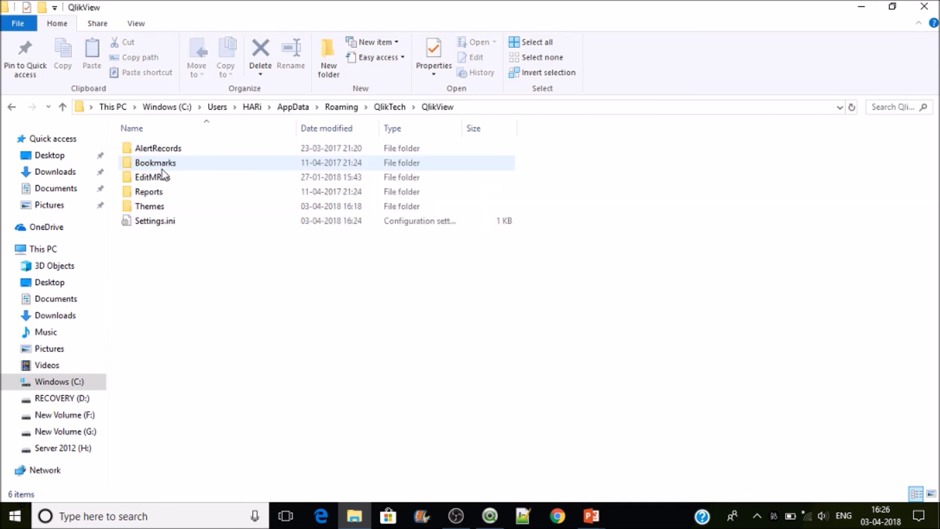
{"action": "double_click", "coordinate": [157, 207]}
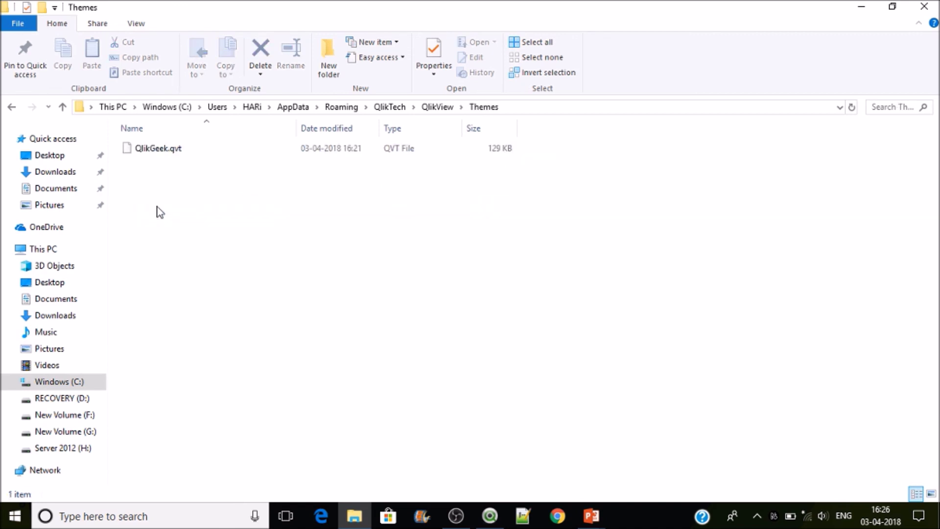
{"action": "left_click", "coordinate": [169, 154]}
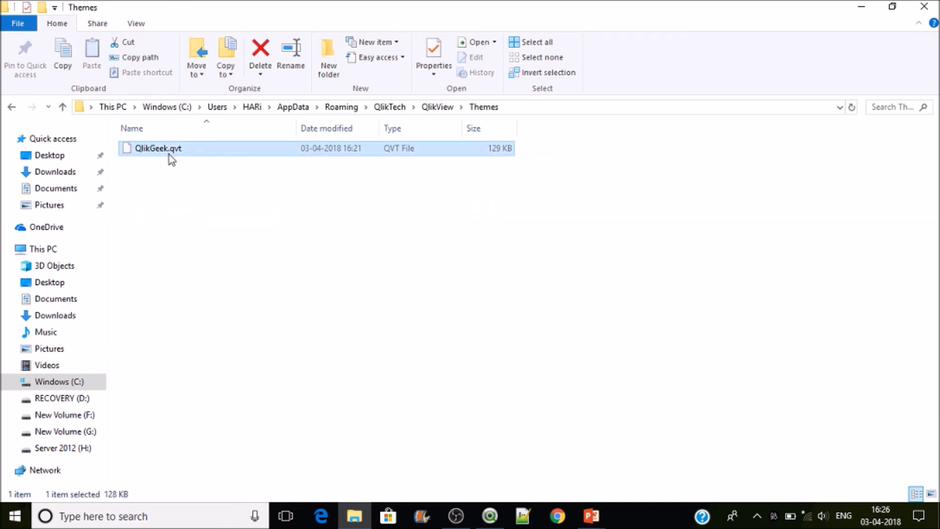
Step: Open QlikGeek.qvt in Notepad++, look through its XML theme properties, close the editor and deselect the file
{"action": "right_click", "coordinate": [169, 154]}
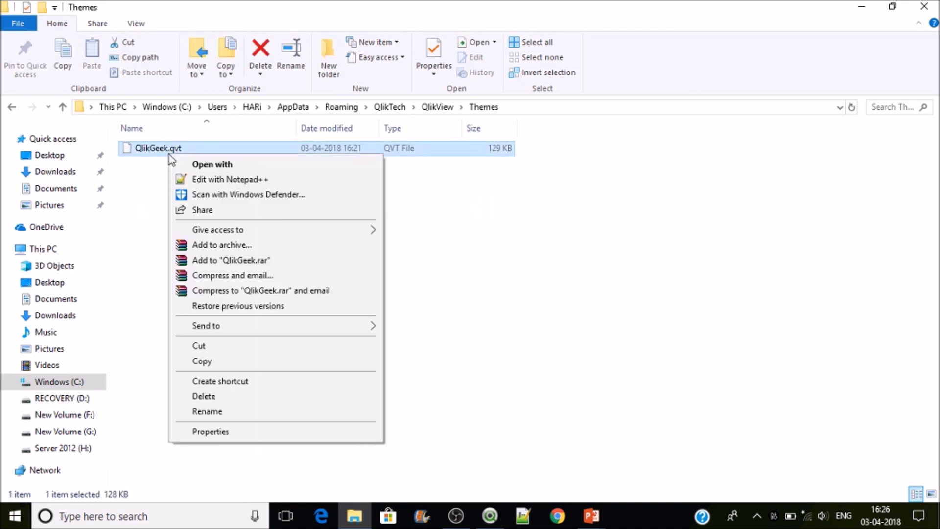
{"action": "left_click", "coordinate": [219, 182]}
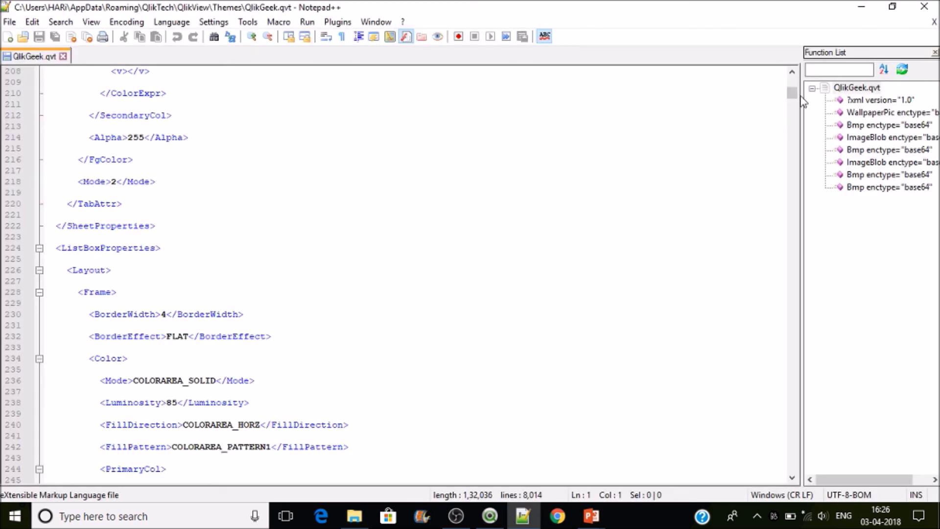
{"action": "left_click_drag", "start_coordinate": [791, 94], "coordinate": [791, 73]}
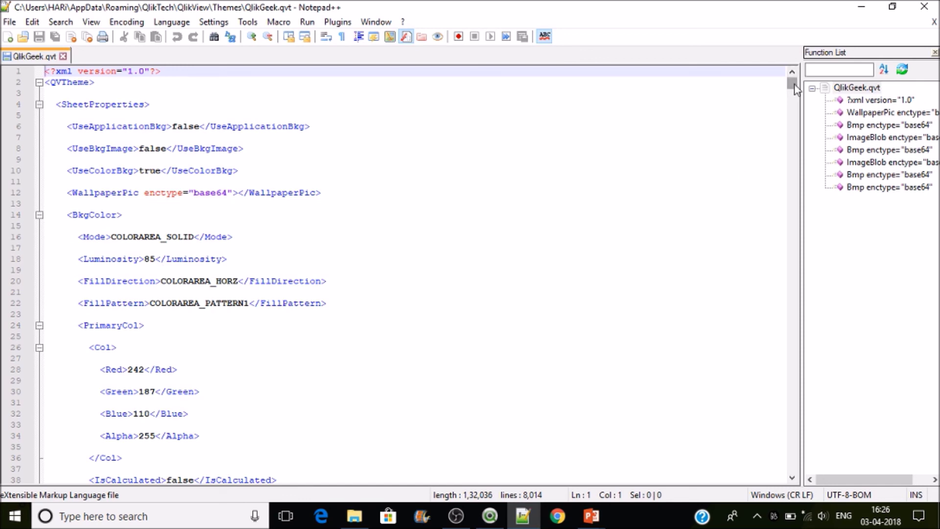
{"action": "mouse_move", "coordinate": [794, 88]}
{"action": "left_mouse_down"}
{"action": "mouse_move", "coordinate": [793, 219]}
{"action": "mouse_move", "coordinate": [794, 84]}
{"action": "left_mouse_up"}
{"action": "left_click", "coordinate": [924, 6]}
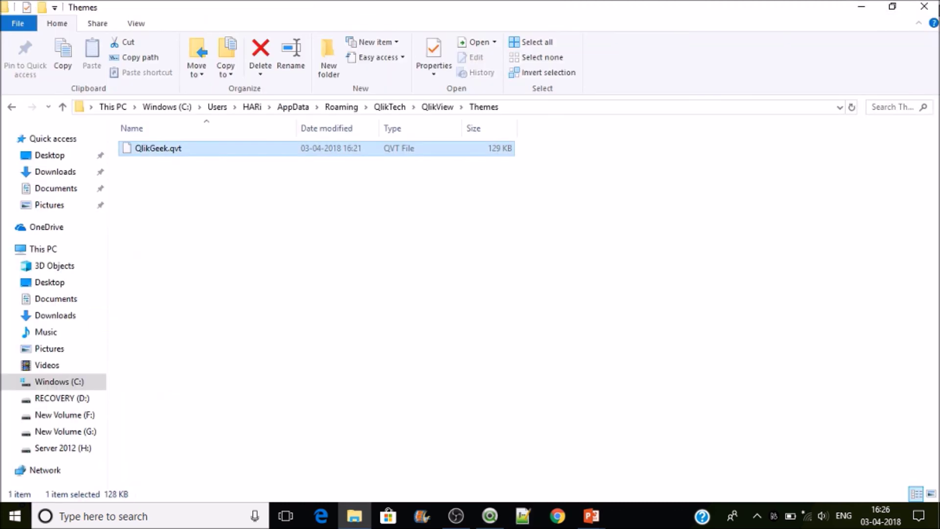
{"action": "left_click", "coordinate": [590, 338]}
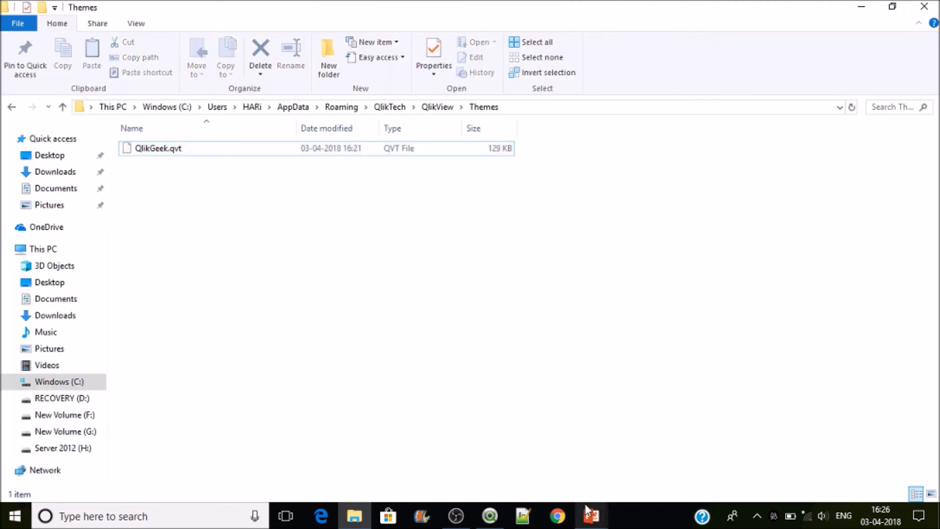